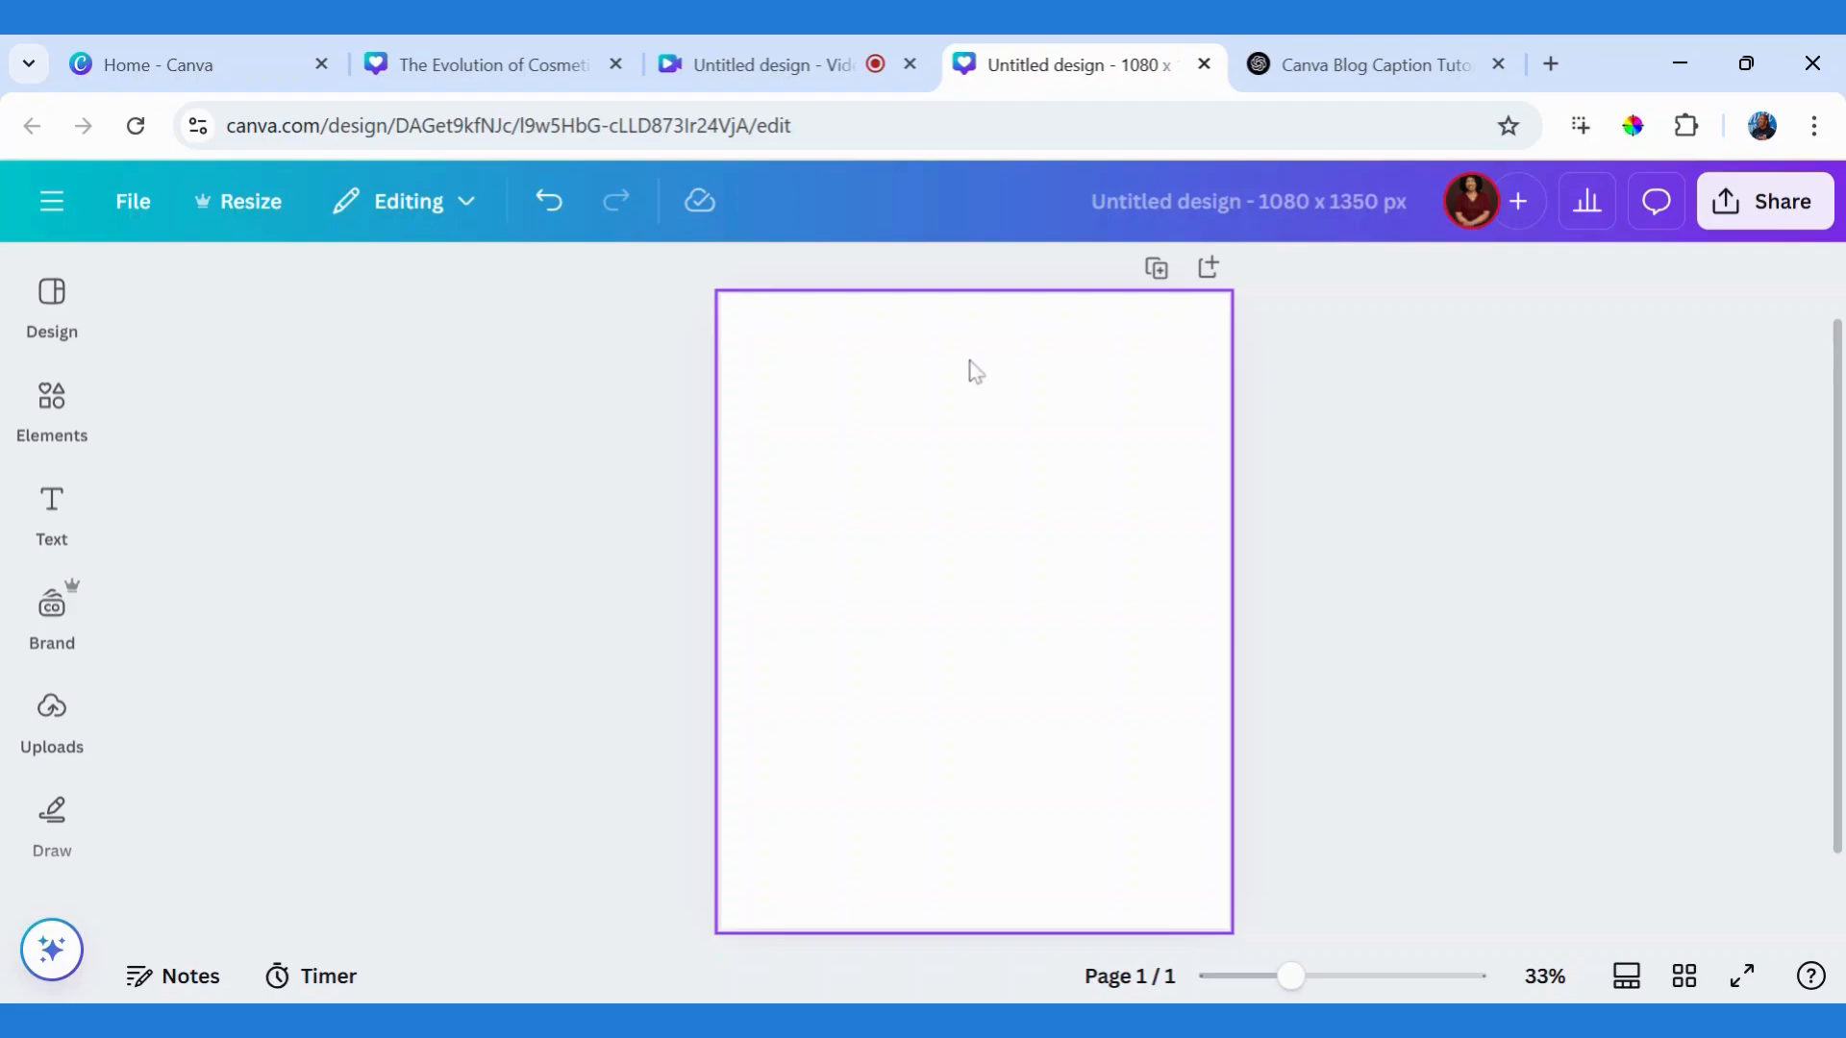
# - Add the recently used cosmetics product photo from the elements library to the blank page
pyautogui.click(58, 713)
pyautogui.click(32, 394)
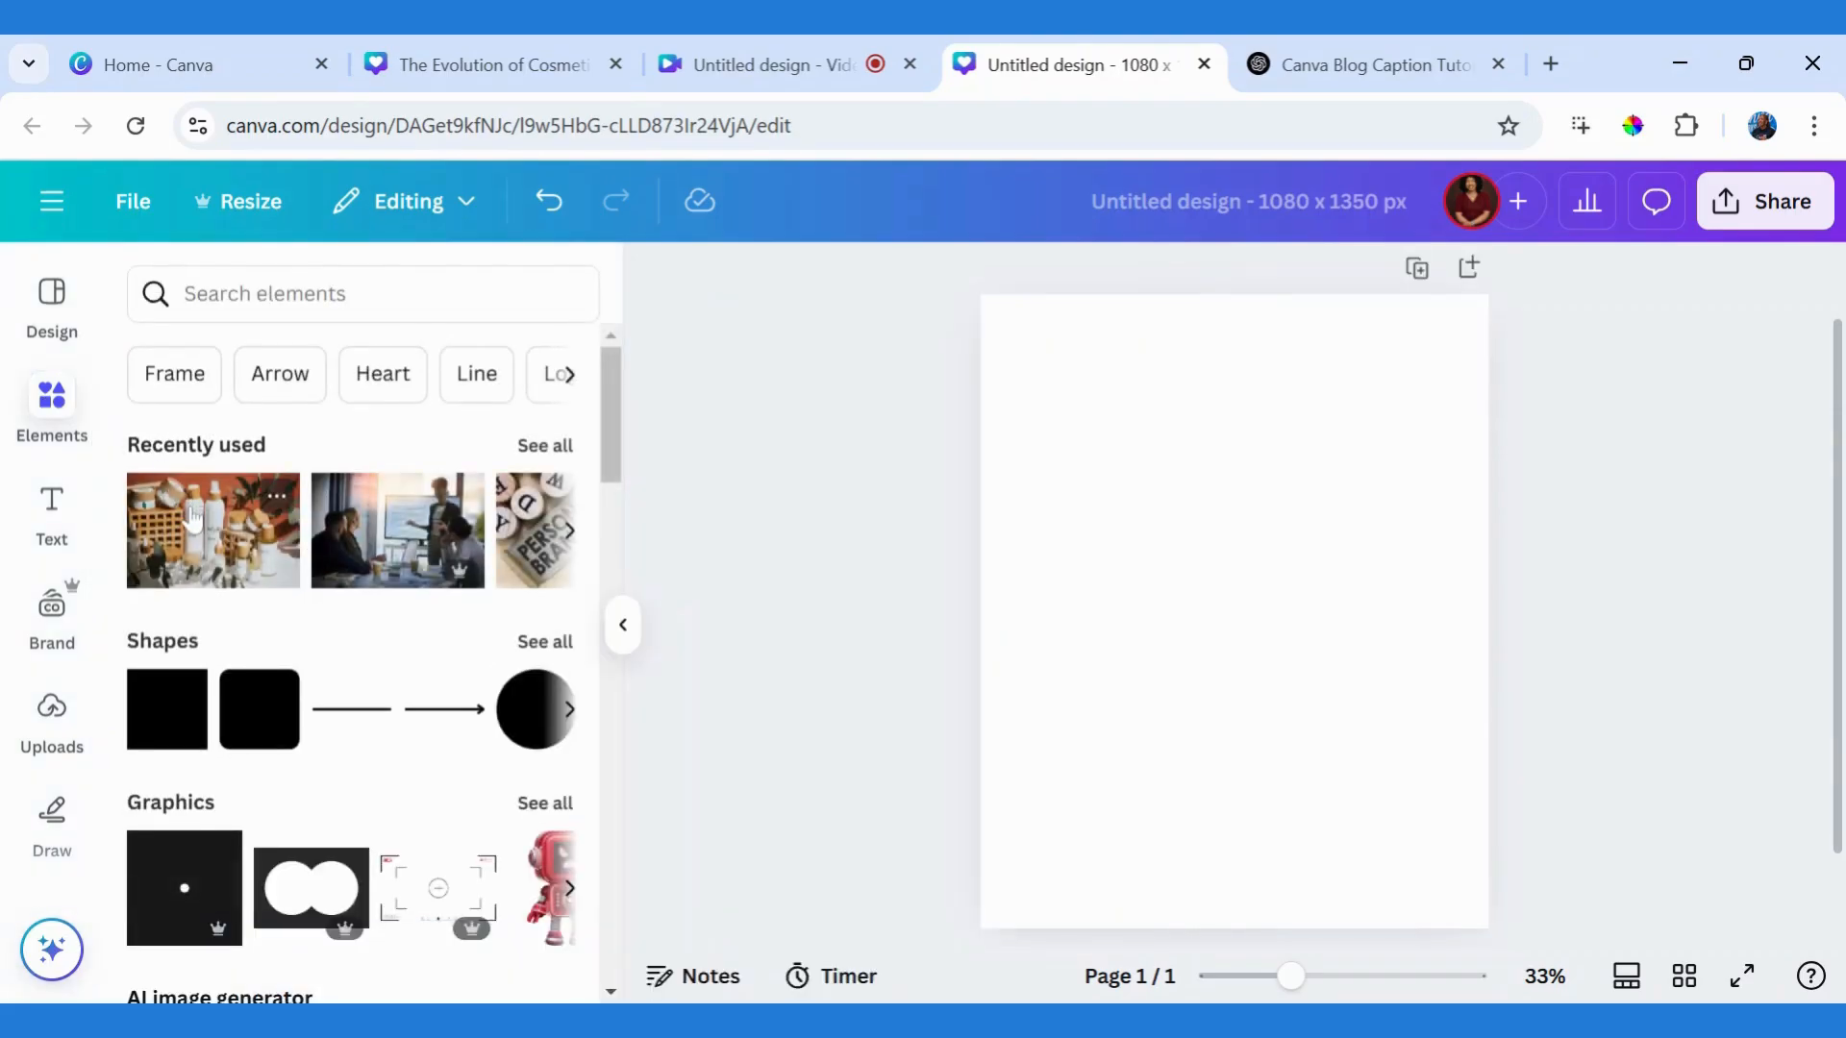
pyautogui.click(192, 514)
pyautogui.click(623, 625)
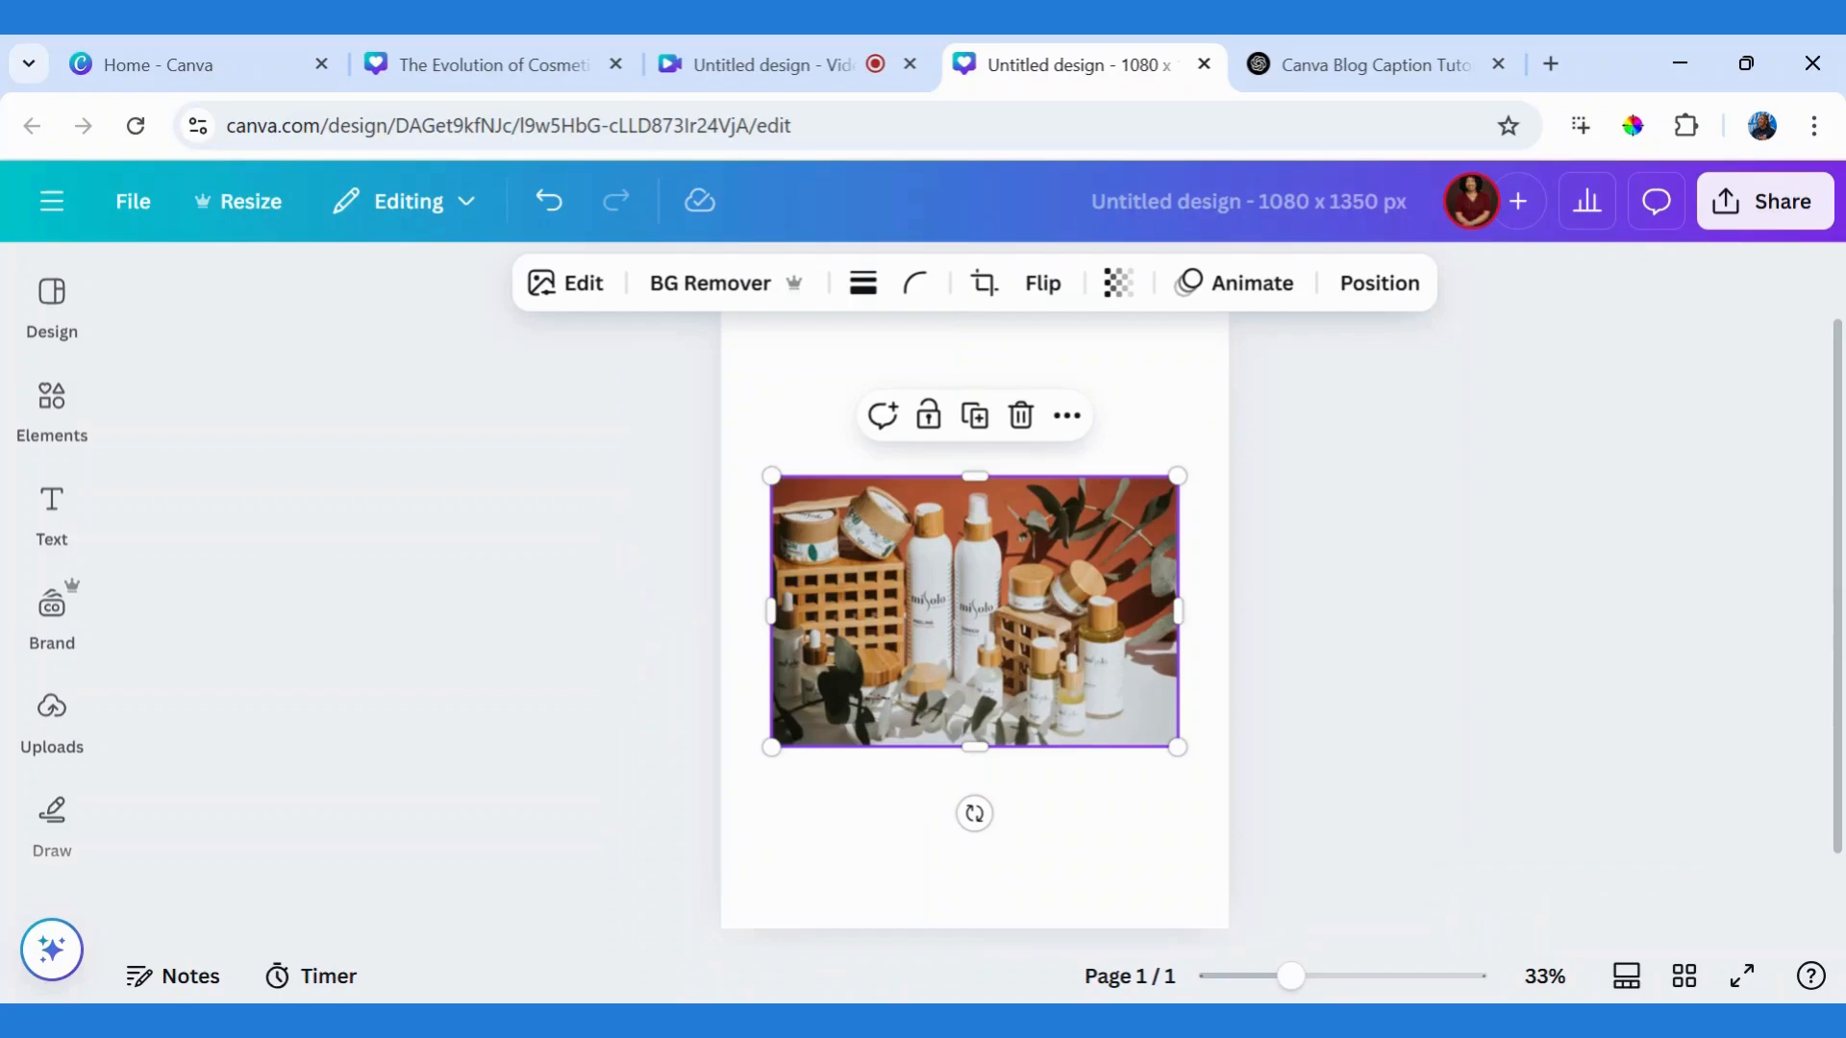
# - Open the Social Bellow app with the product photo still selected
pyautogui.click(58, 606)
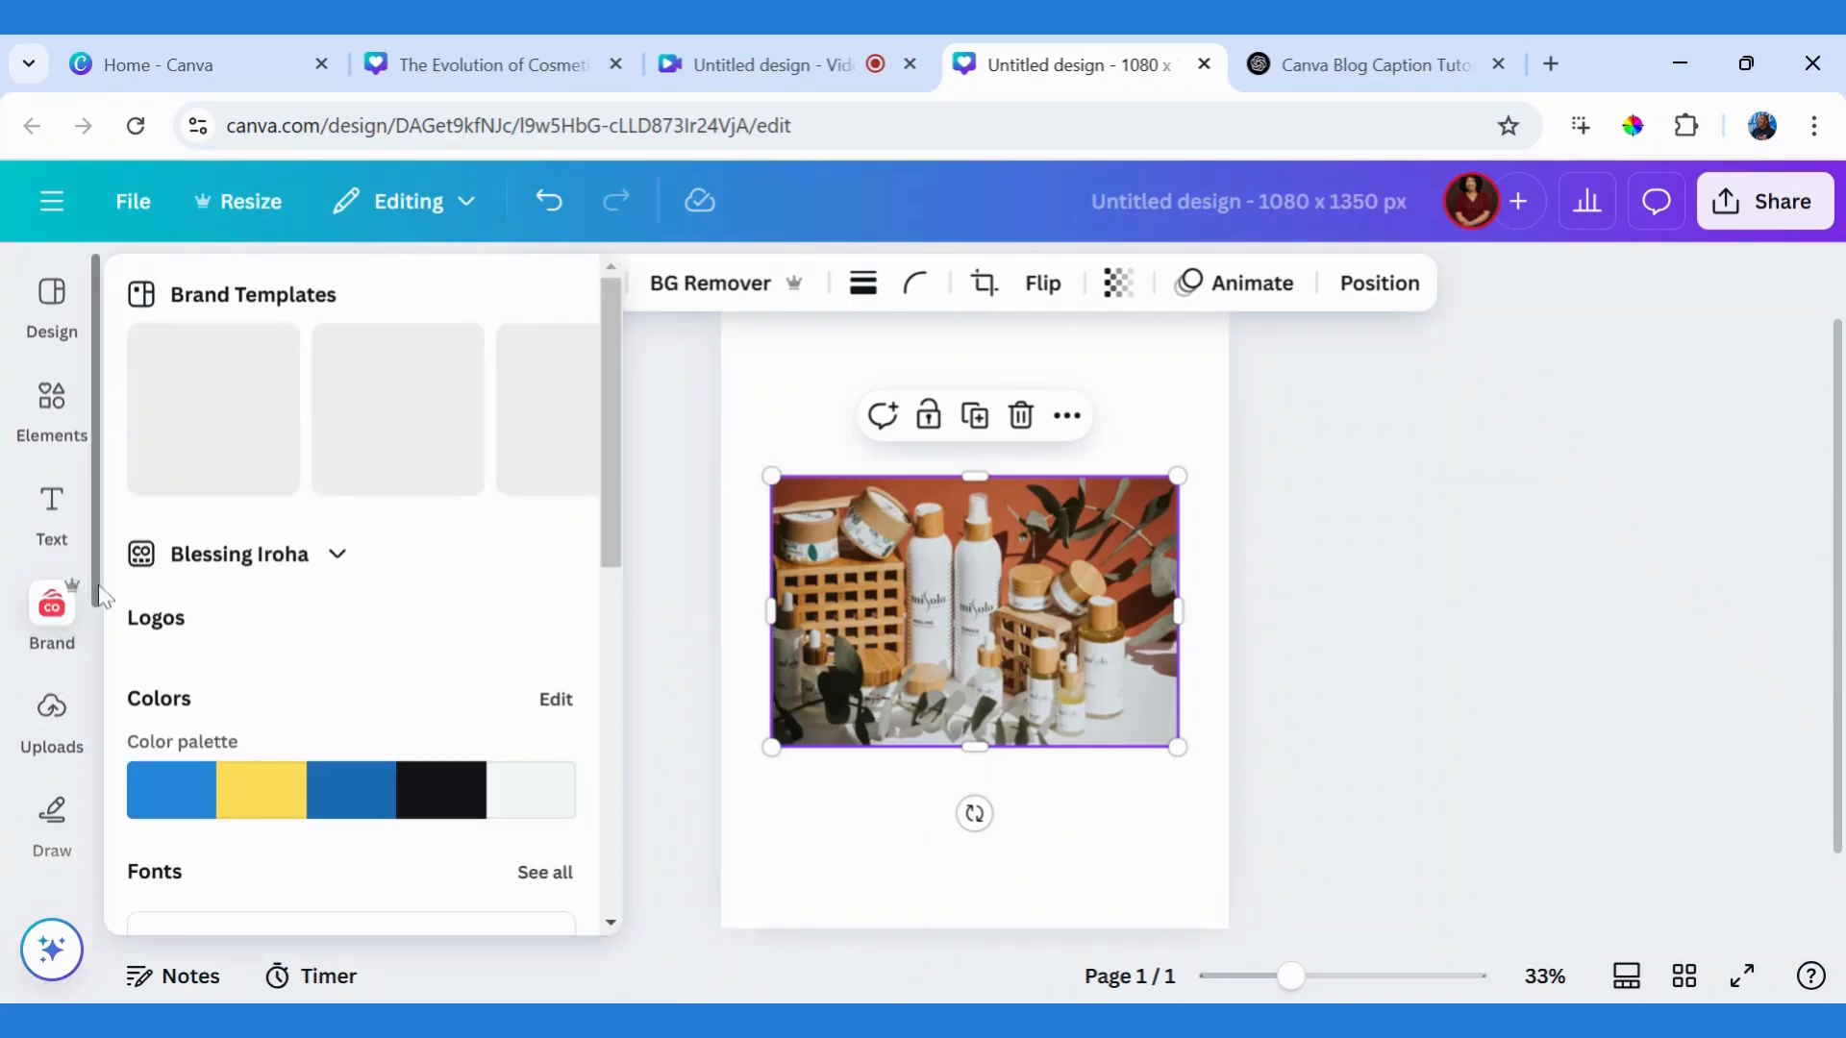
pyautogui.scroll(-3, 97, 784)
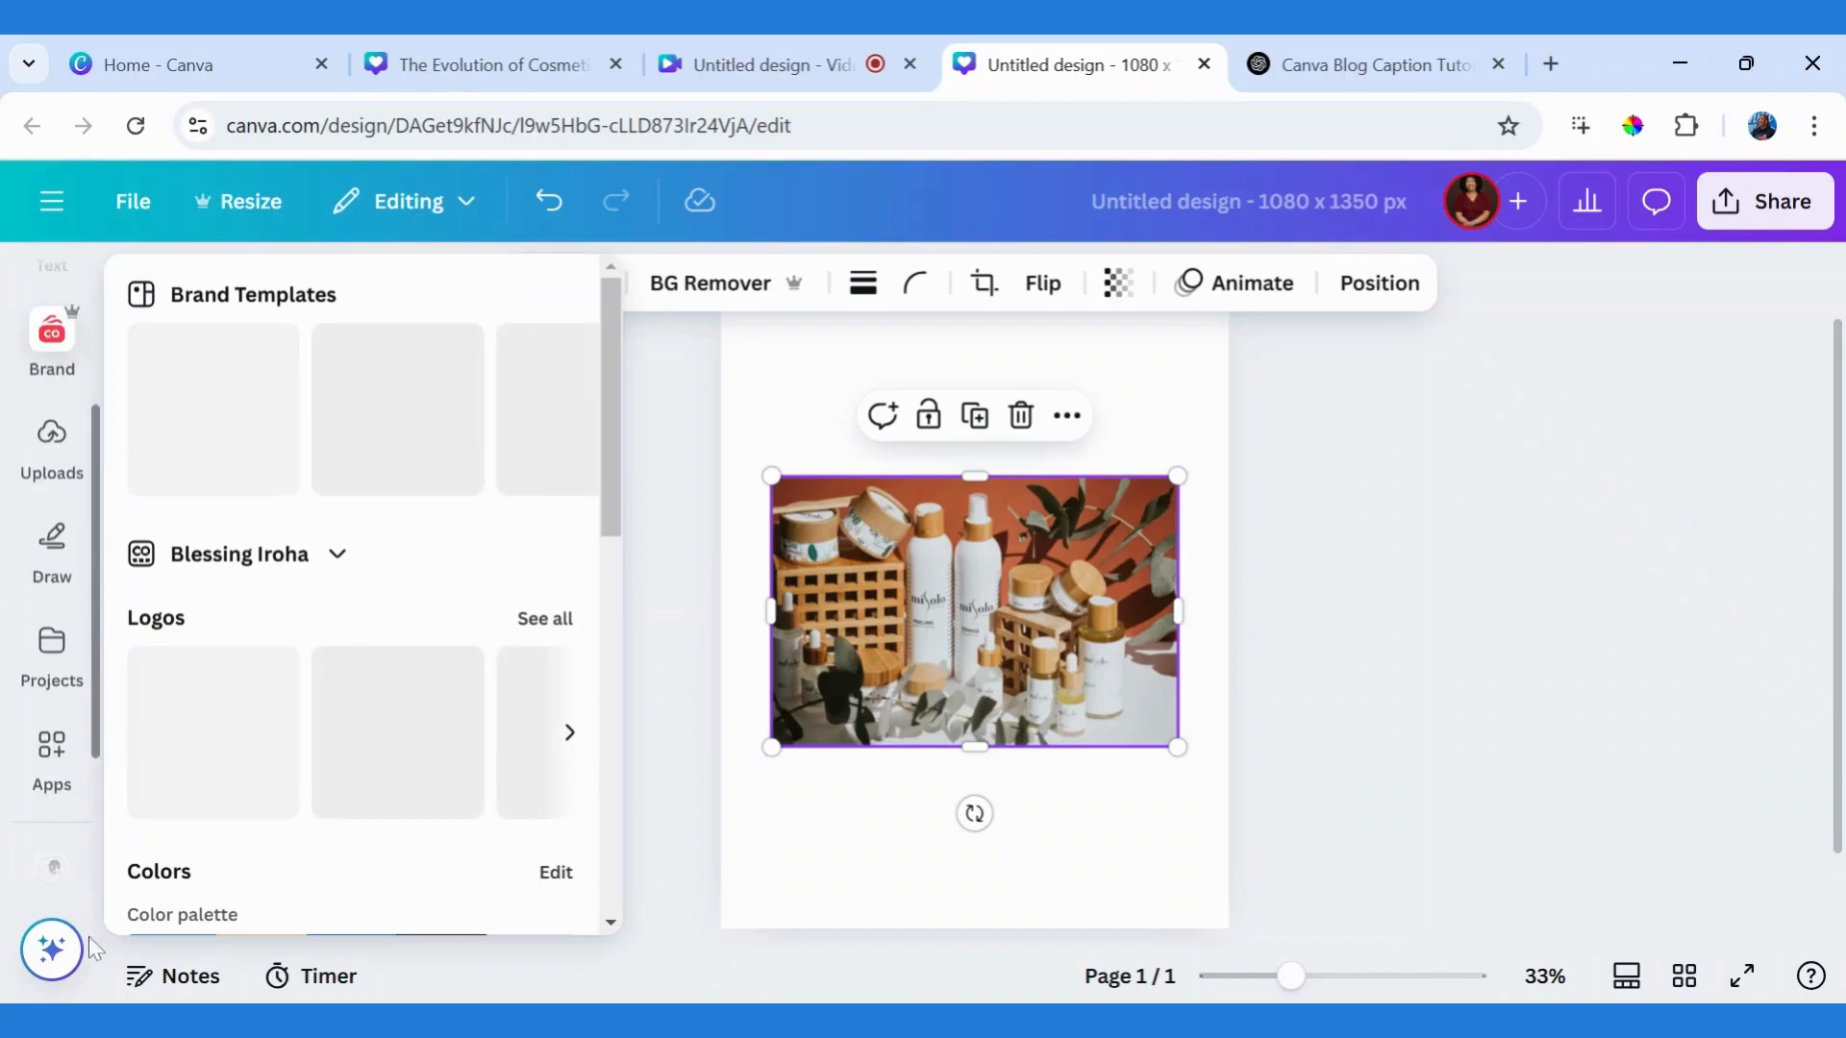
pyautogui.scroll(-3, 93, 949)
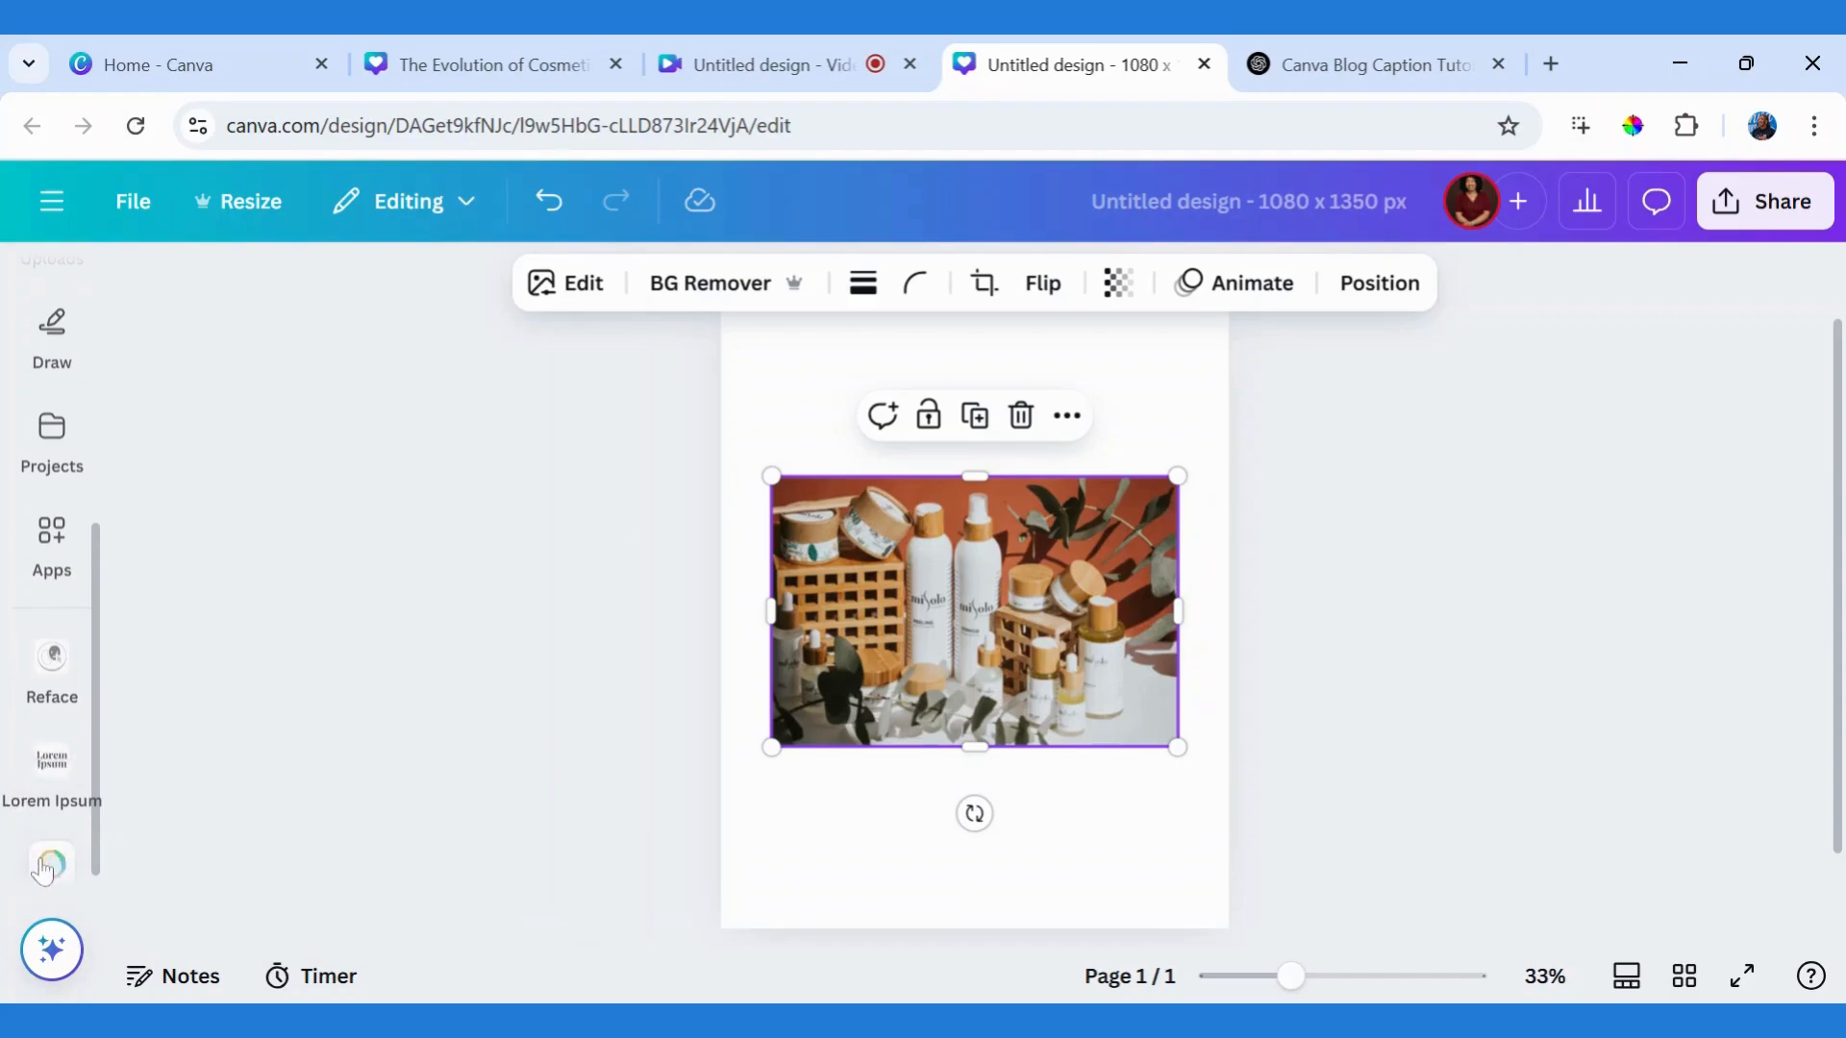
pyautogui.click(44, 870)
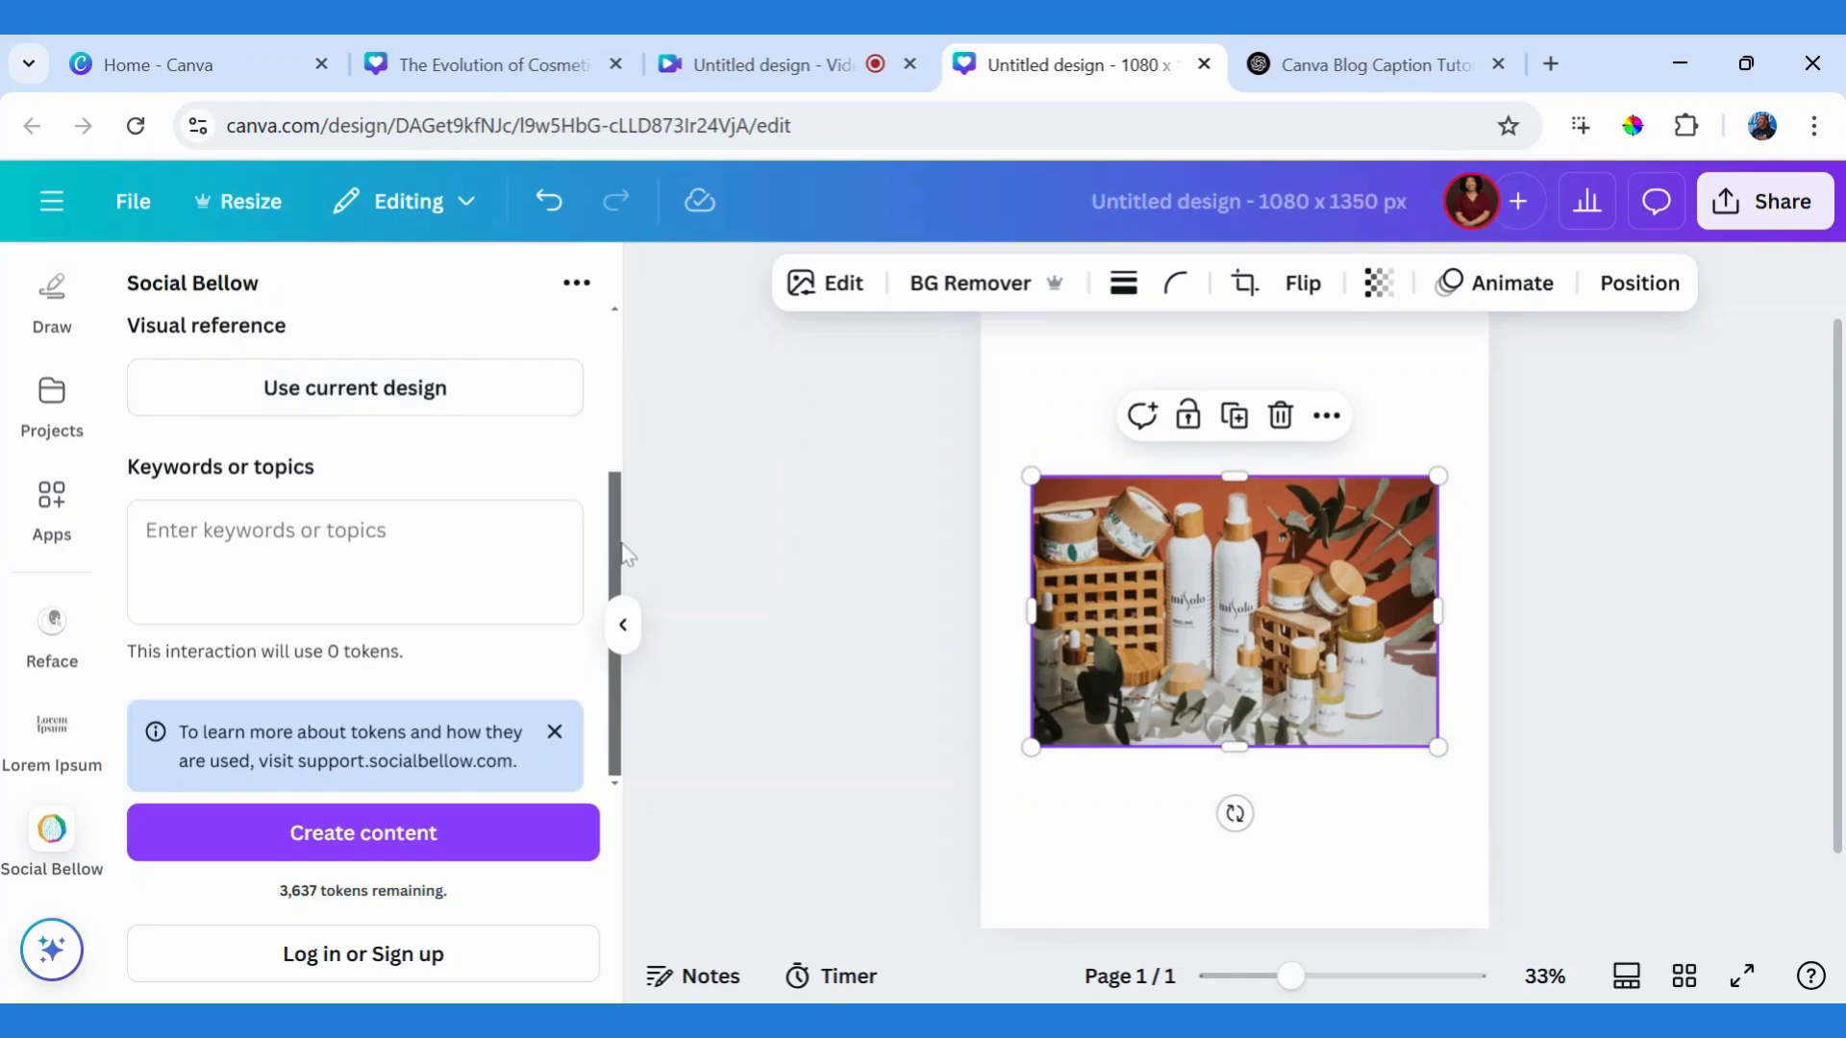
# - Look through the available content types and set the type of content to create to Blog post
pyautogui.scroll(3, 623, 553)
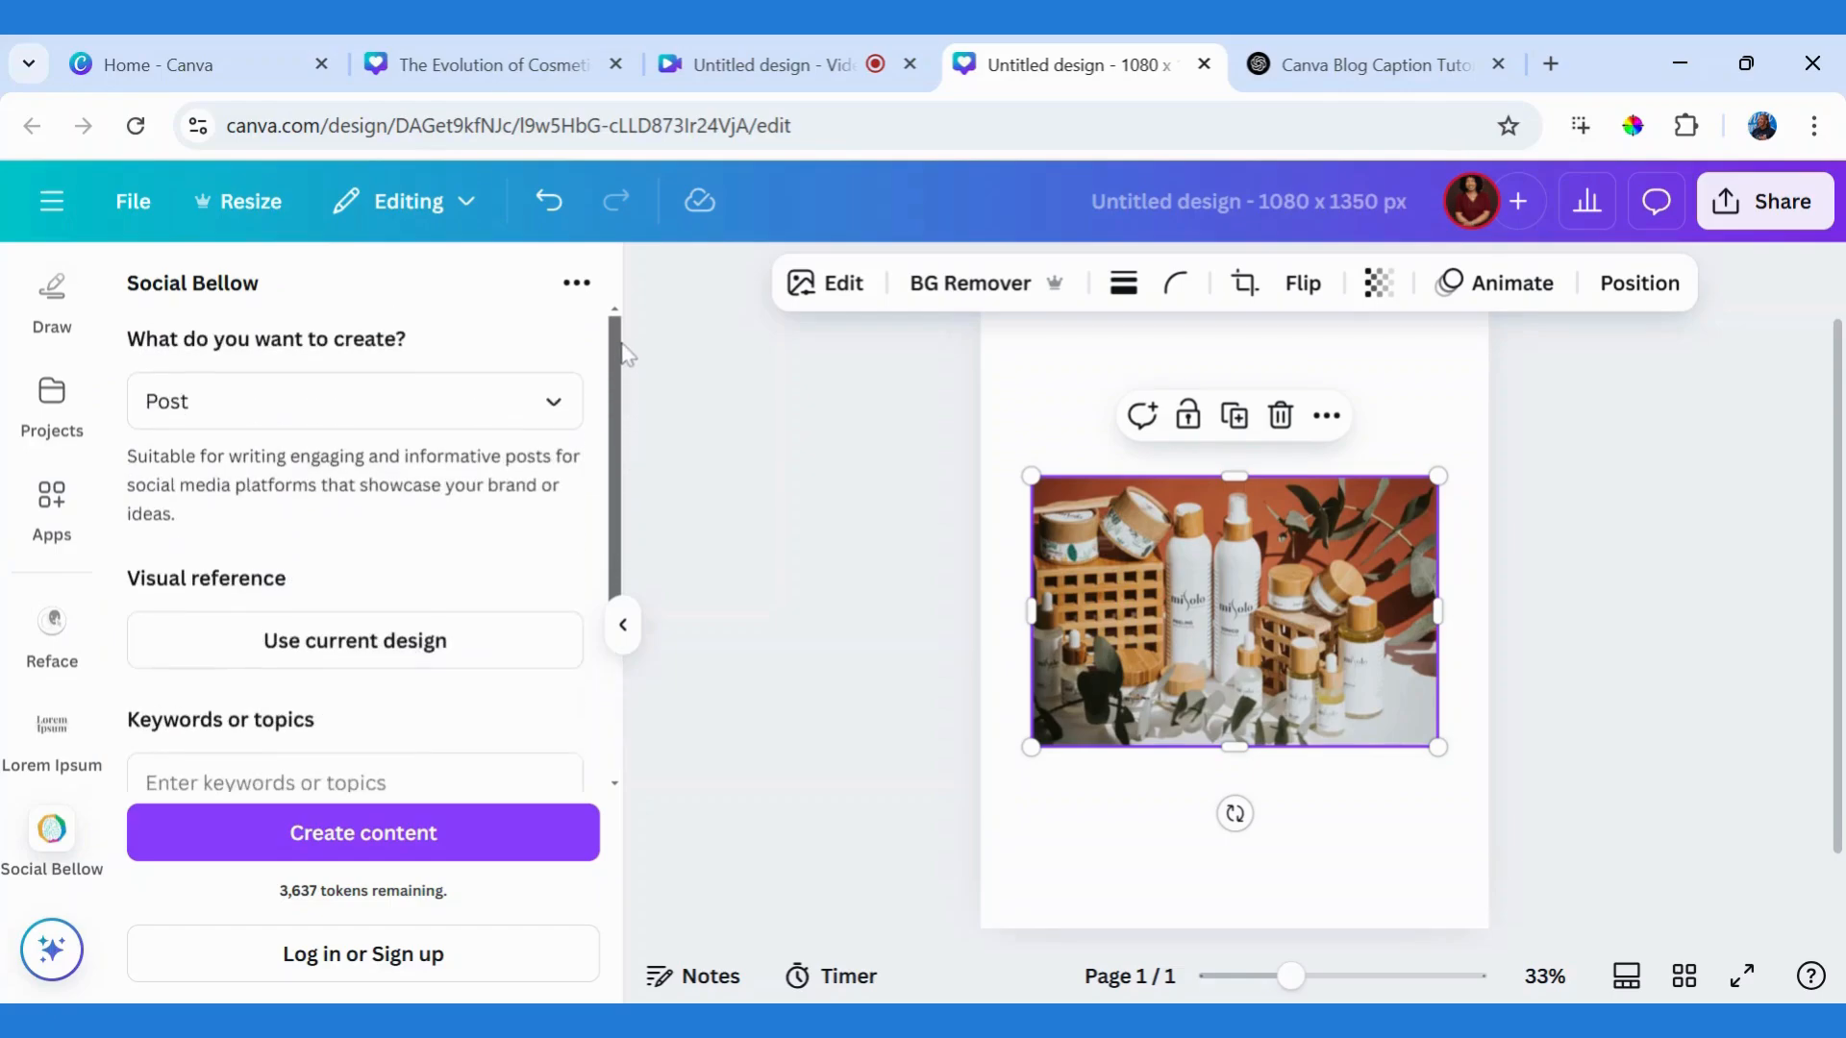
pyautogui.click(450, 417)
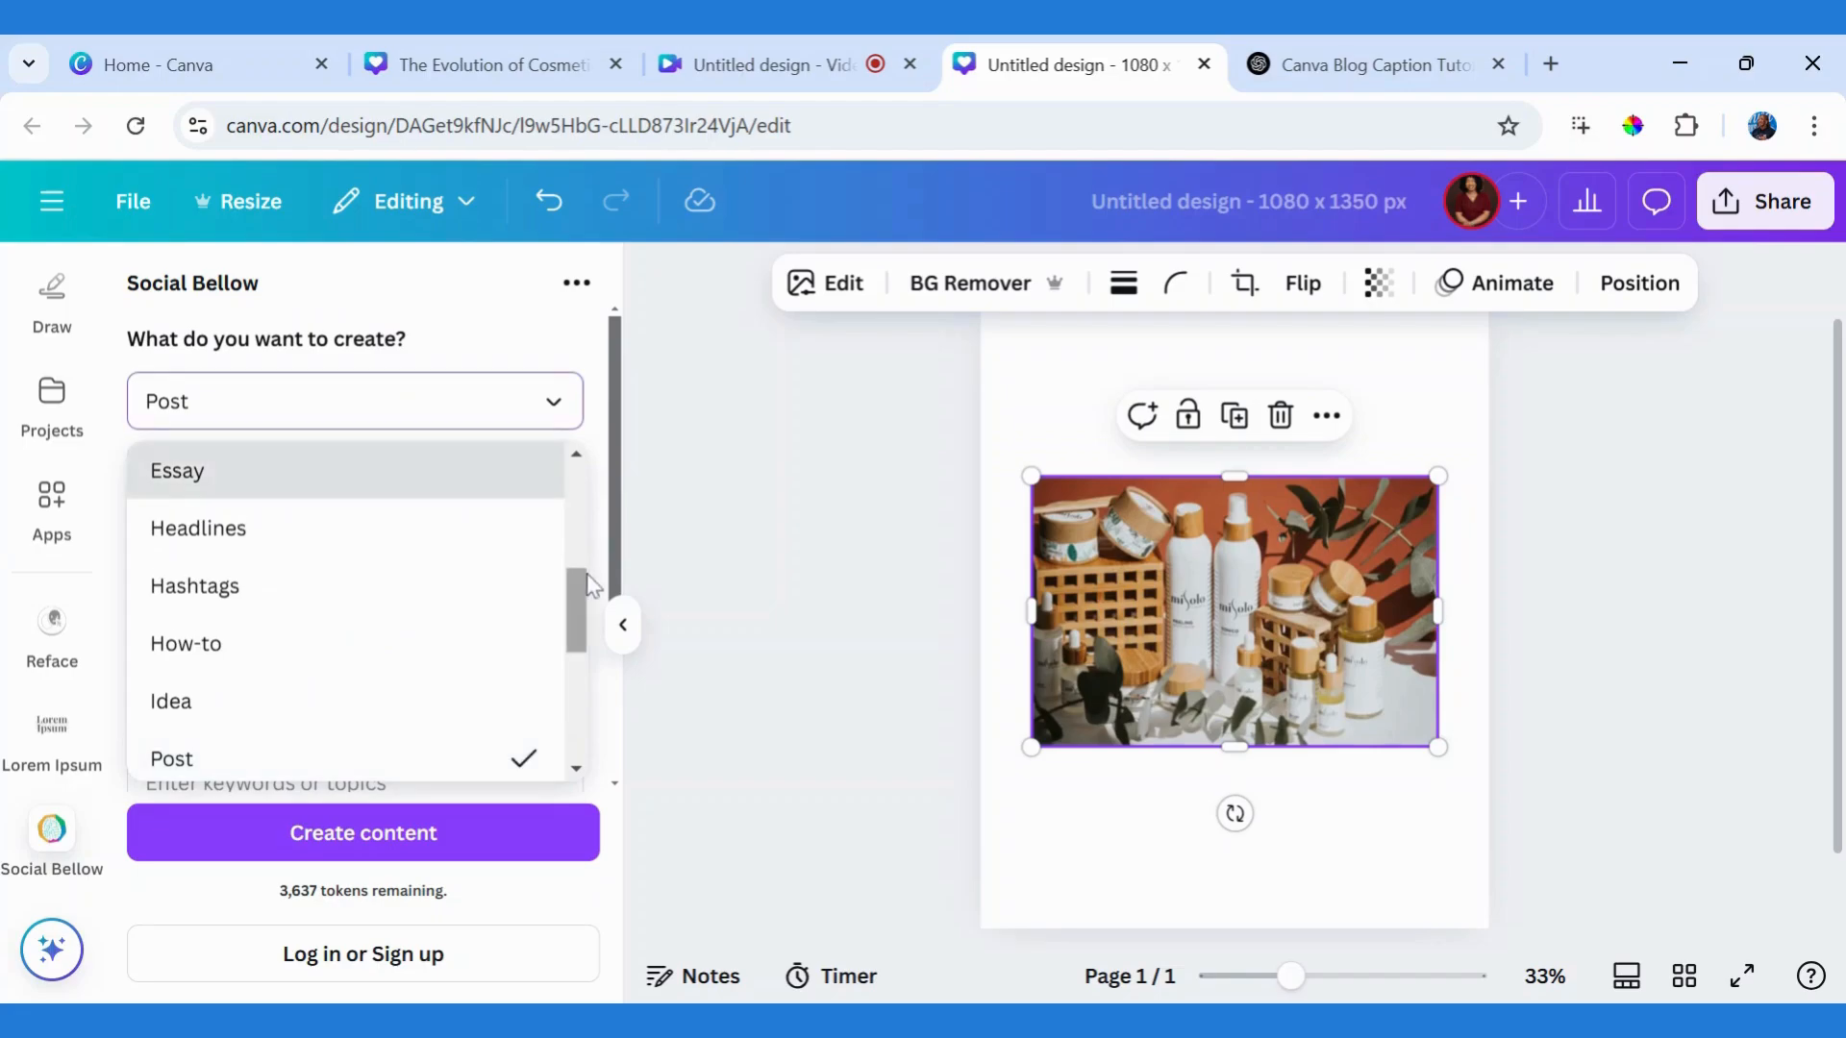
pyautogui.moveTo(575, 579); pyautogui.dragTo(584, 471)
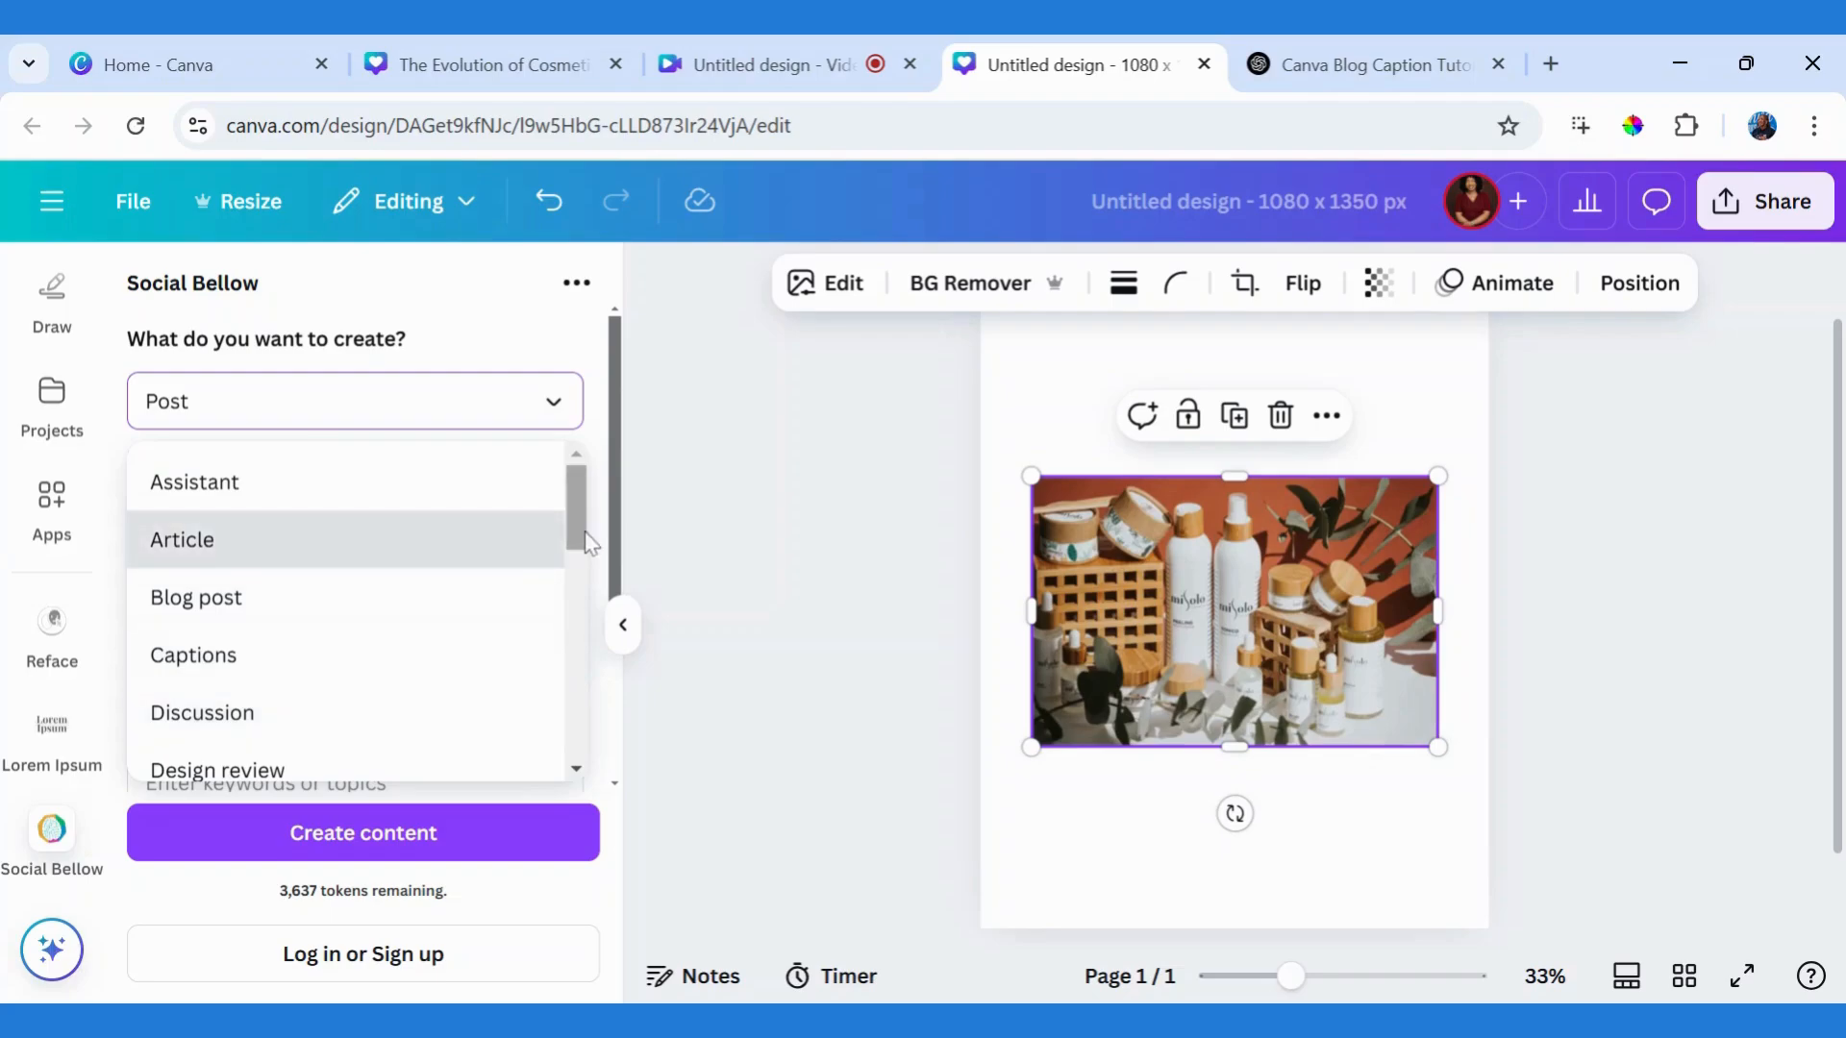
pyautogui.moveTo(569, 515); pyautogui.dragTo(569, 565)
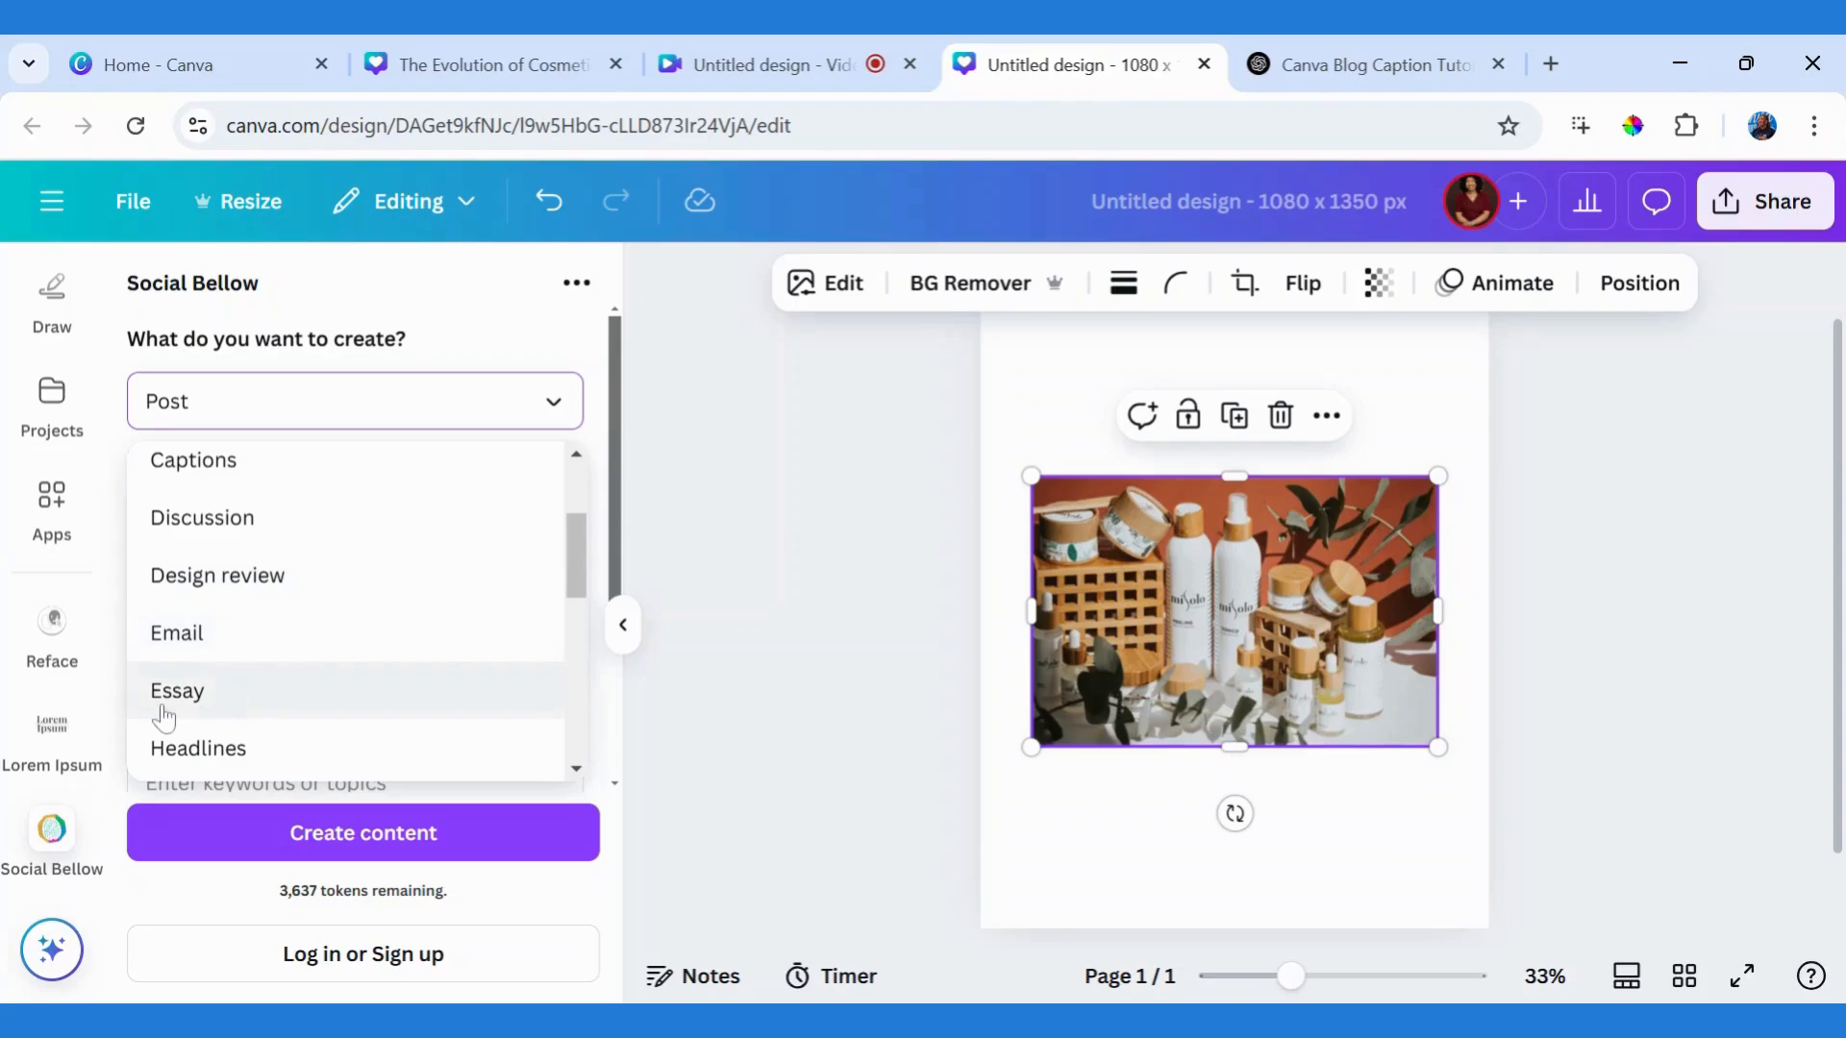
pyautogui.moveTo(581, 596); pyautogui.dragTo(575, 670)
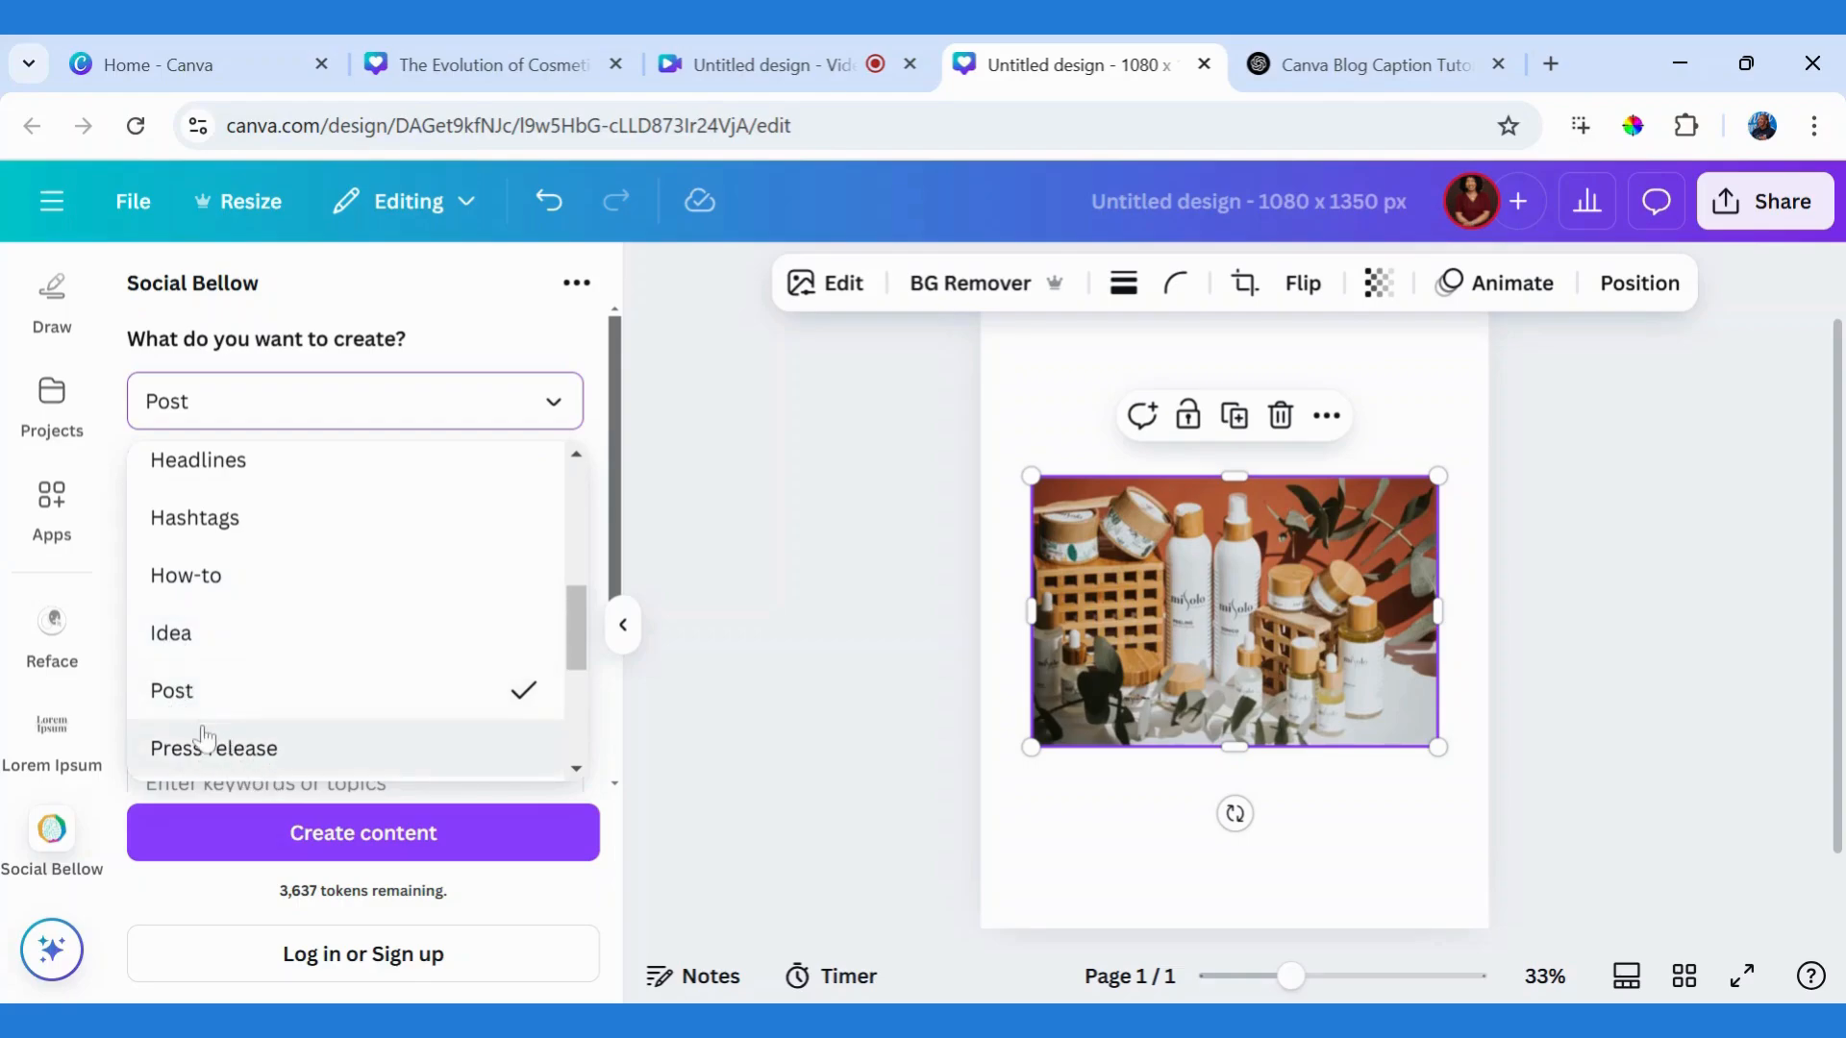
pyautogui.scroll(-2, 575, 663)
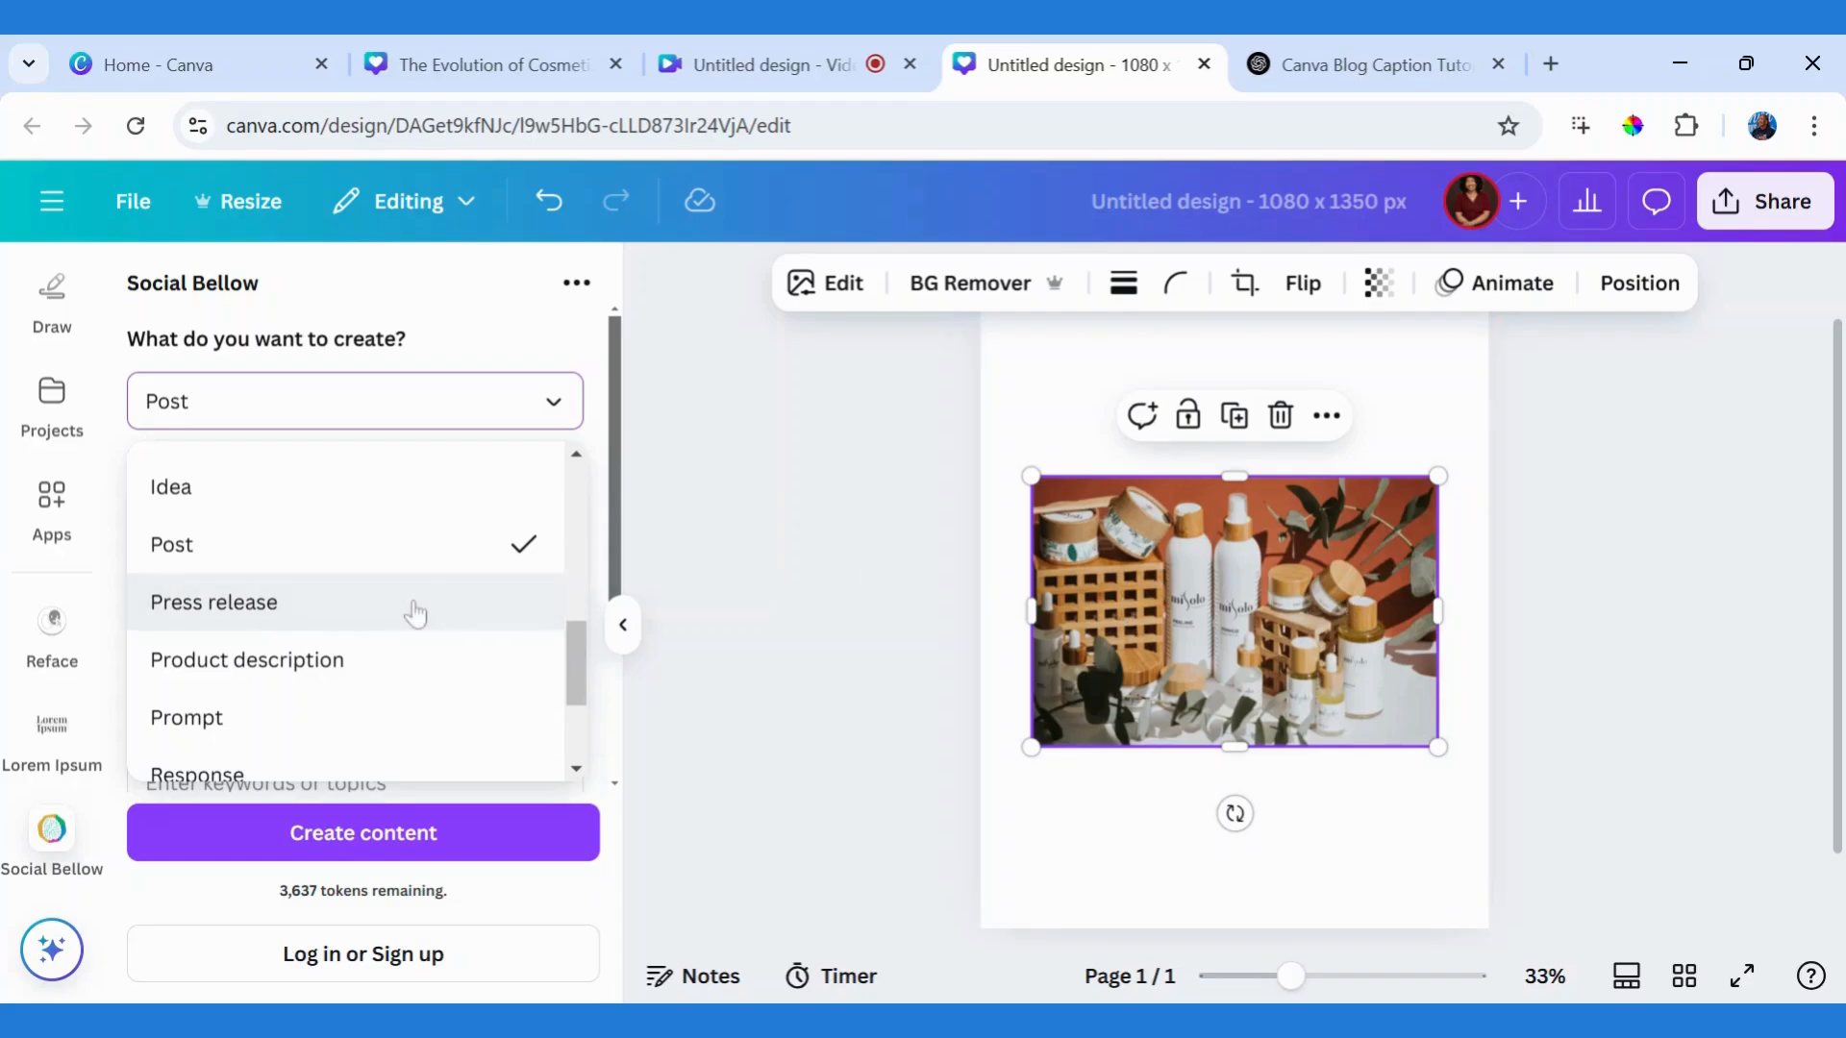
pyautogui.scroll(1, 342, 564)
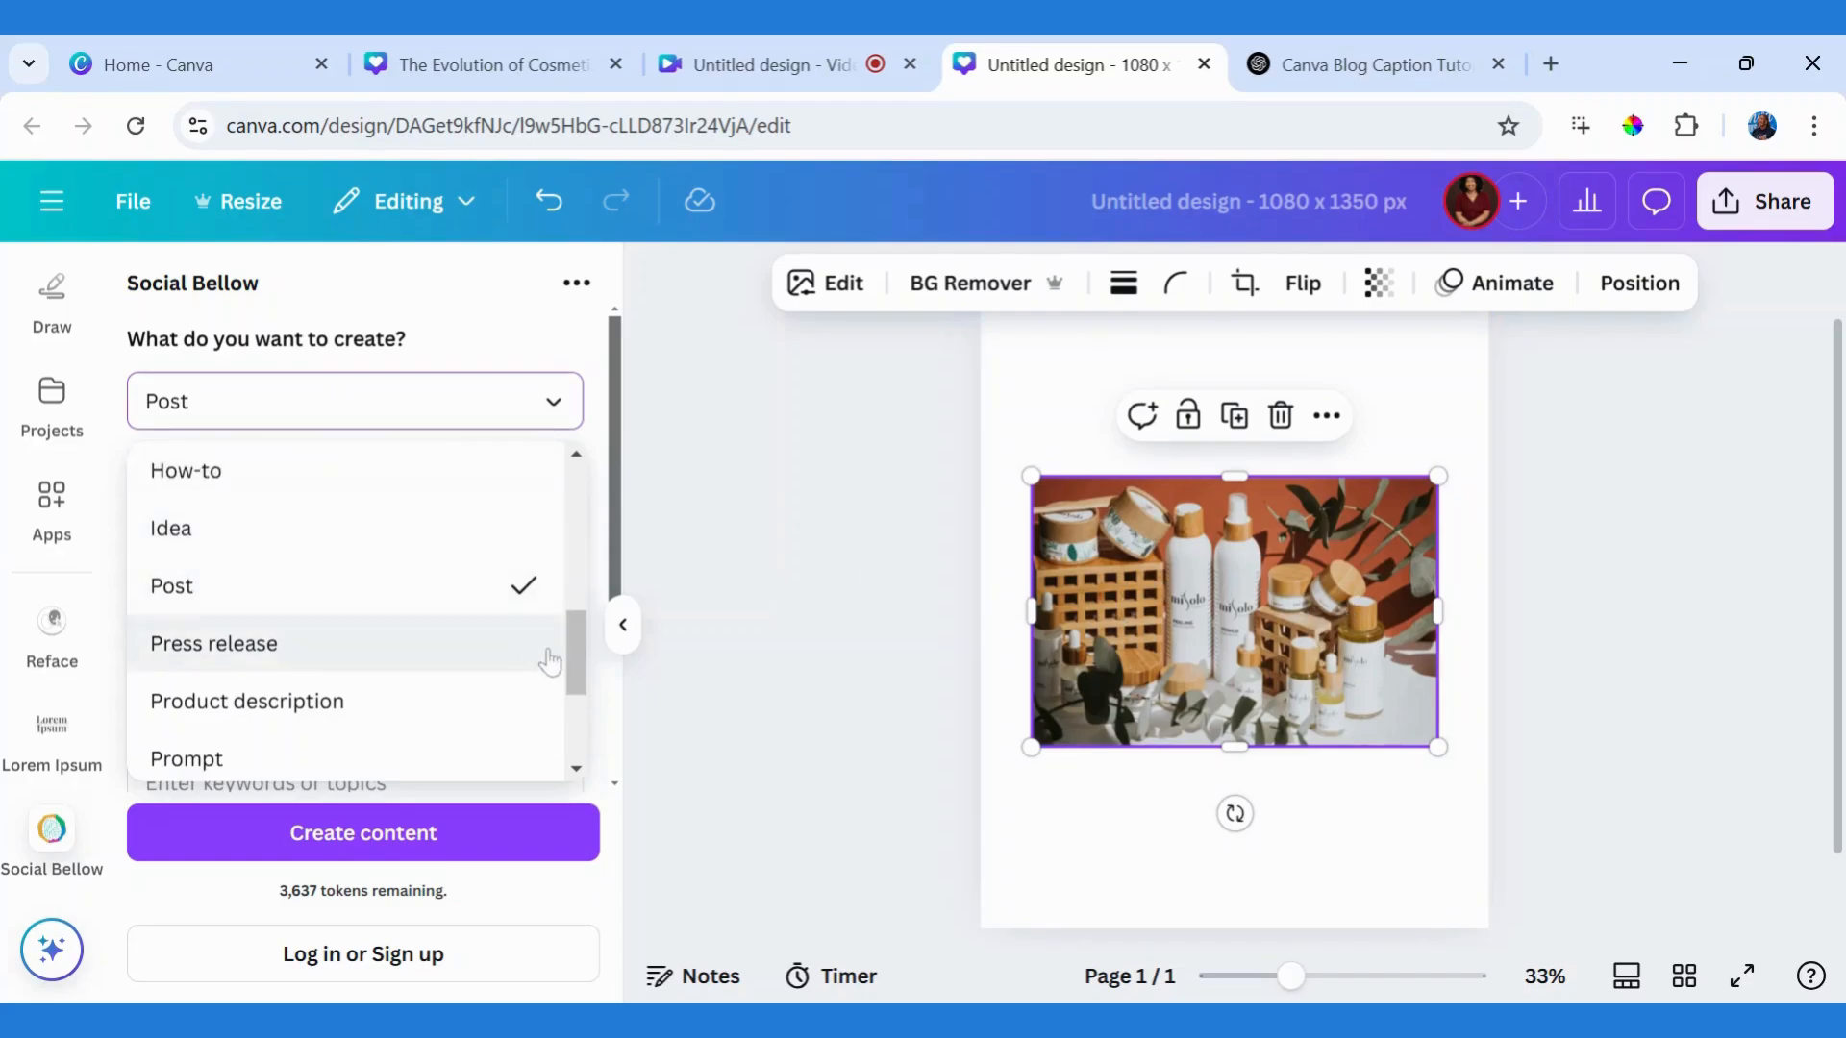
pyautogui.moveTo(584, 679); pyautogui.dragTo(565, 742)
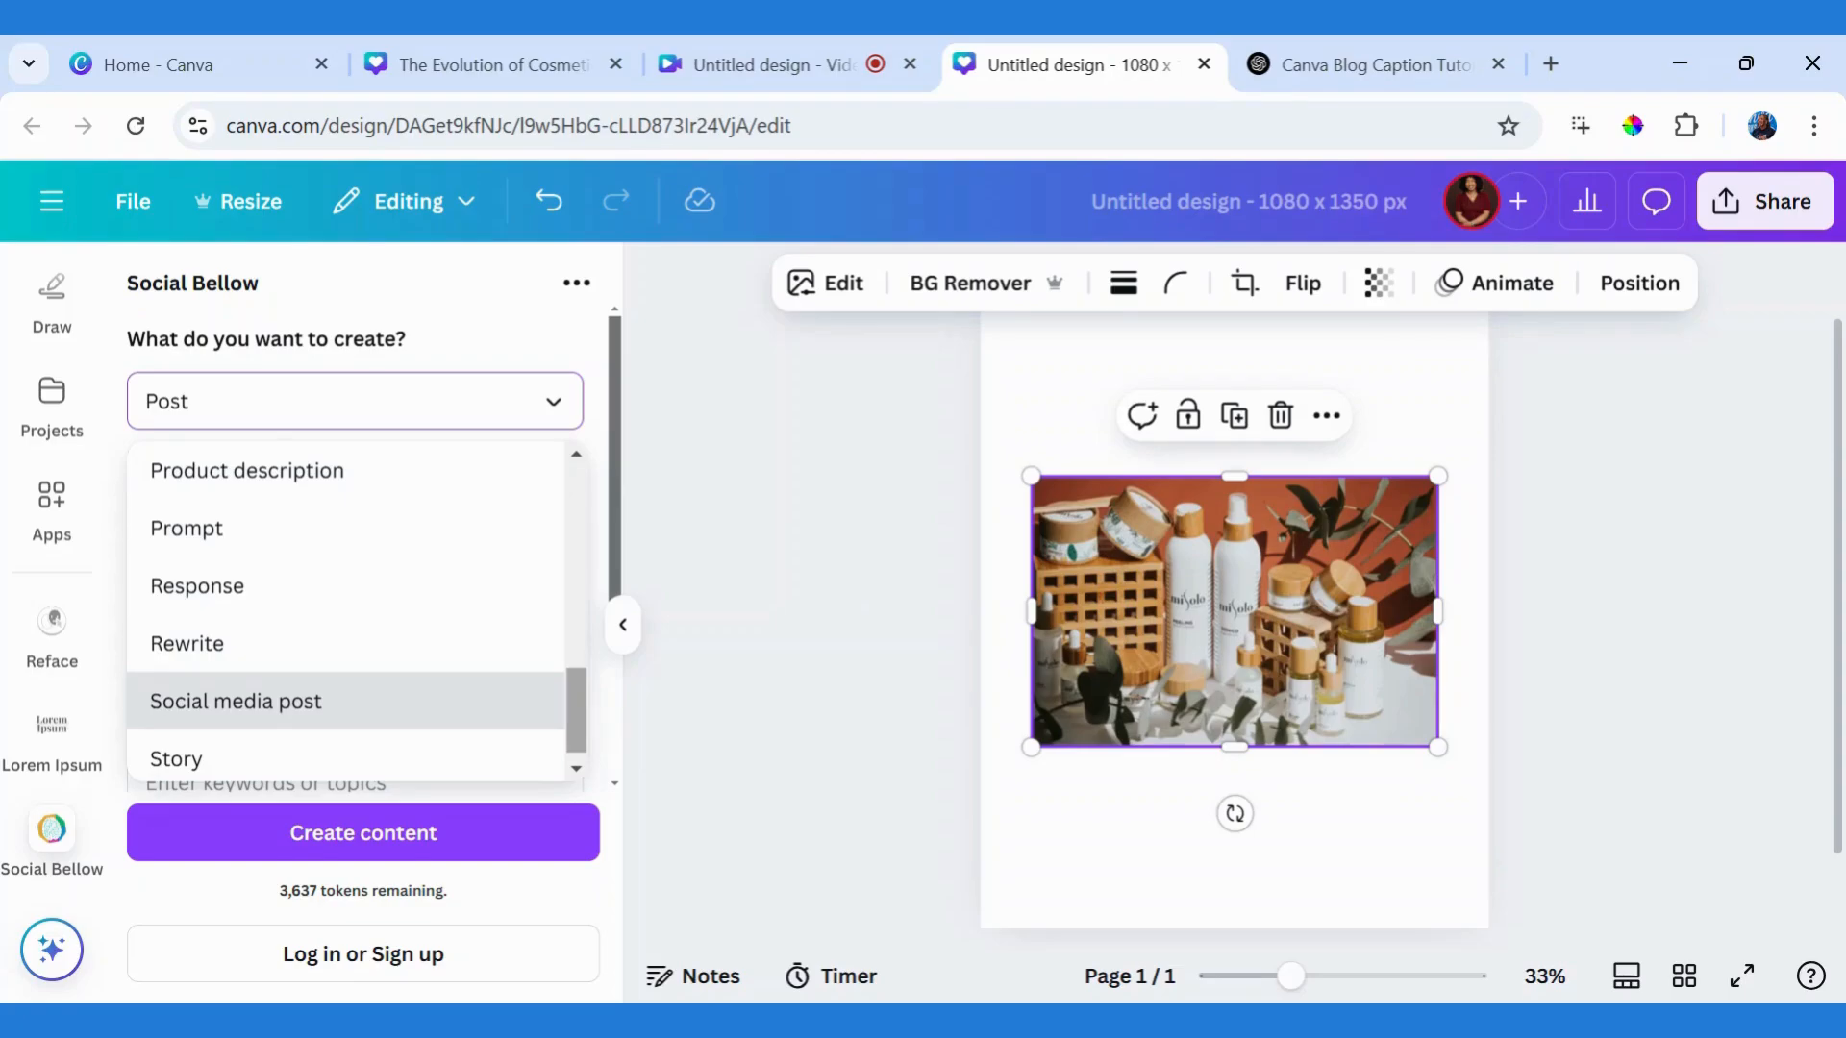
pyautogui.moveTo(576, 711); pyautogui.dragTo(575, 508)
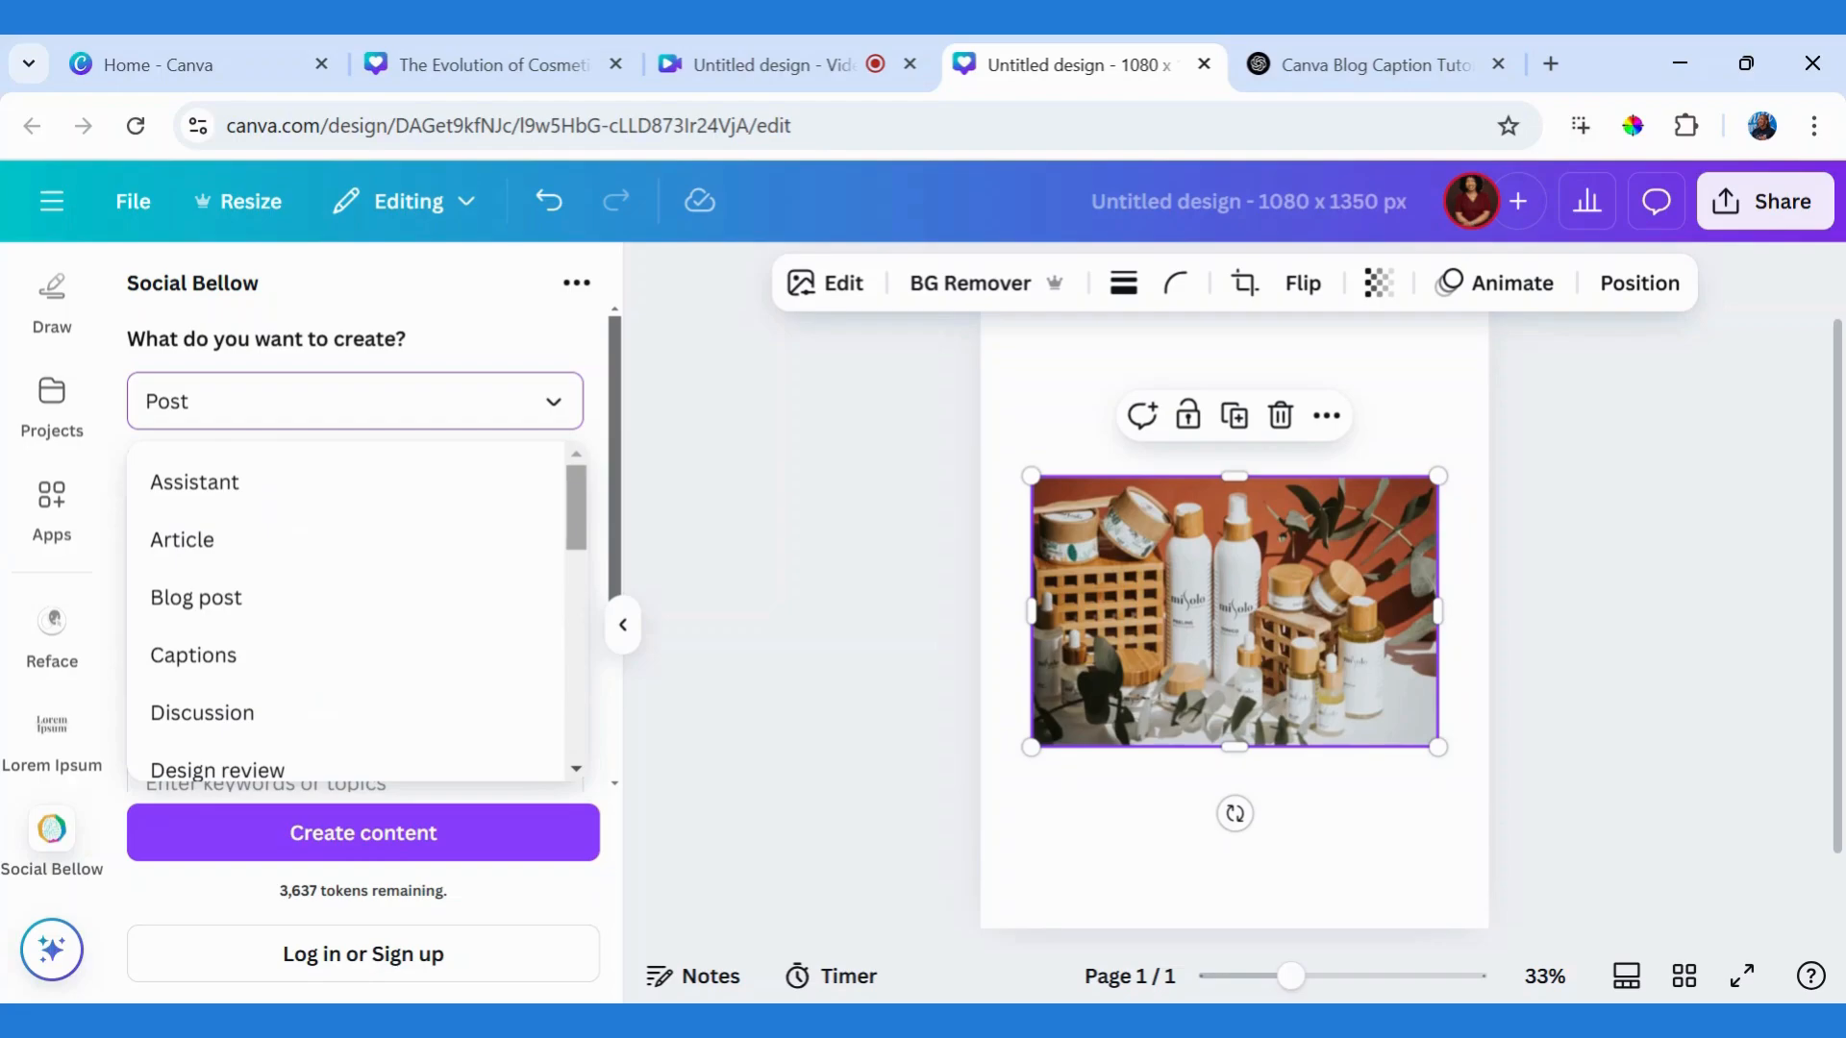
pyautogui.click(200, 621)
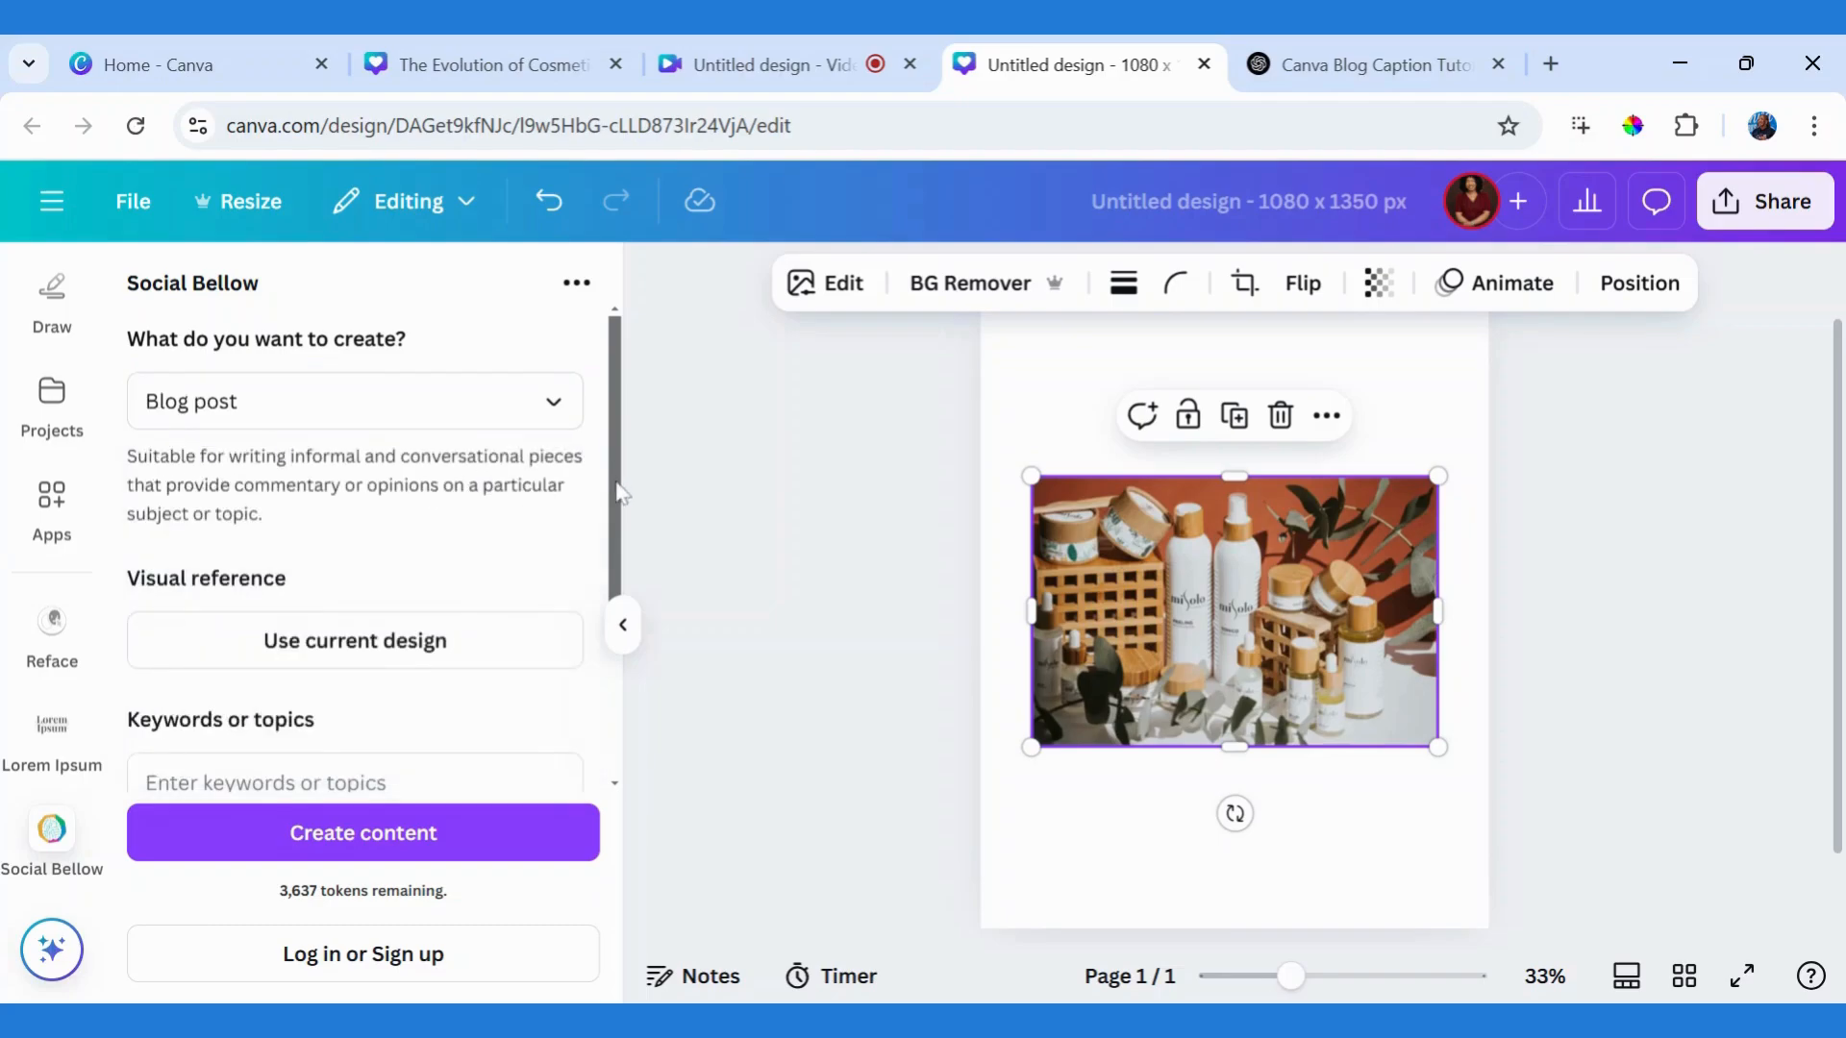
# - Export the current design as a JPG to serve as the visual reference for the blog post
pyautogui.moveTo(616, 493); pyautogui.dragTo(613, 610)
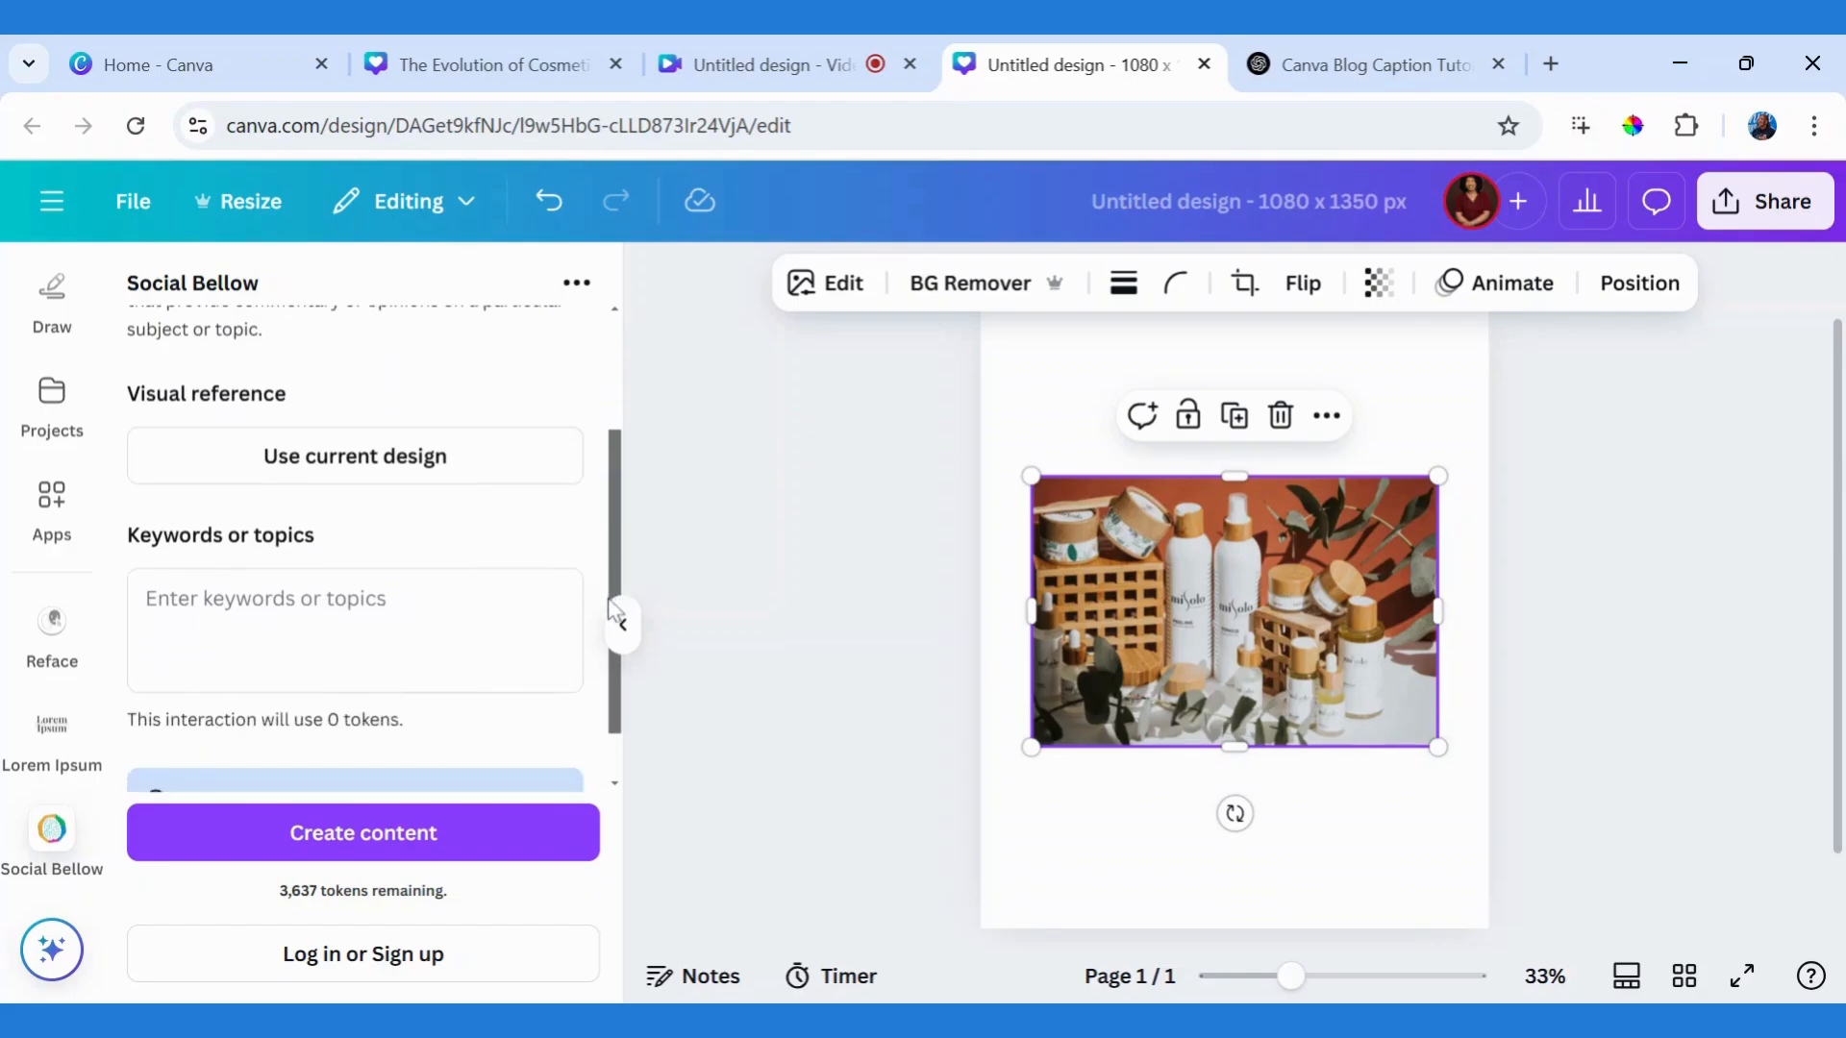
pyautogui.click(259, 471)
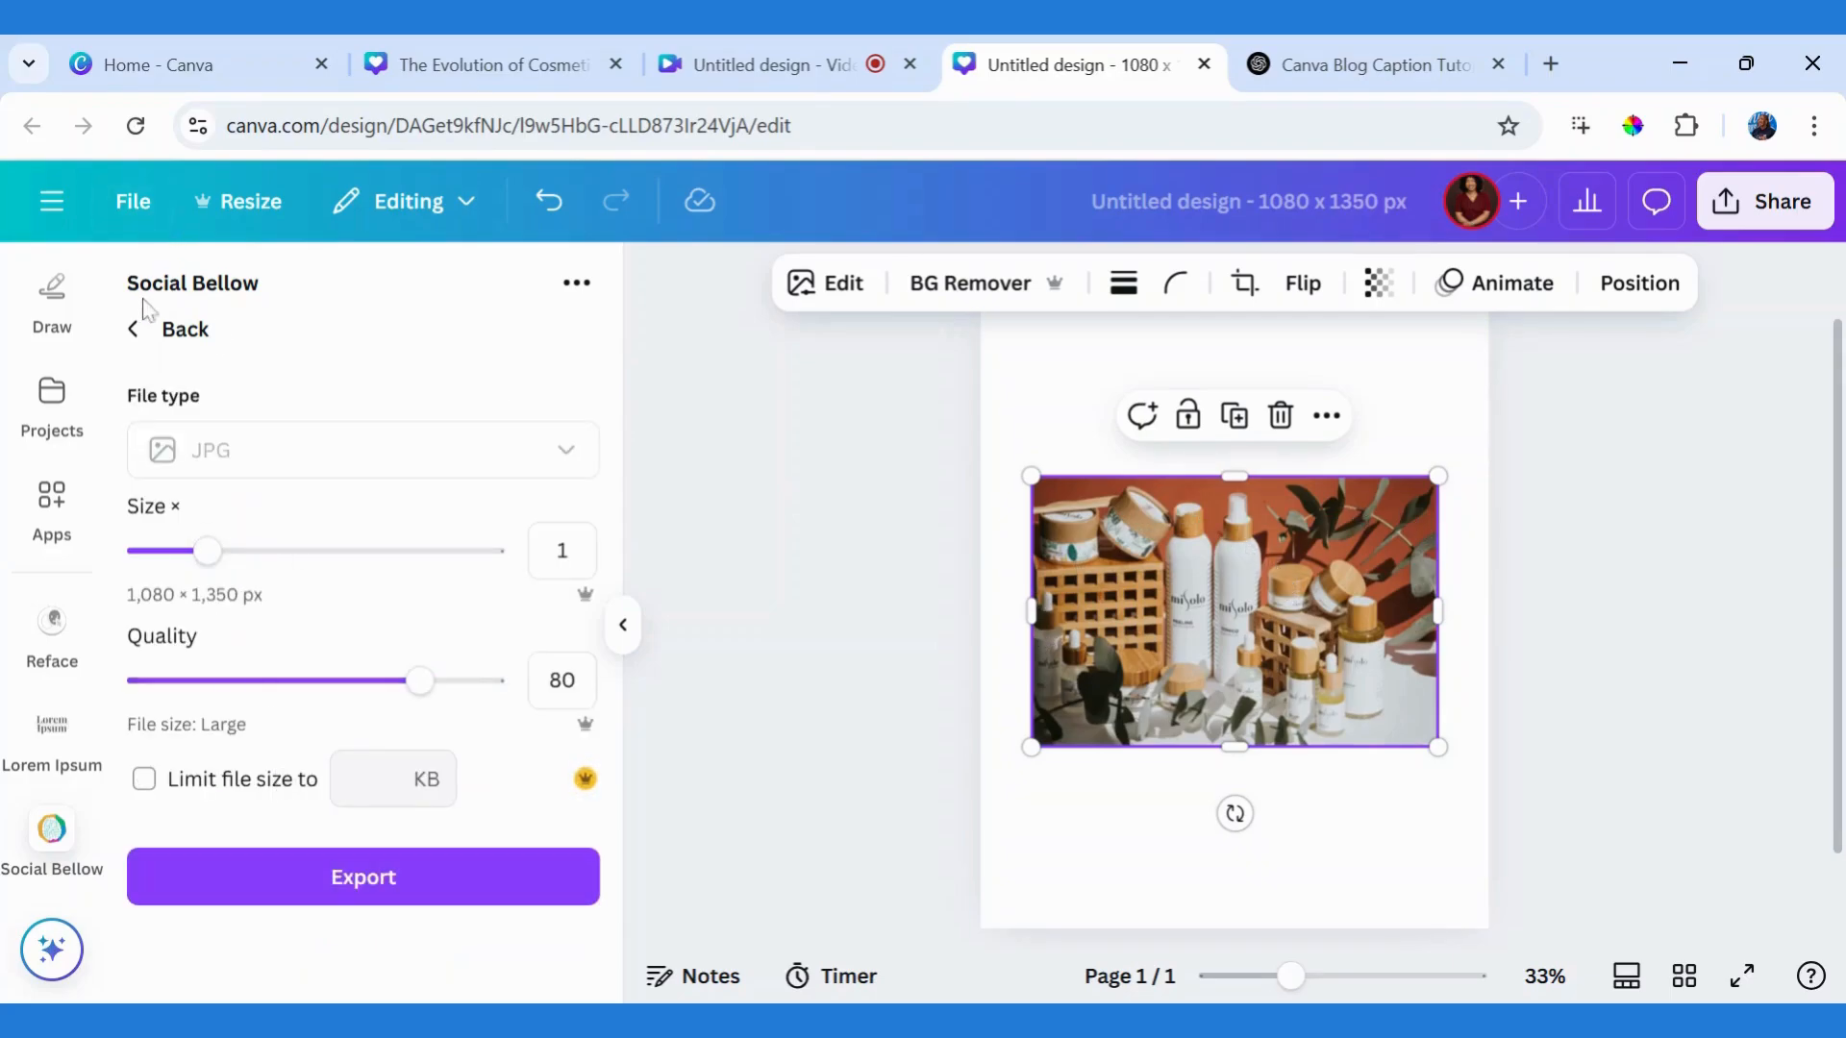
pyautogui.click(320, 878)
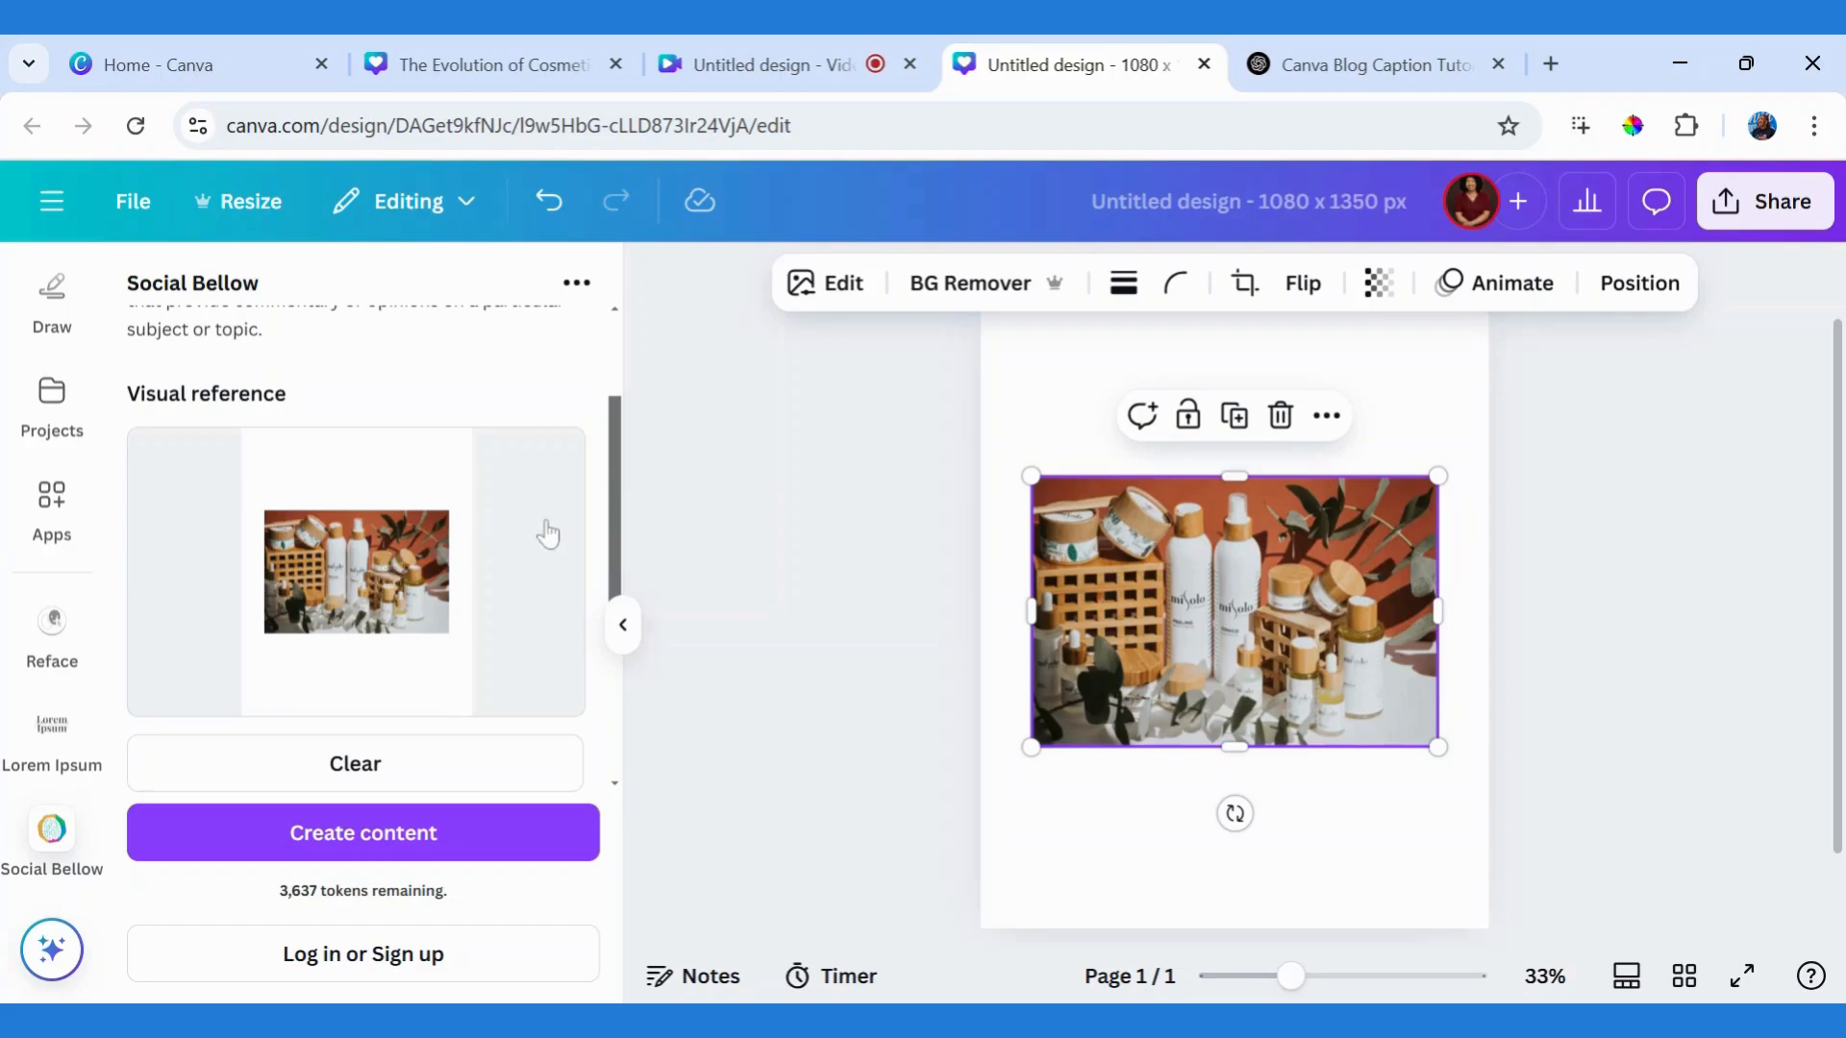
# - Enter "Cosmetics, beauty product, skincare" as the keywords for the blog post
pyautogui.moveTo(620, 557); pyautogui.dragTo(610, 716)
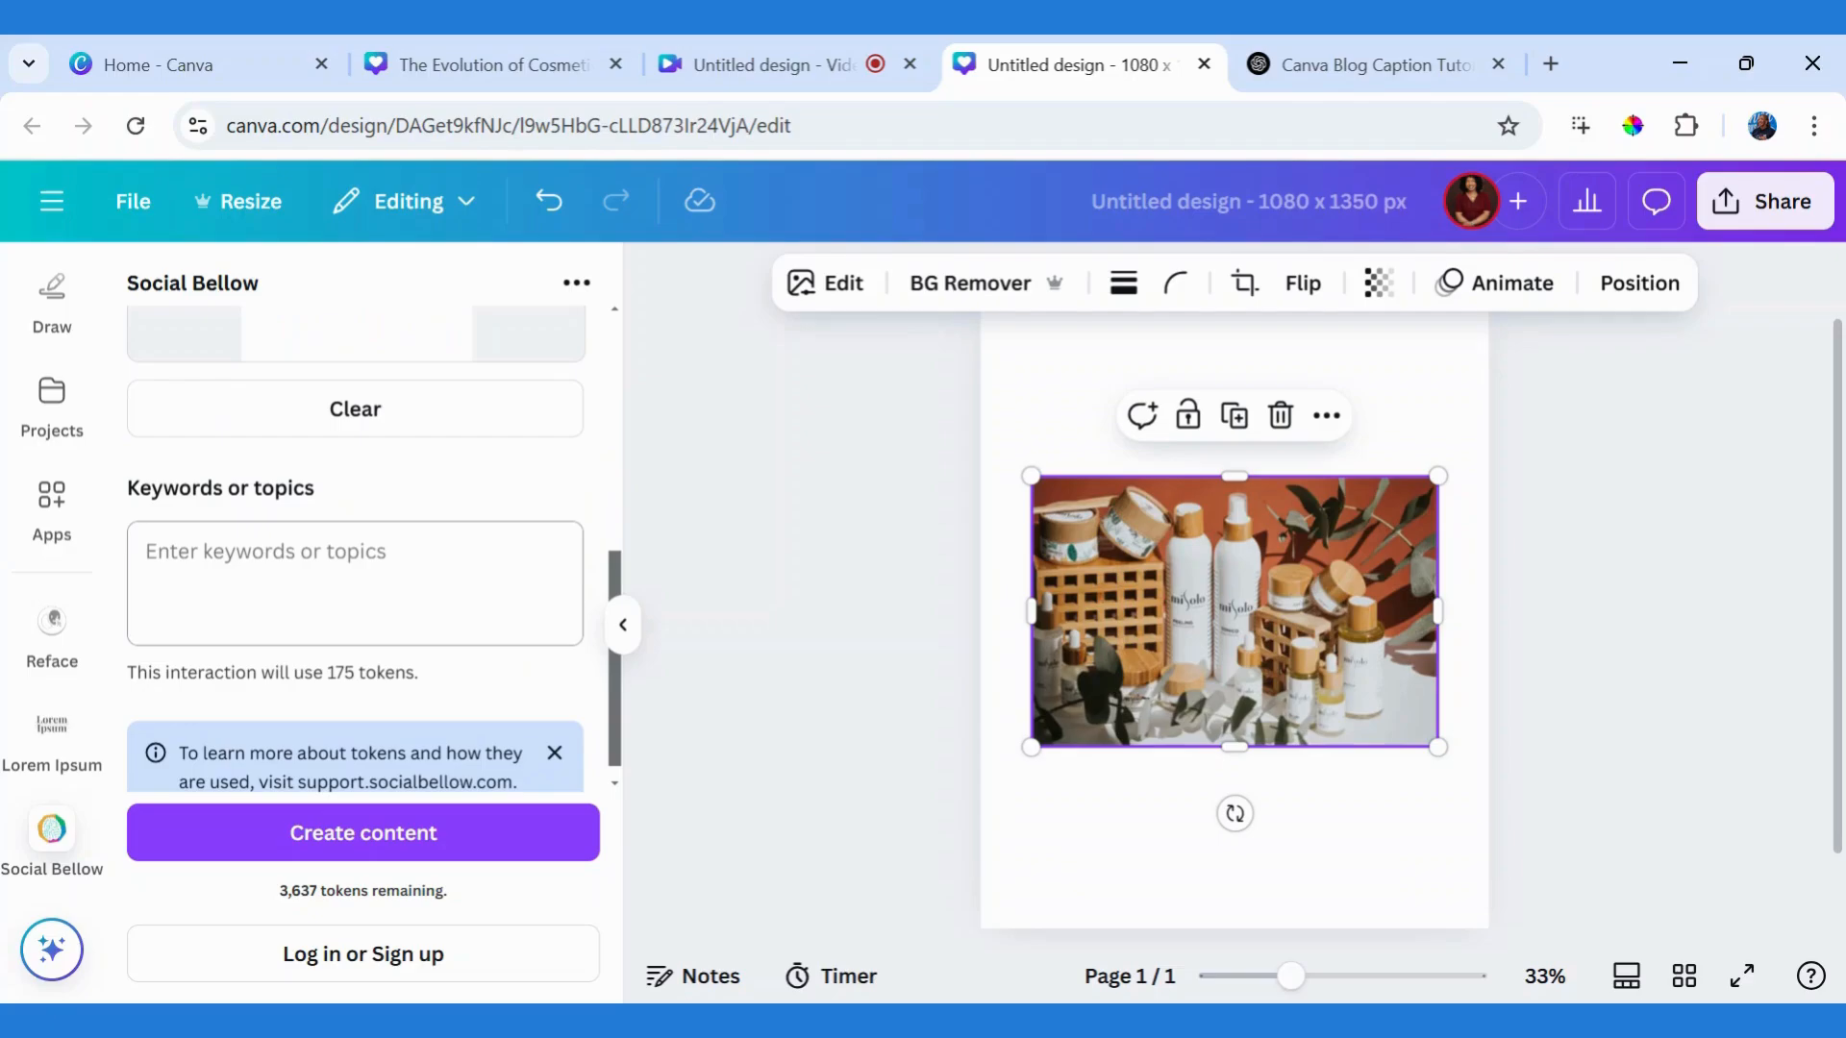
pyautogui.click(356, 583)
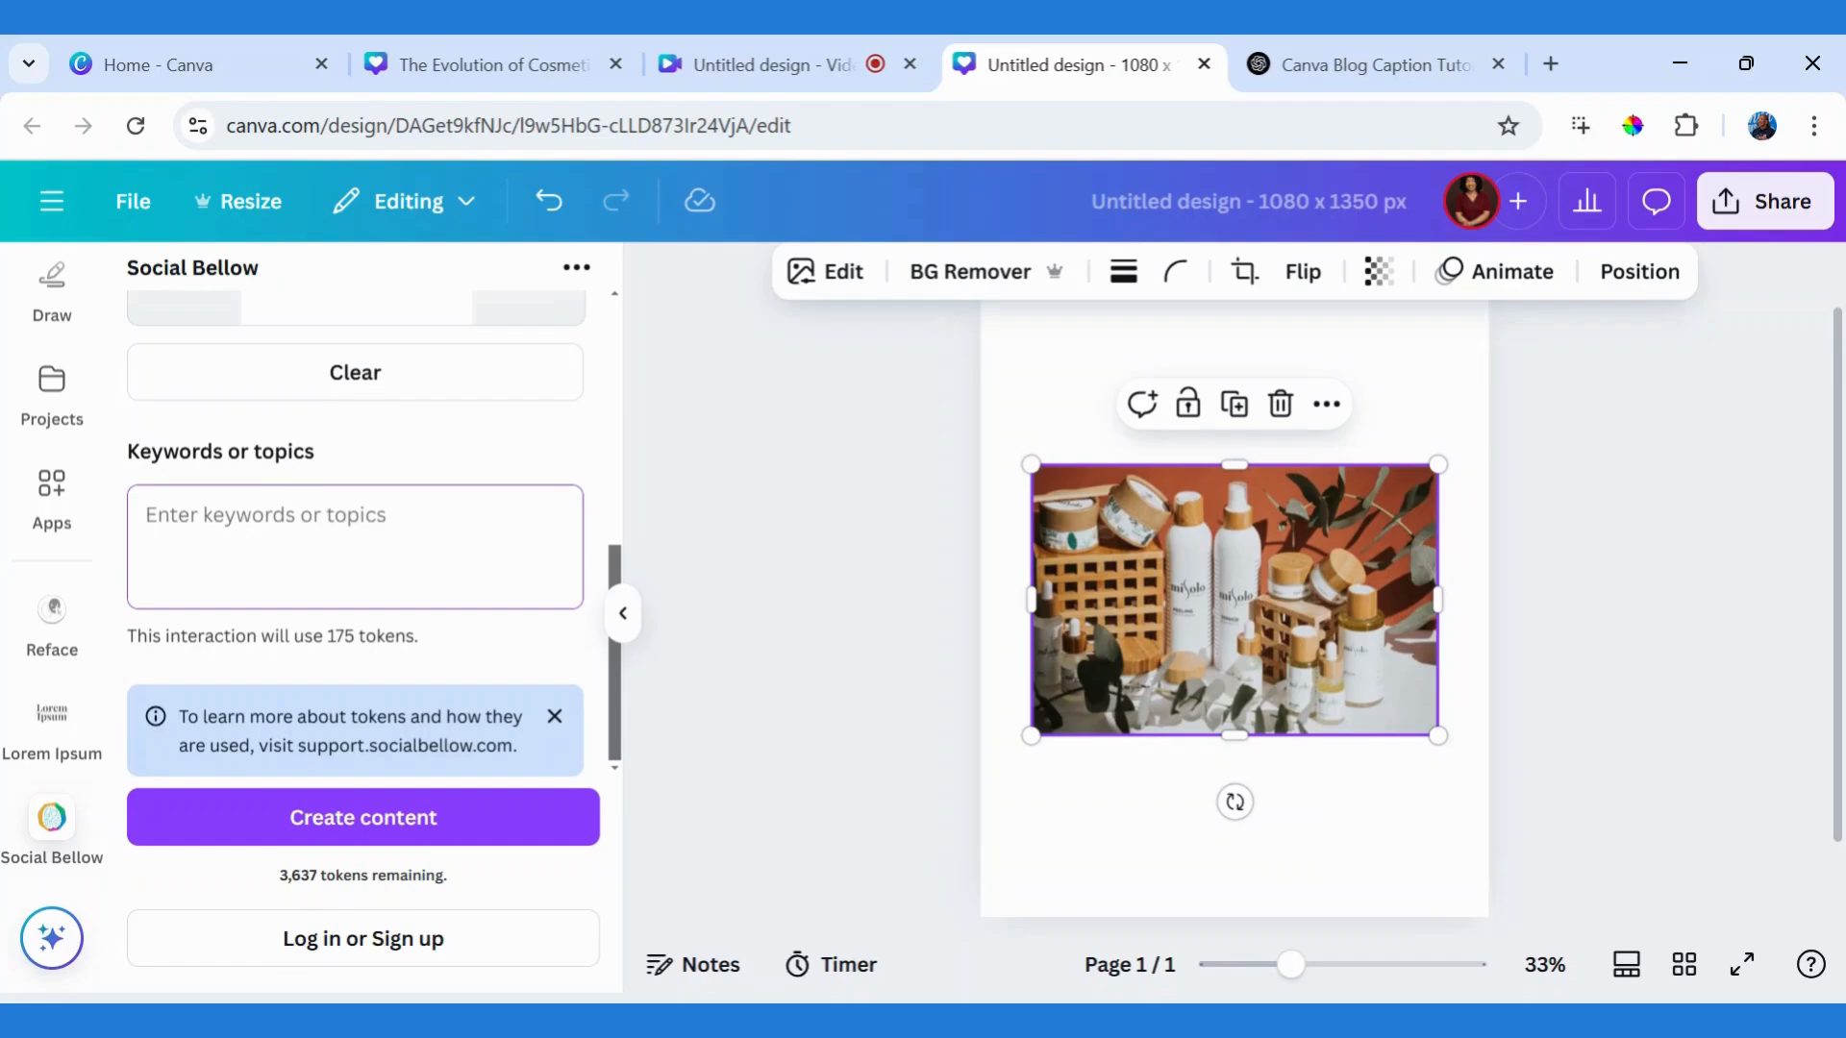
pyautogui.write('Cosmet')
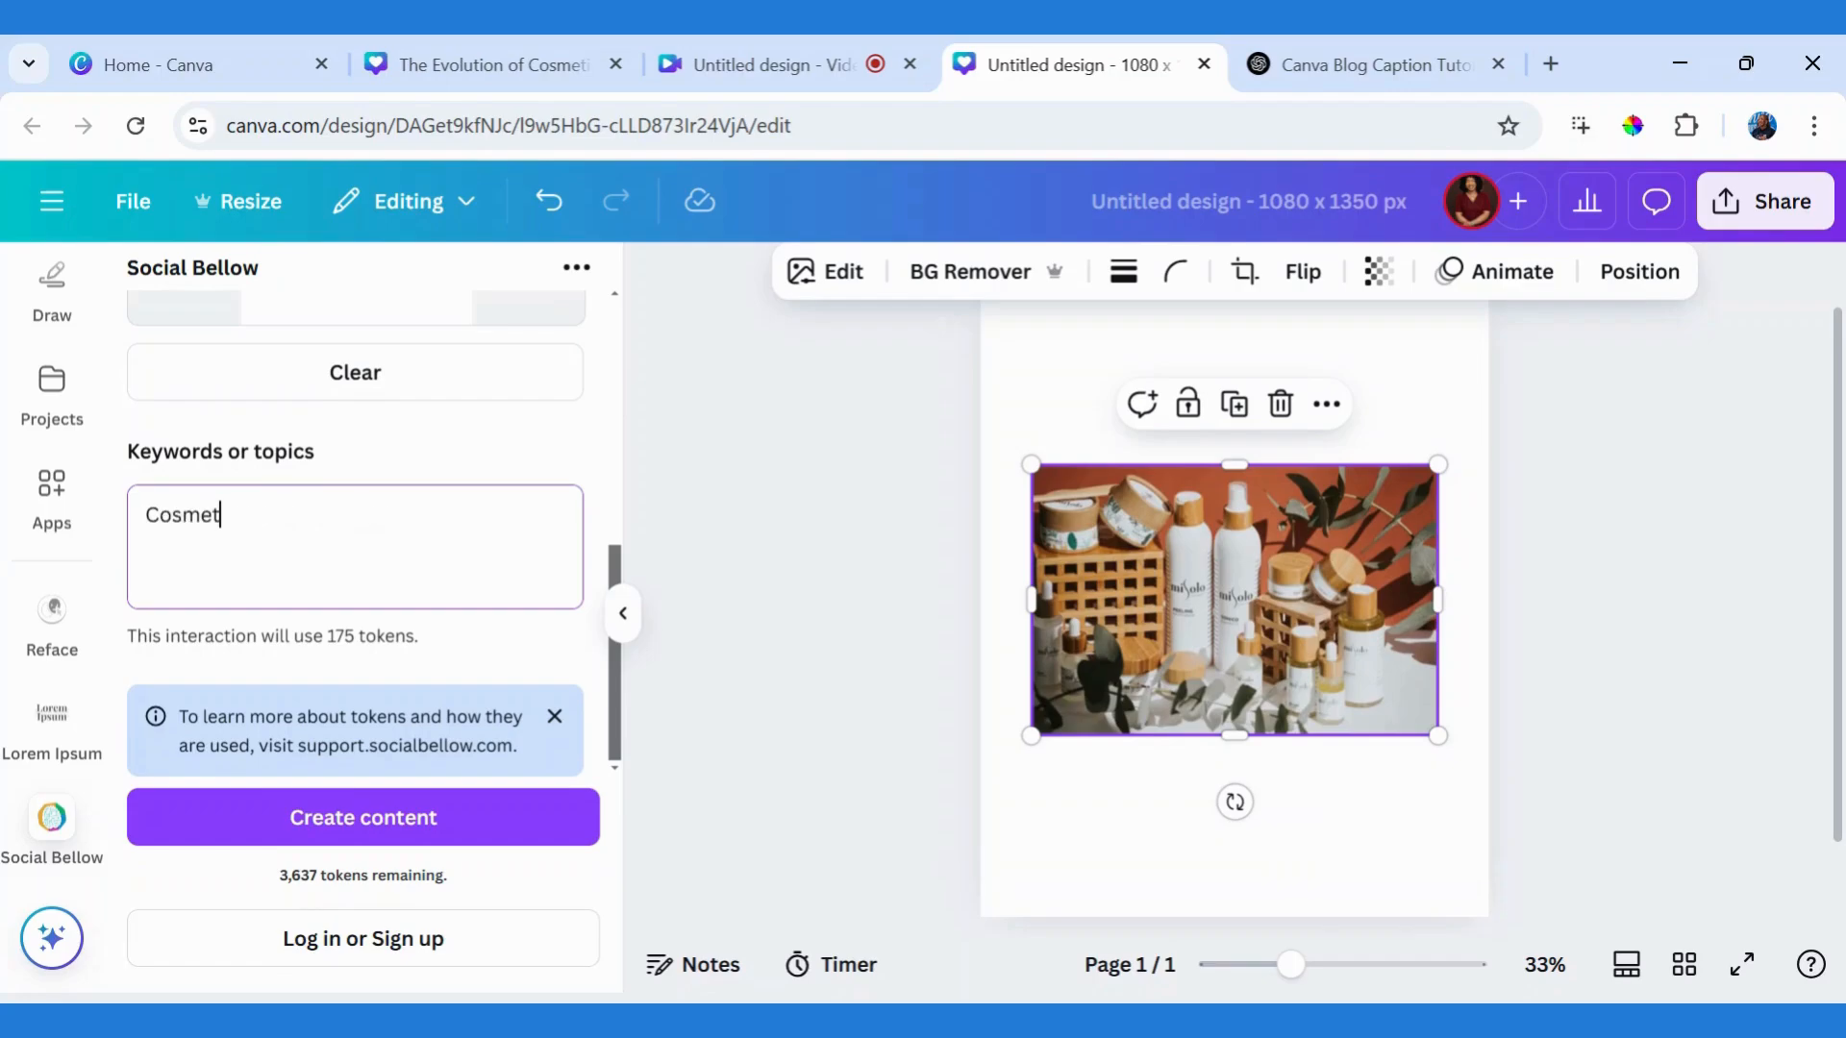
pyautogui.write('ics, beauty')
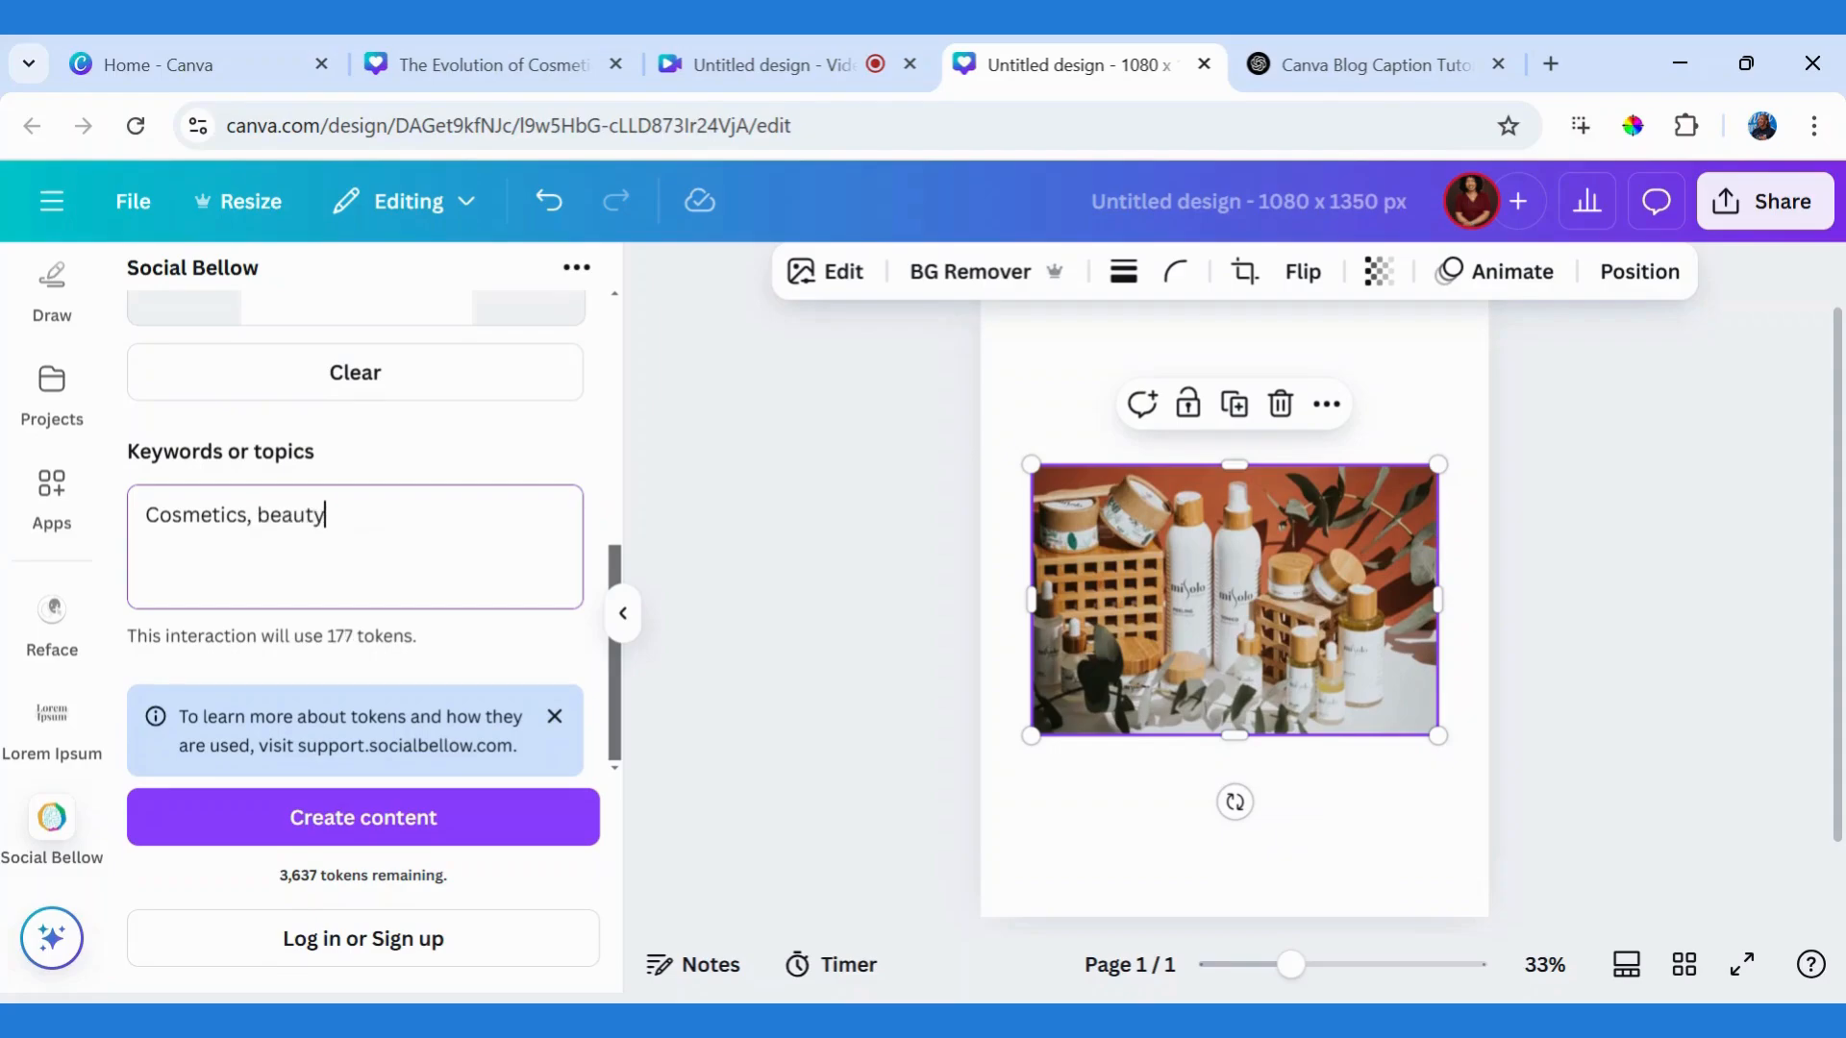
pyautogui.write(', skincare')
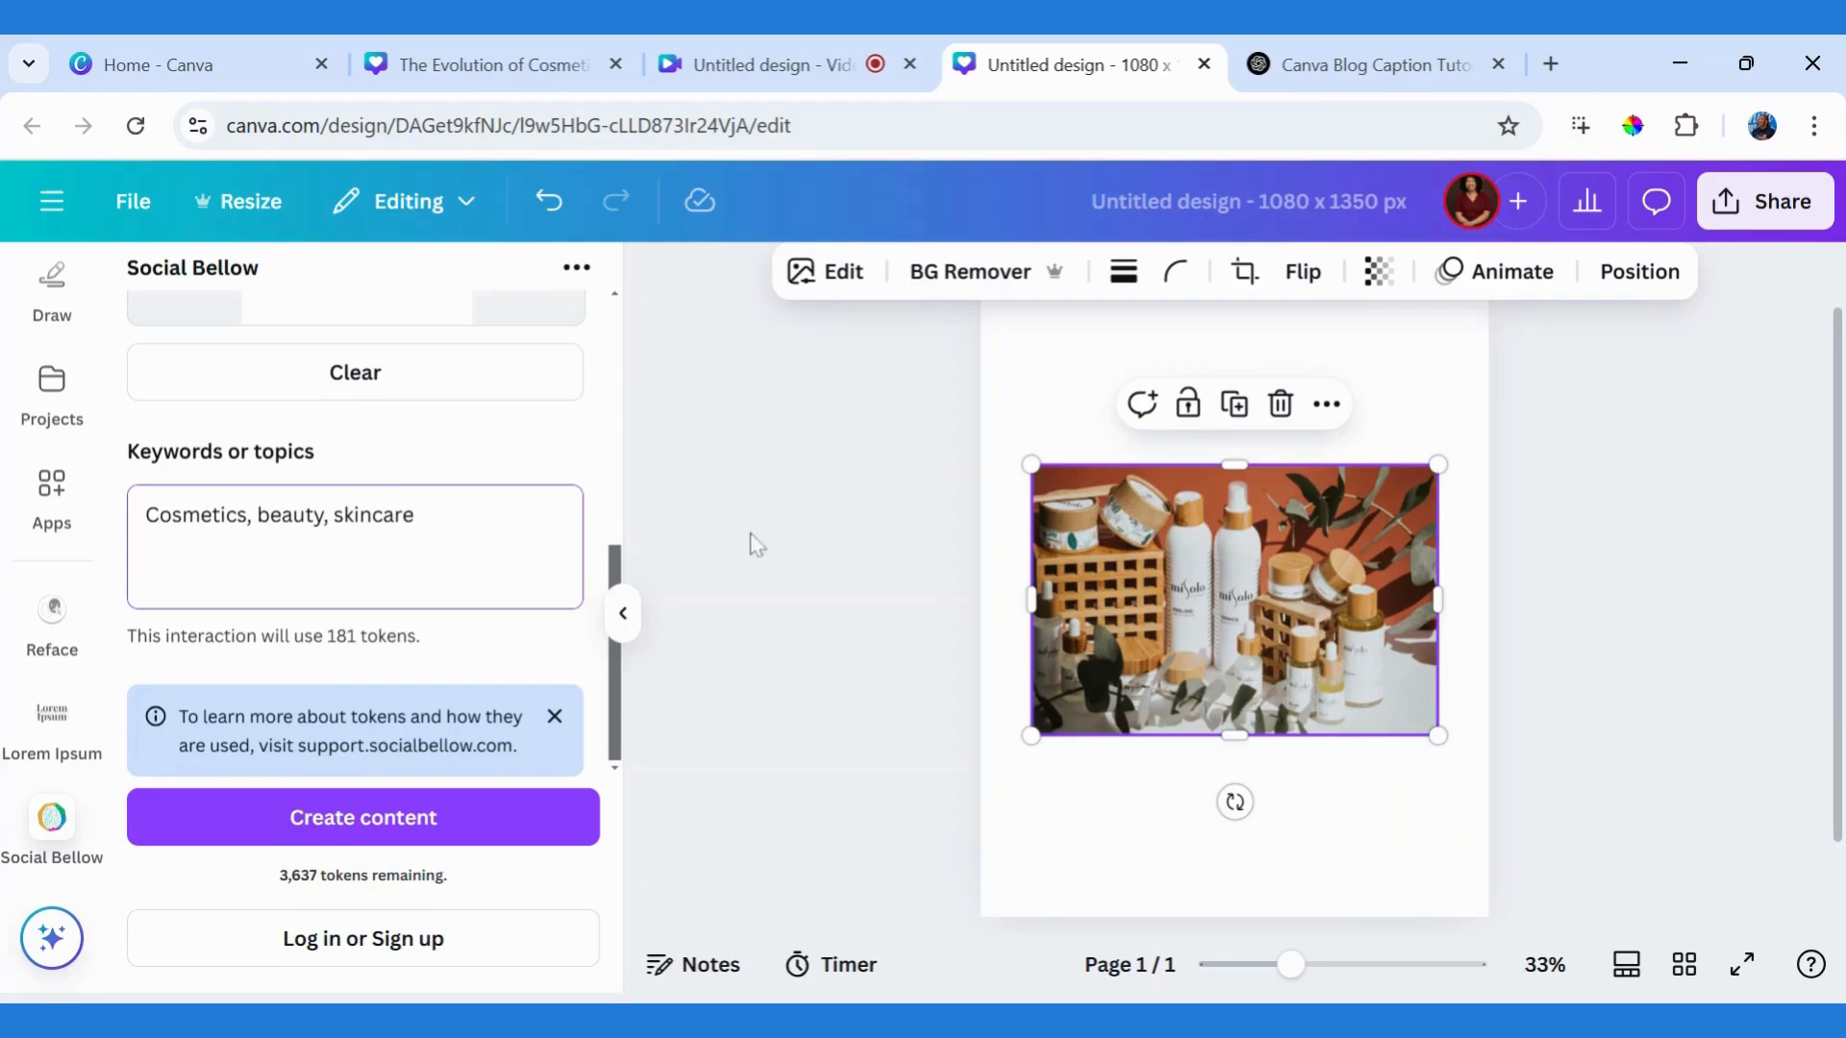
pyautogui.click(324, 515)
pyautogui.write('produ')
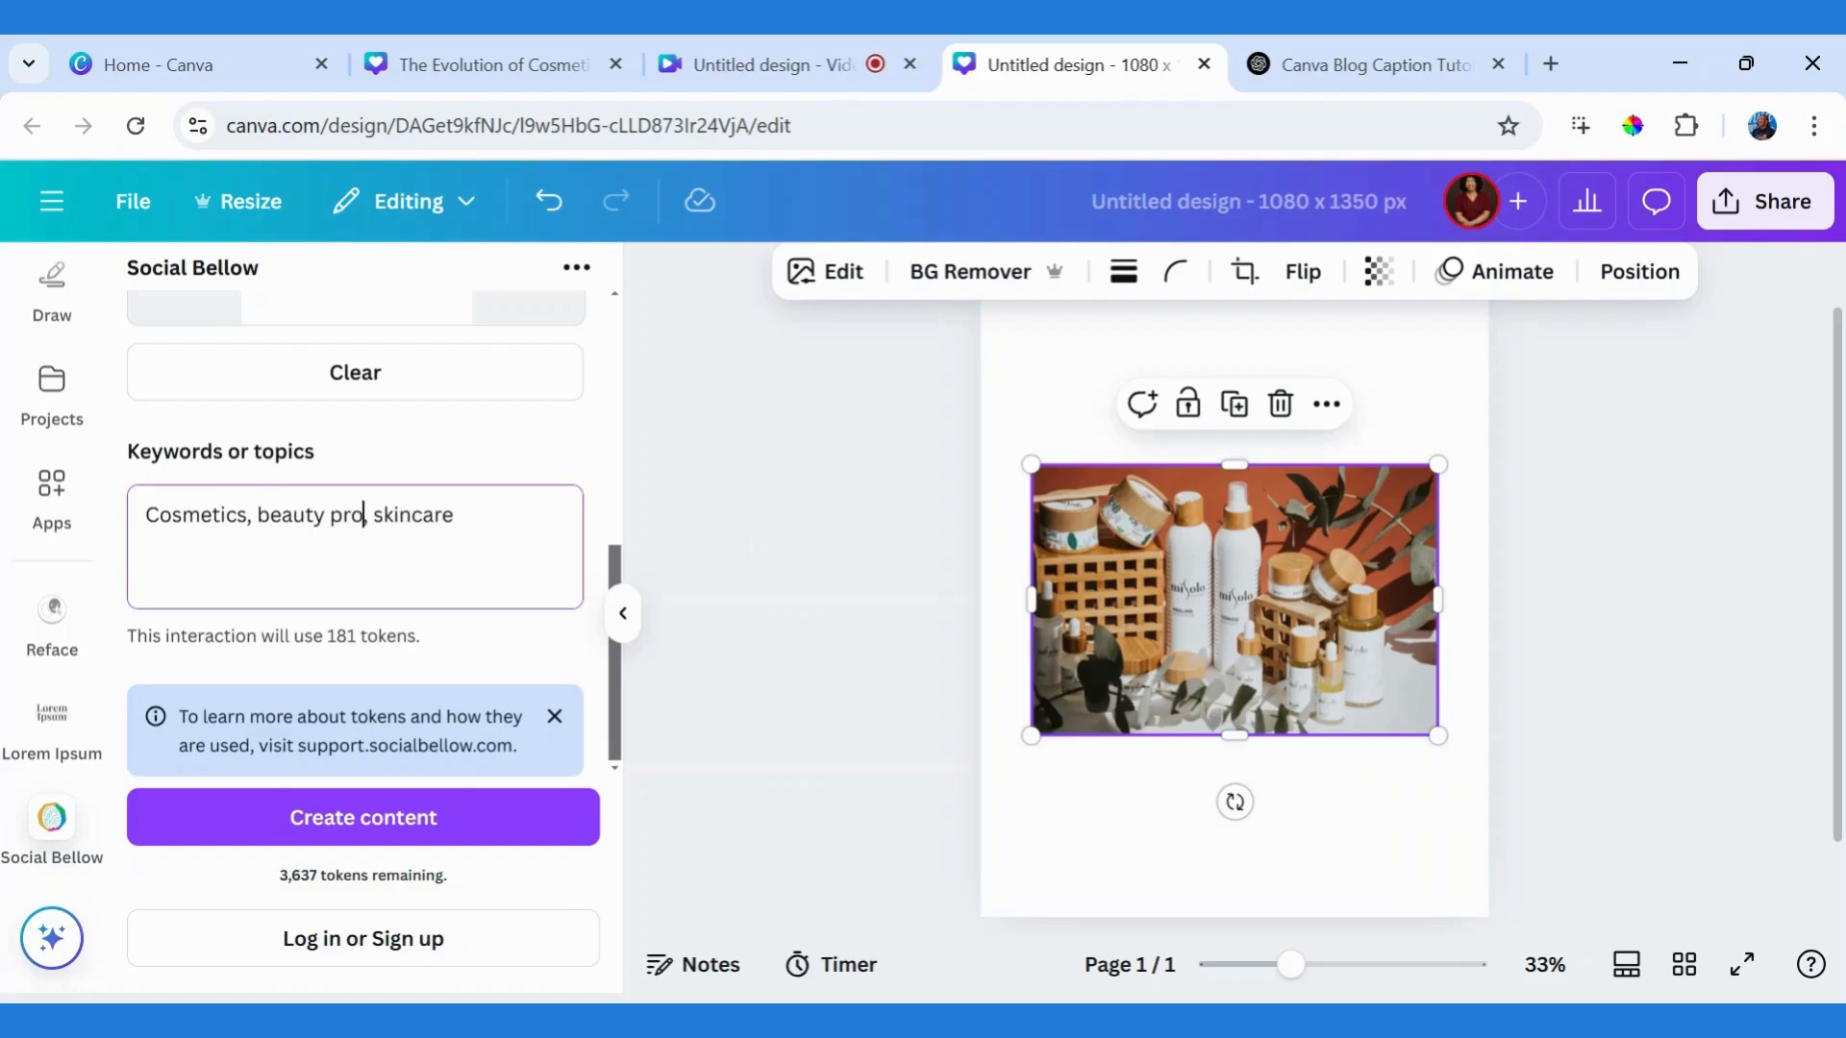
pyautogui.write('ct')
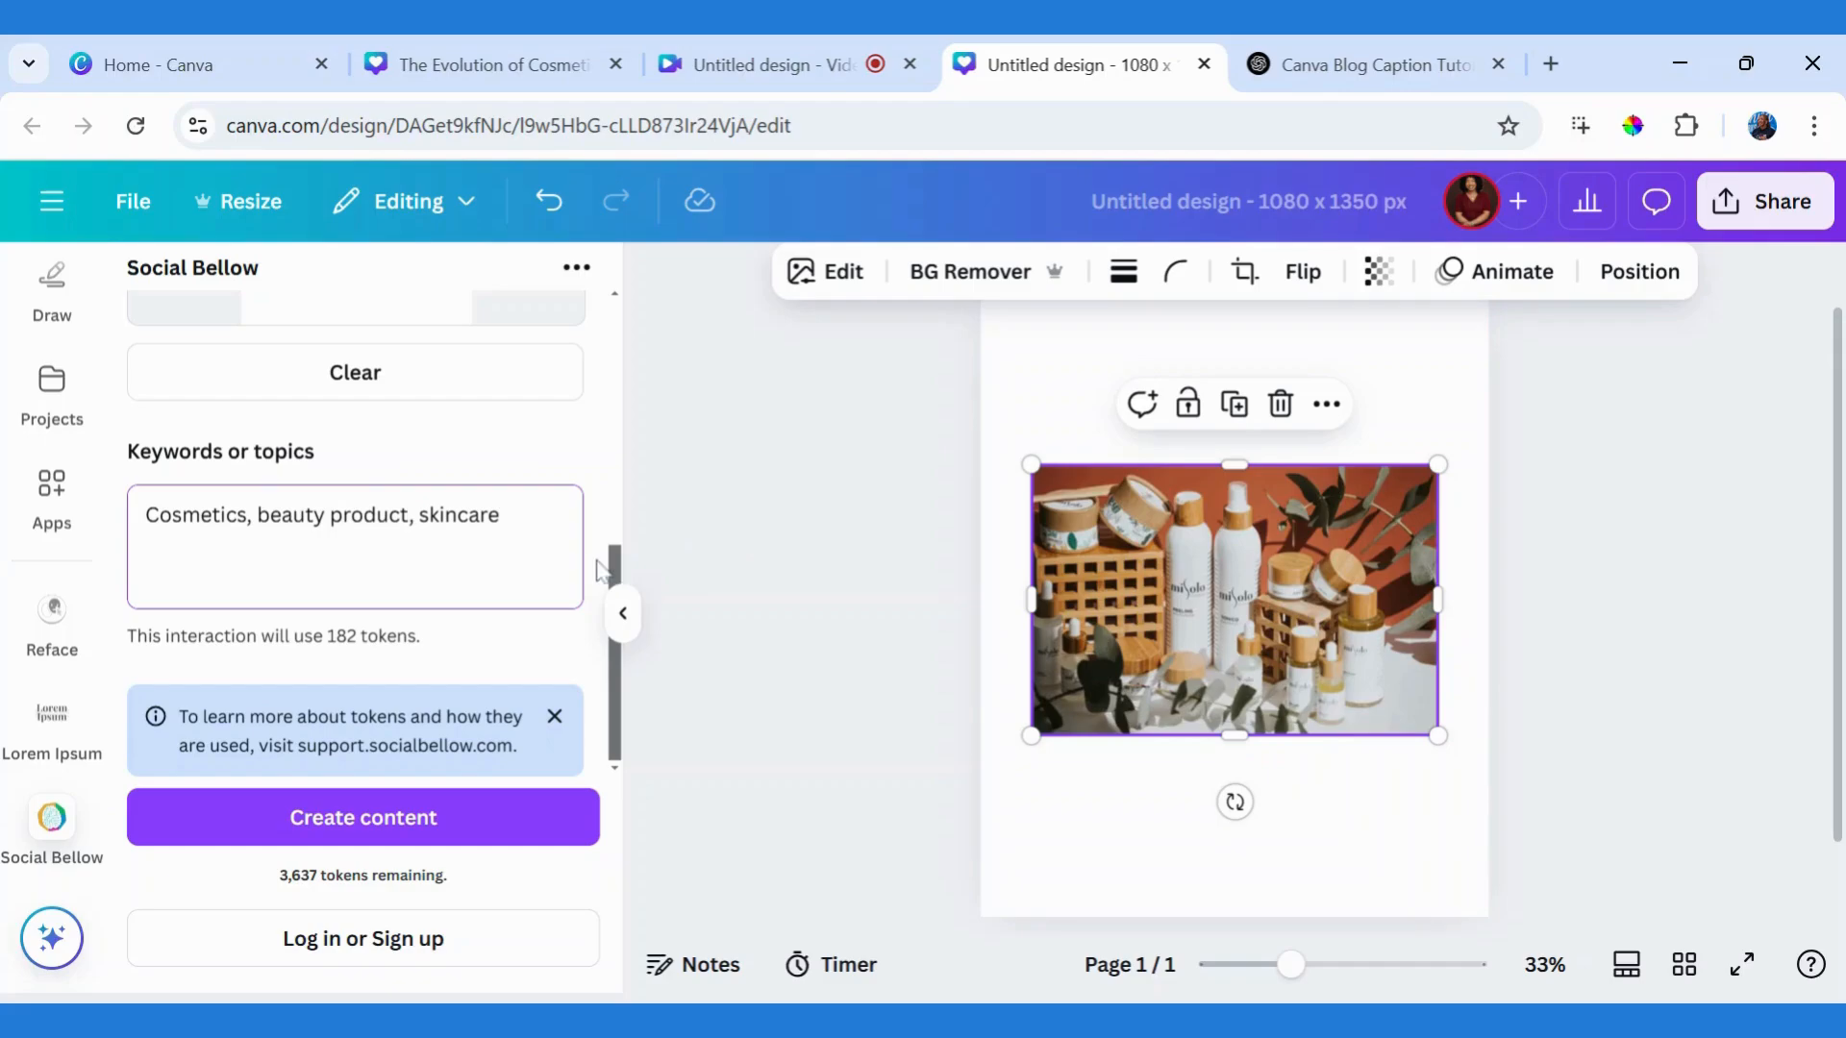
# - Check the visual reference and keywords, and generate the blog post content
pyautogui.scroll(3, 616, 577)
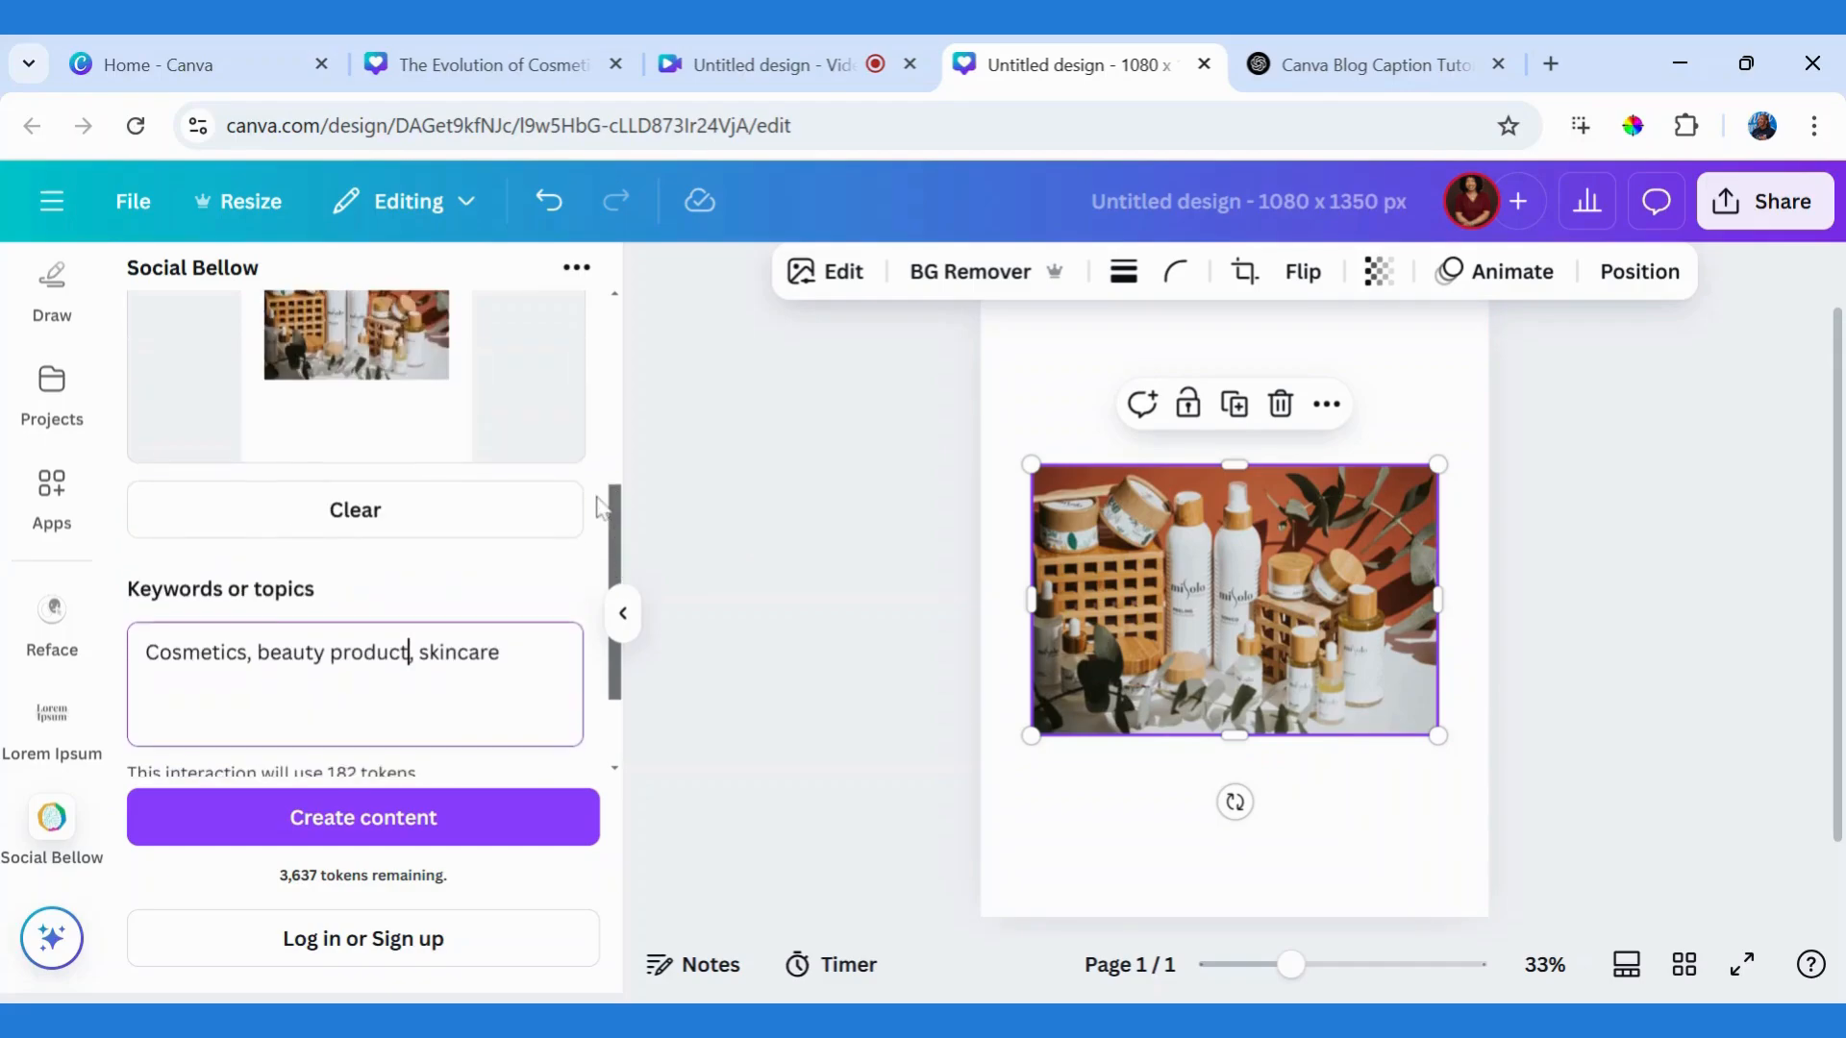
pyautogui.scroll(-3, 616, 577)
pyautogui.scroll(9, 601, 568)
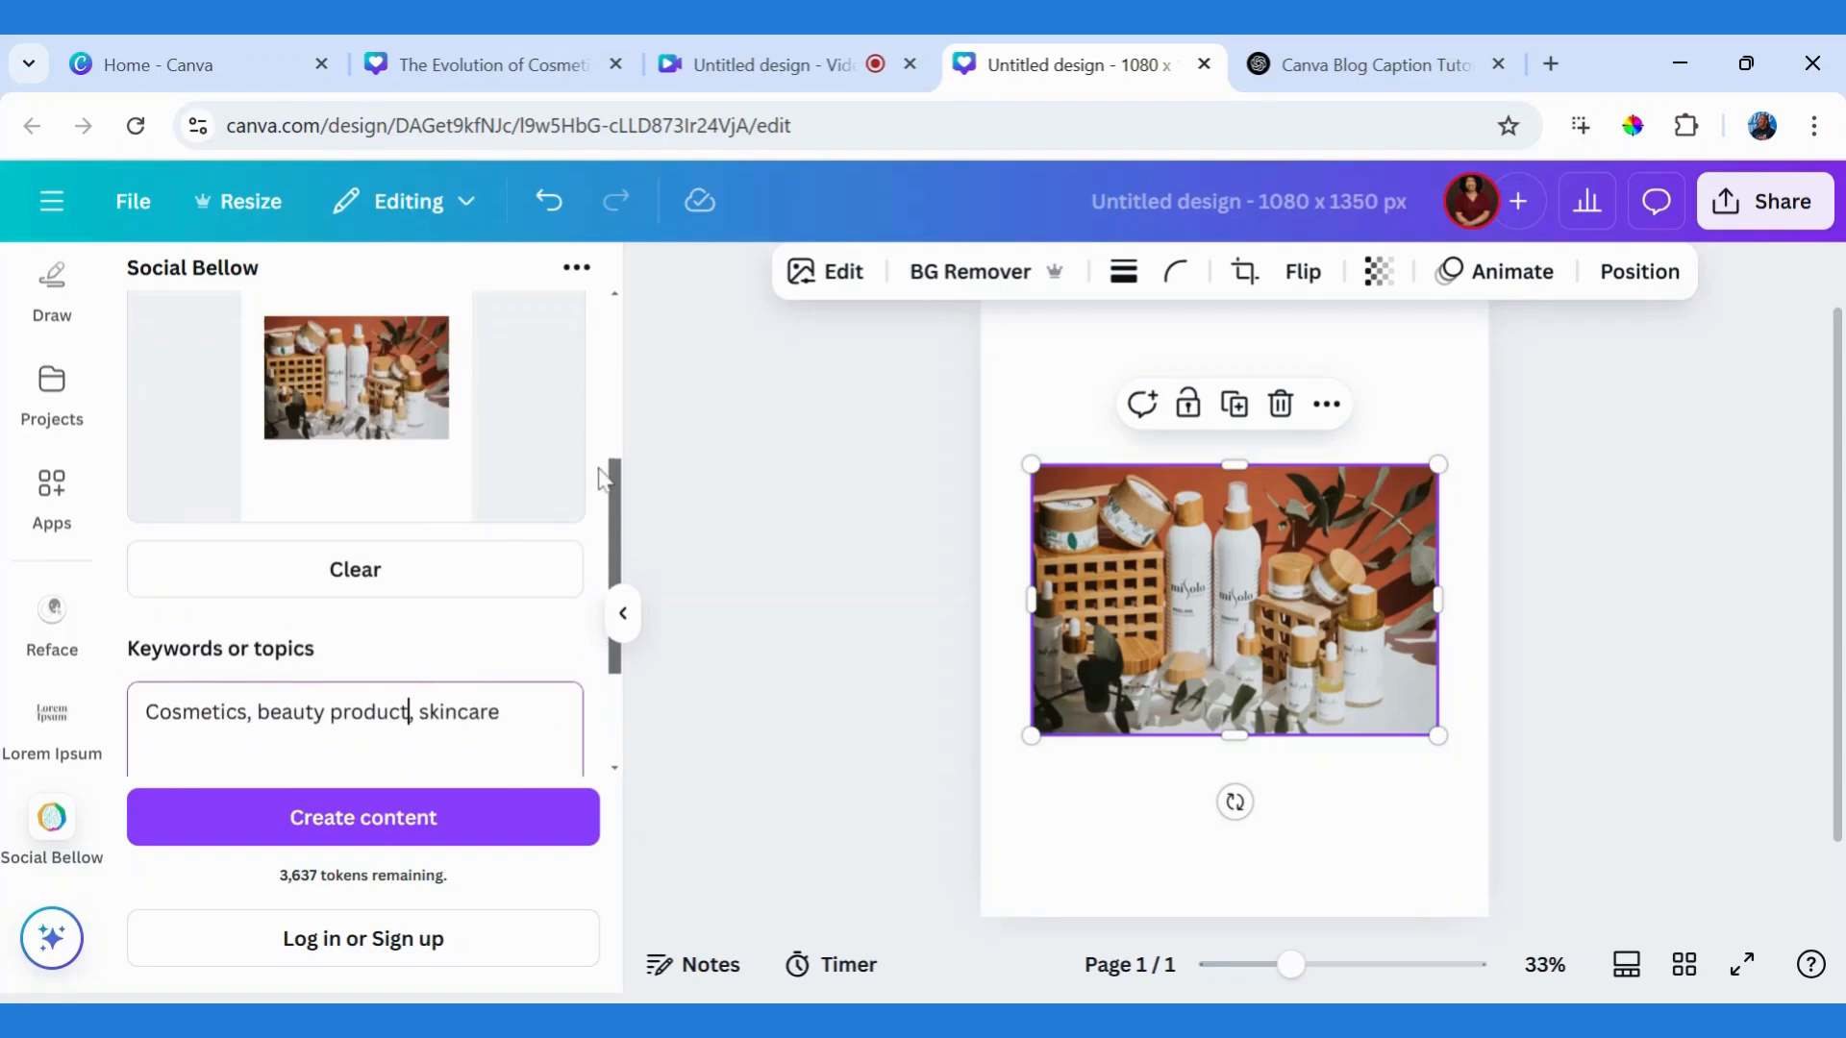
pyautogui.scroll(-9, 577, 577)
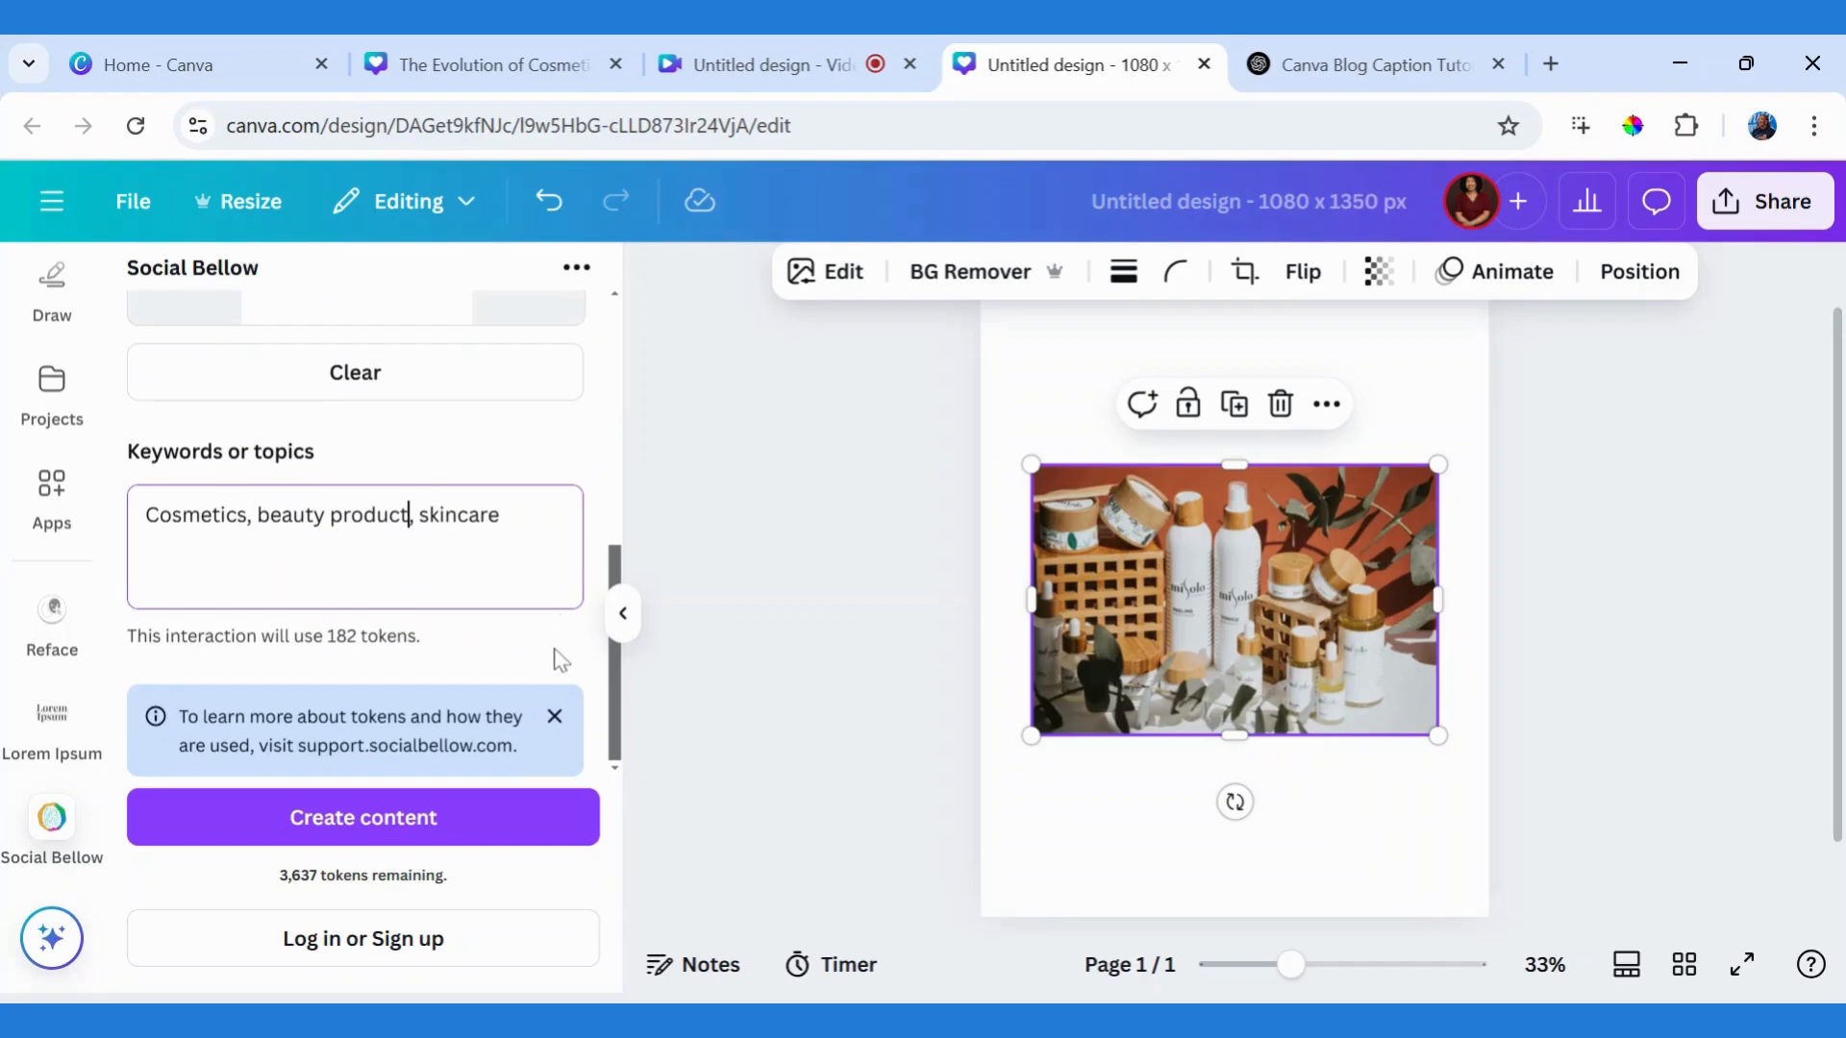
pyautogui.click(319, 822)
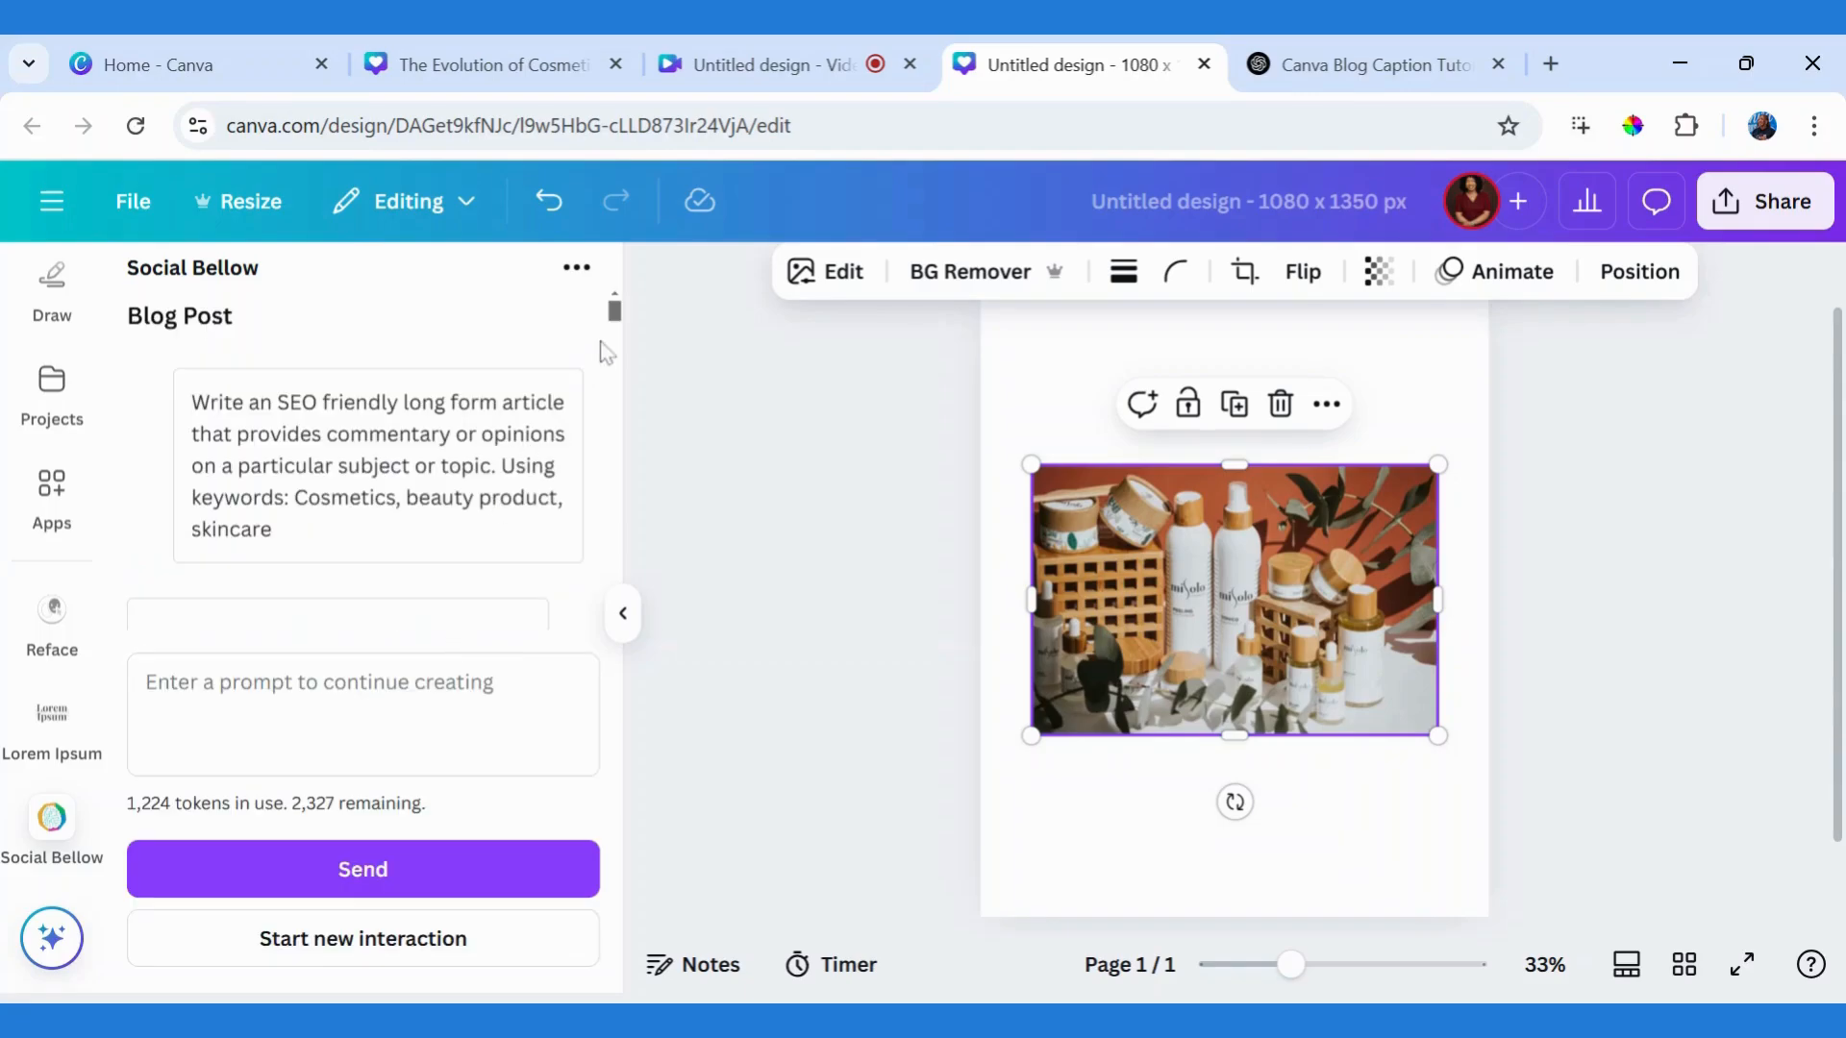
# - Read through the opening sections of the generated blog post
pyautogui.scroll(2, 618, 329)
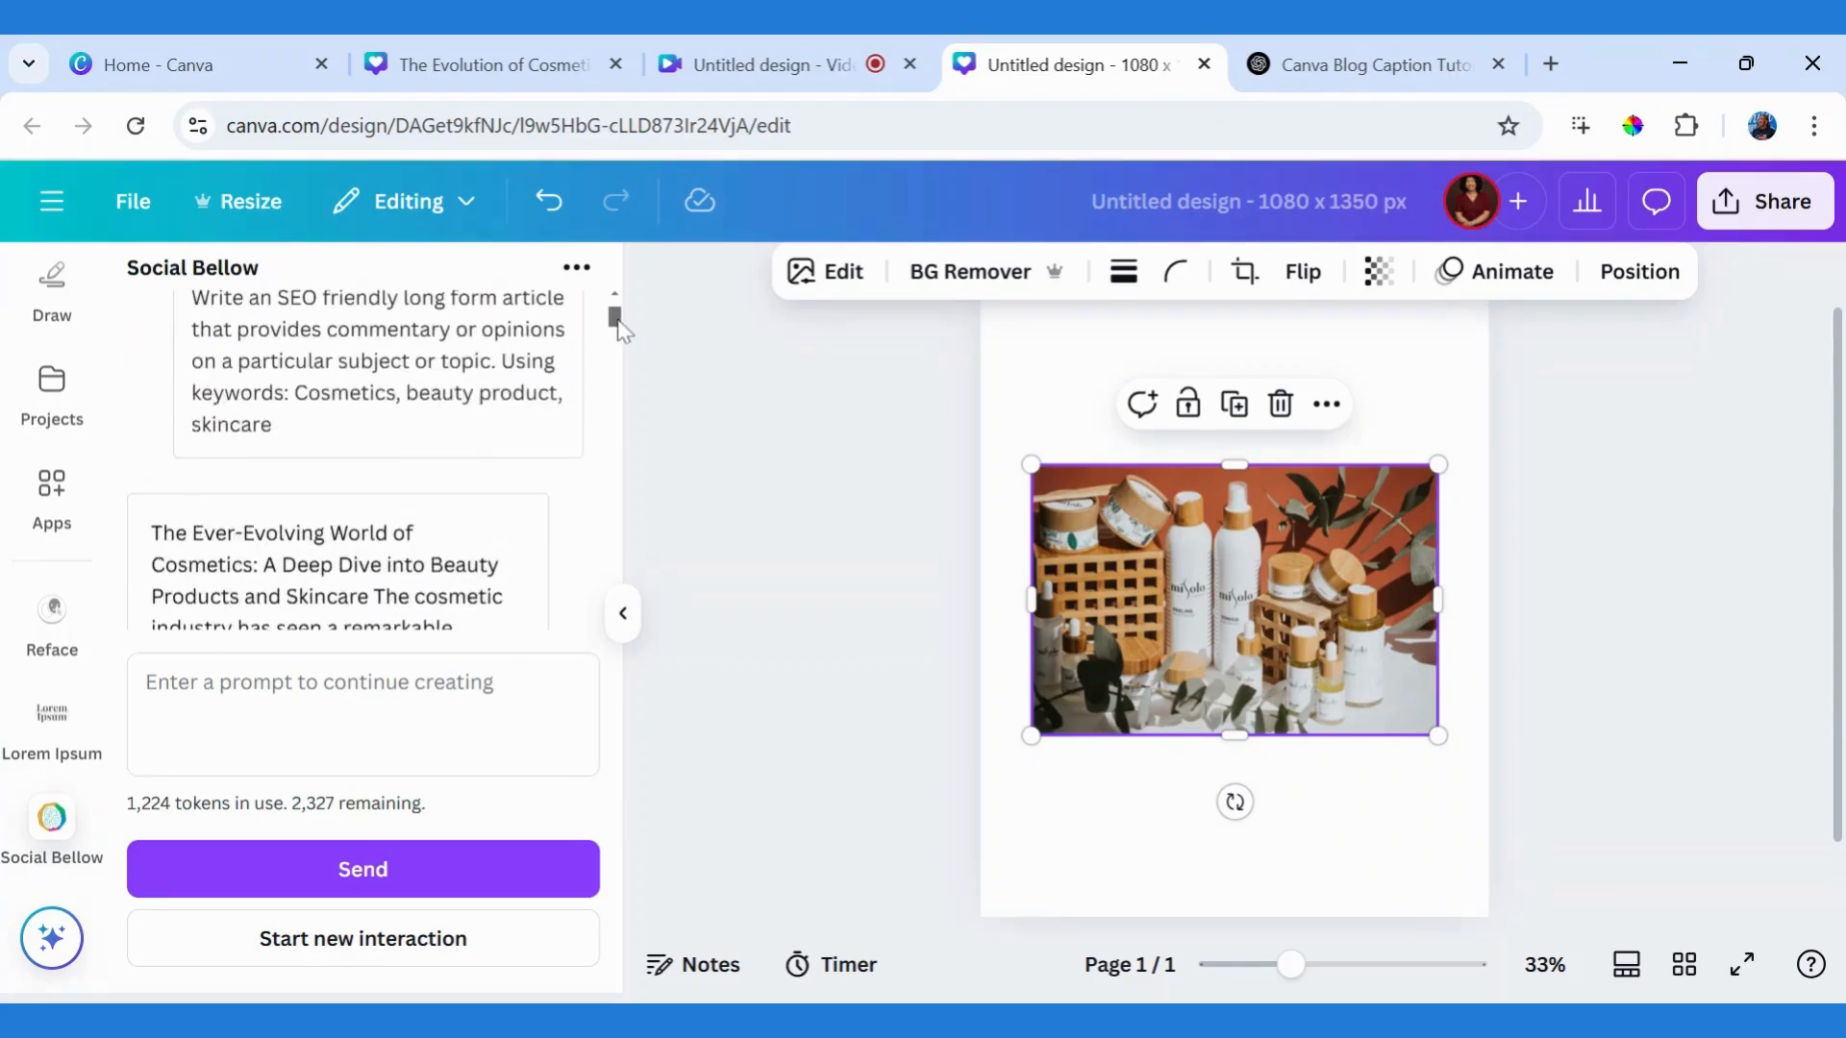
pyautogui.scroll(-2, 619, 329)
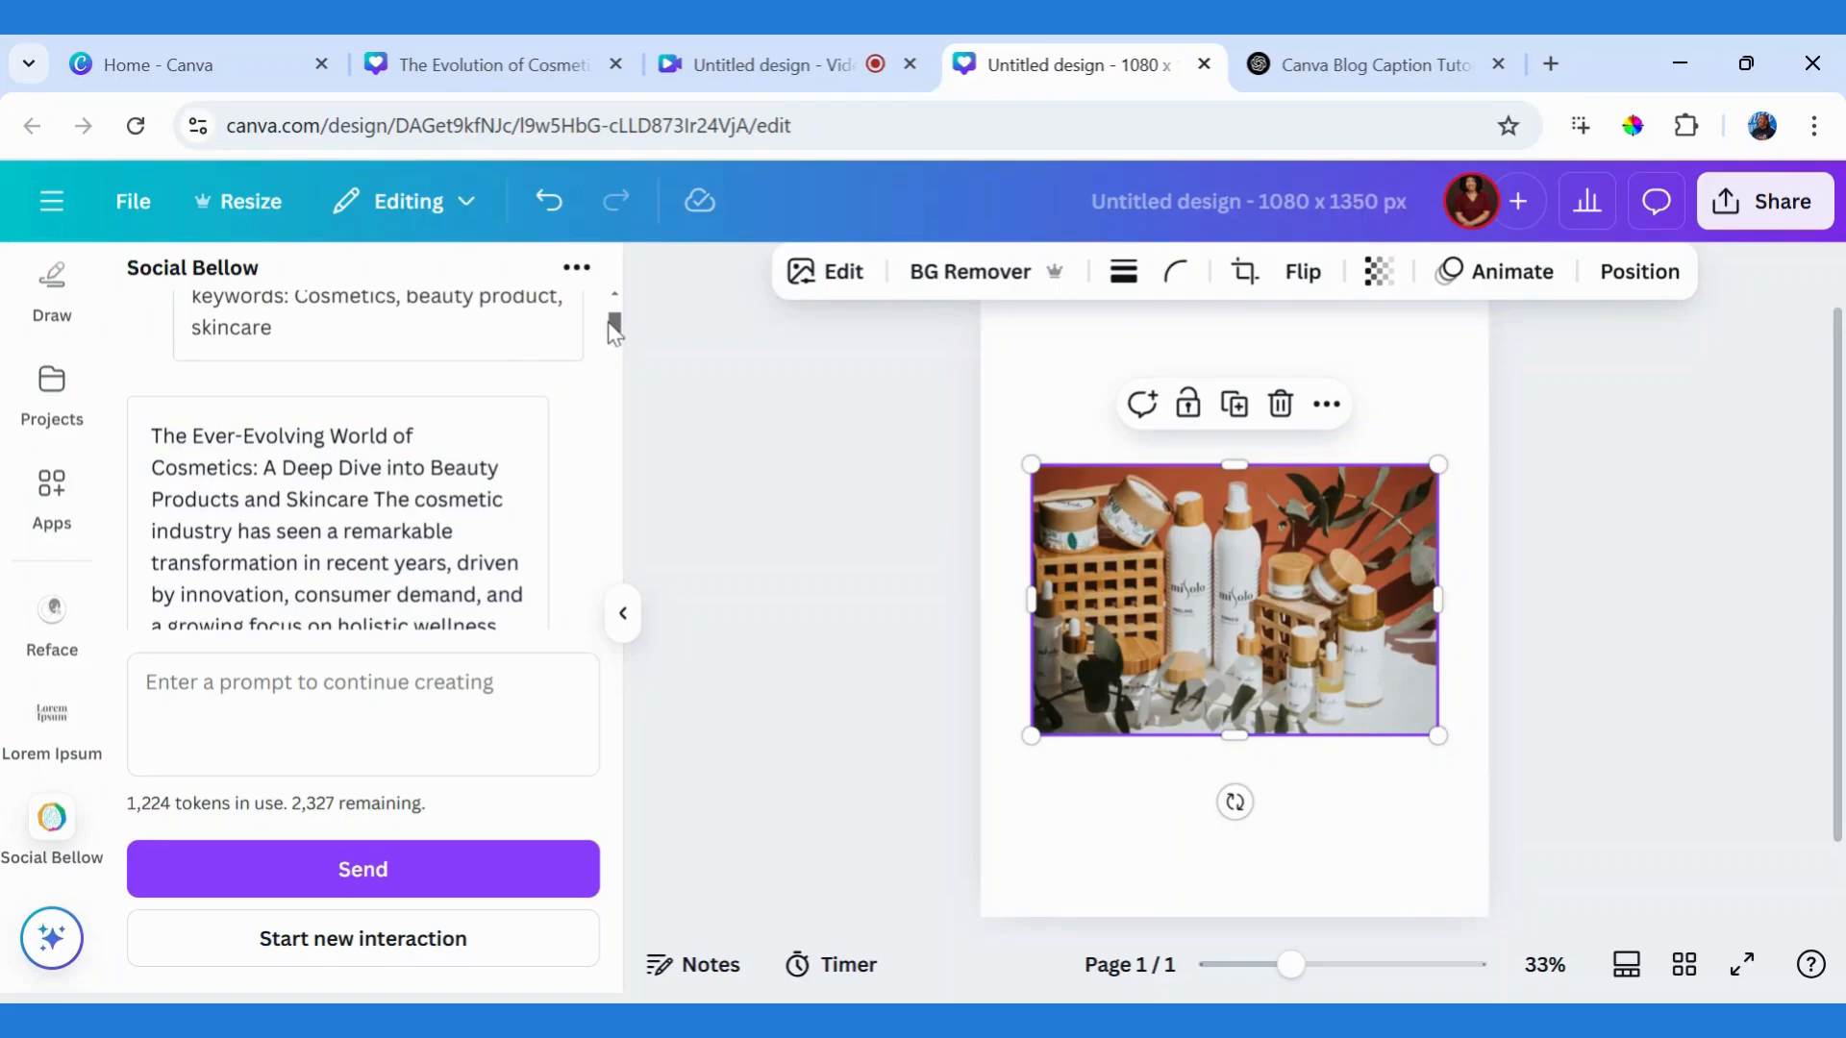
pyautogui.moveTo(614, 329); pyautogui.dragTo(554, 378)
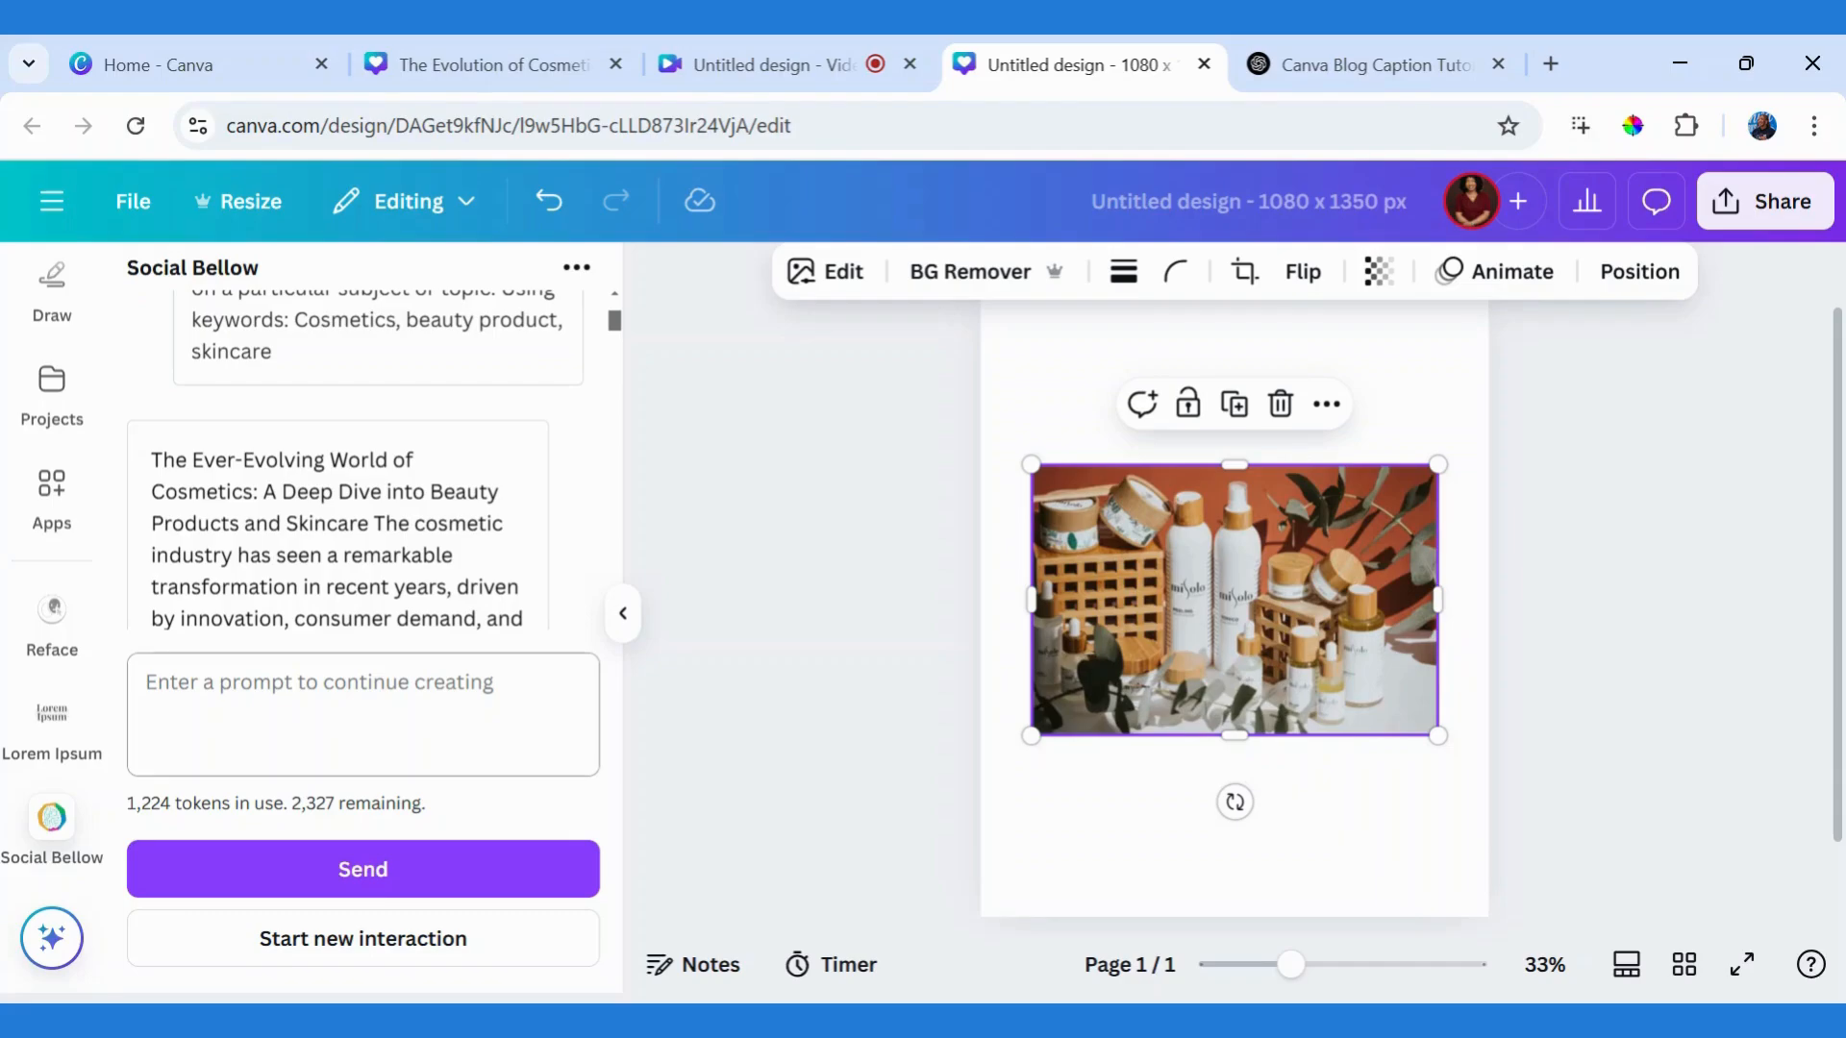
pyautogui.moveTo(613, 325); pyautogui.dragTo(613, 370)
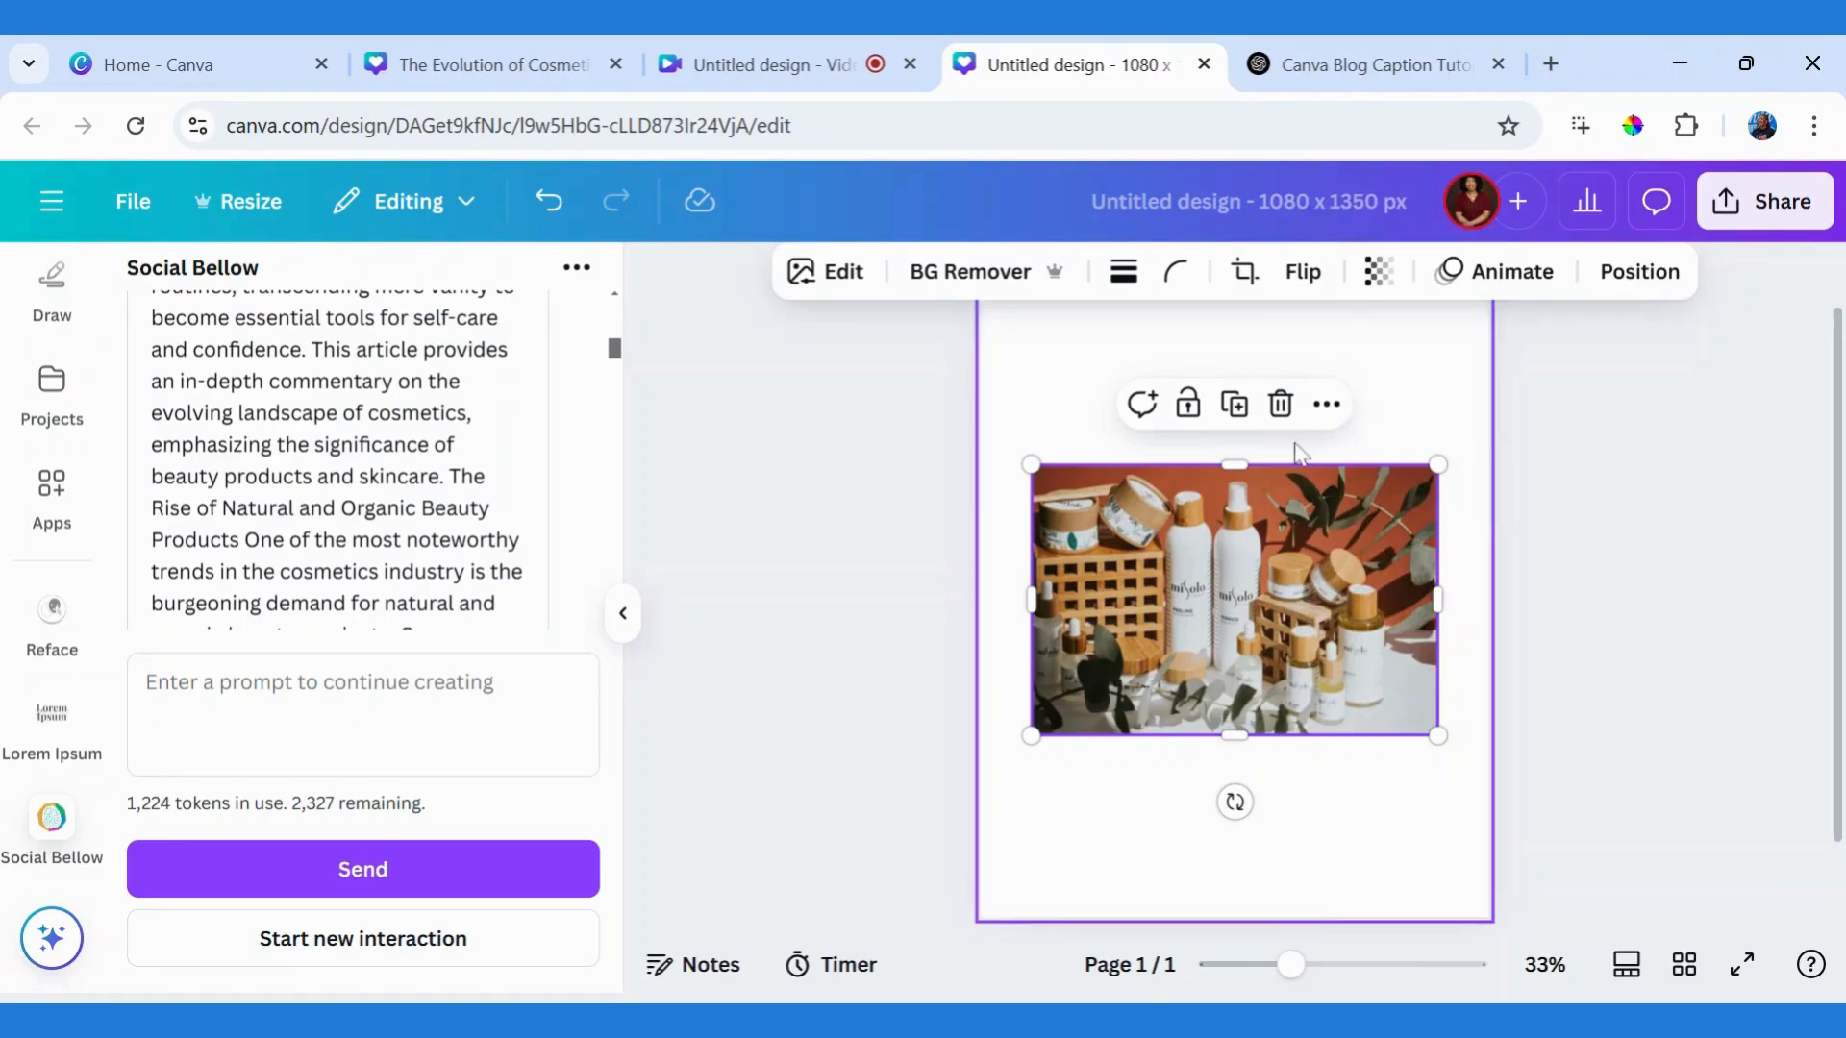
pyautogui.rightClick(1291, 559)
pyautogui.click(1128, 589)
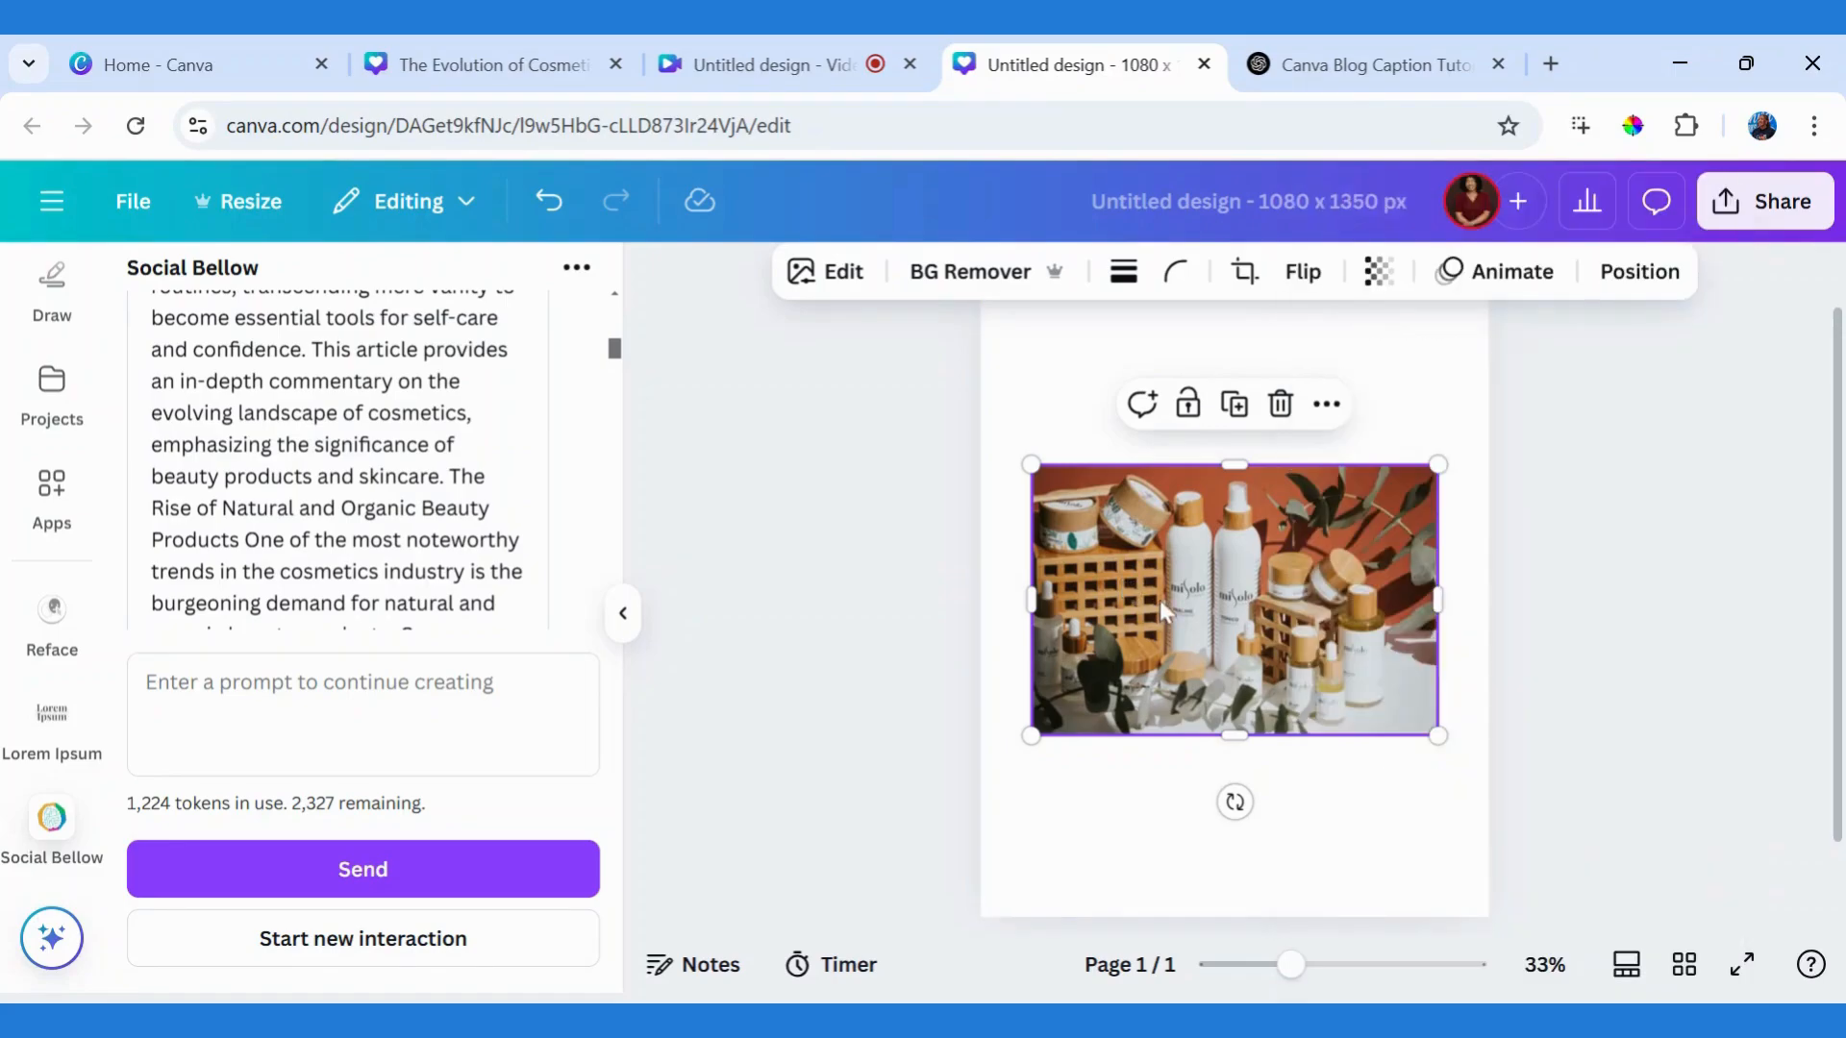
# - Move the product photo to the upper part of the page and add the generated blog text to the design
pyautogui.moveTo(1160, 600); pyautogui.dragTo(1126, 432)
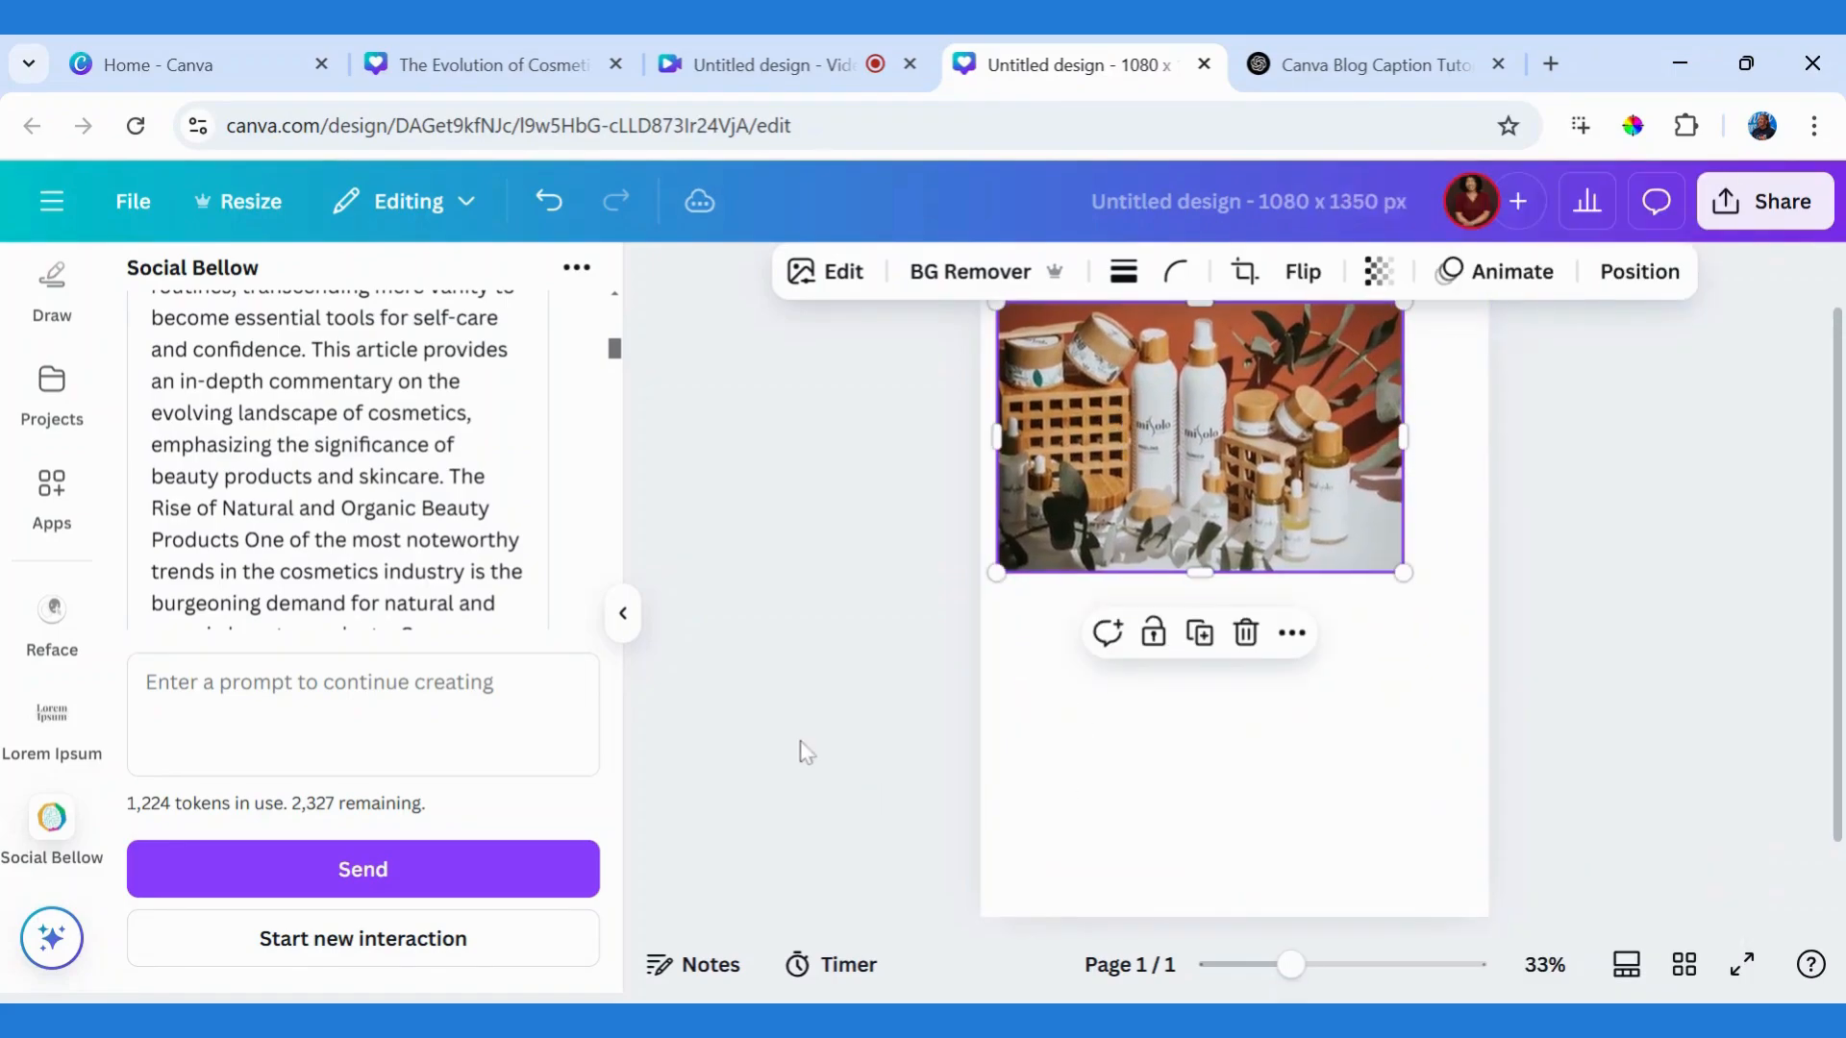
pyautogui.click(373, 527)
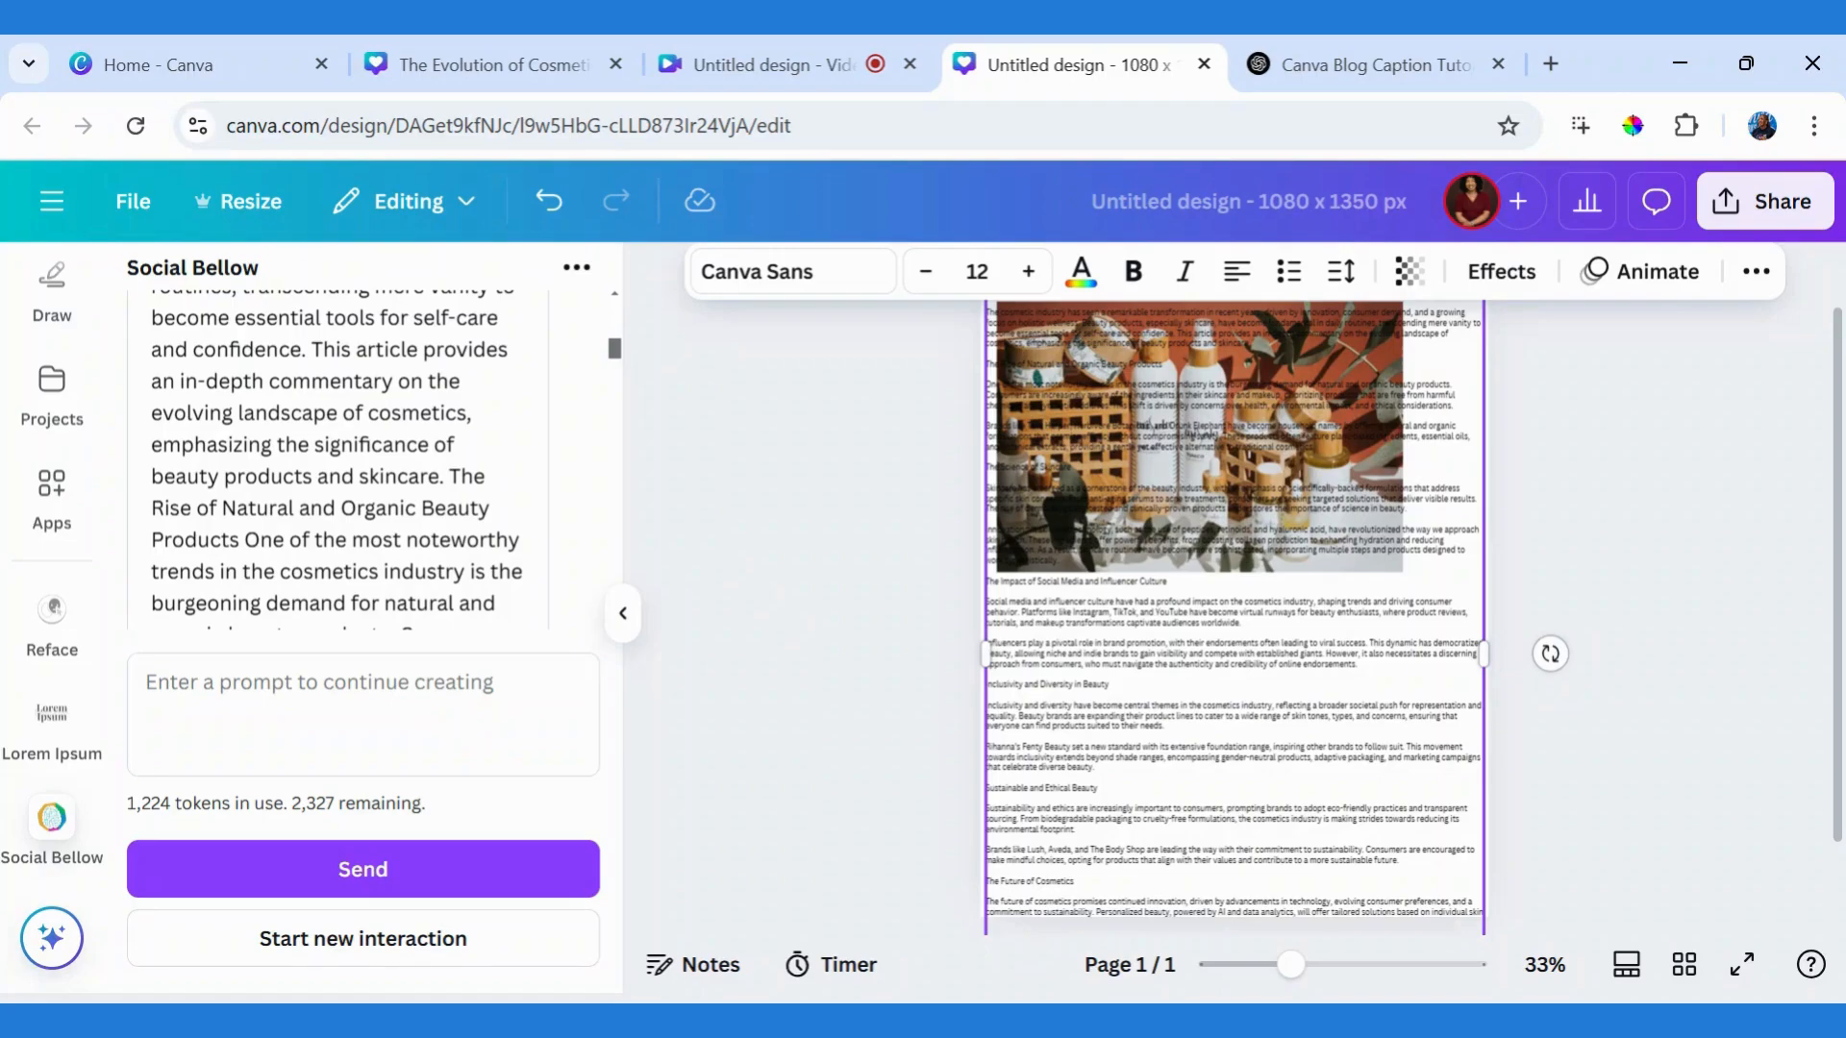
# - Delete the inserted blog text box from the page, keeping only the product photo
pyautogui.doubleClick(1276, 740)
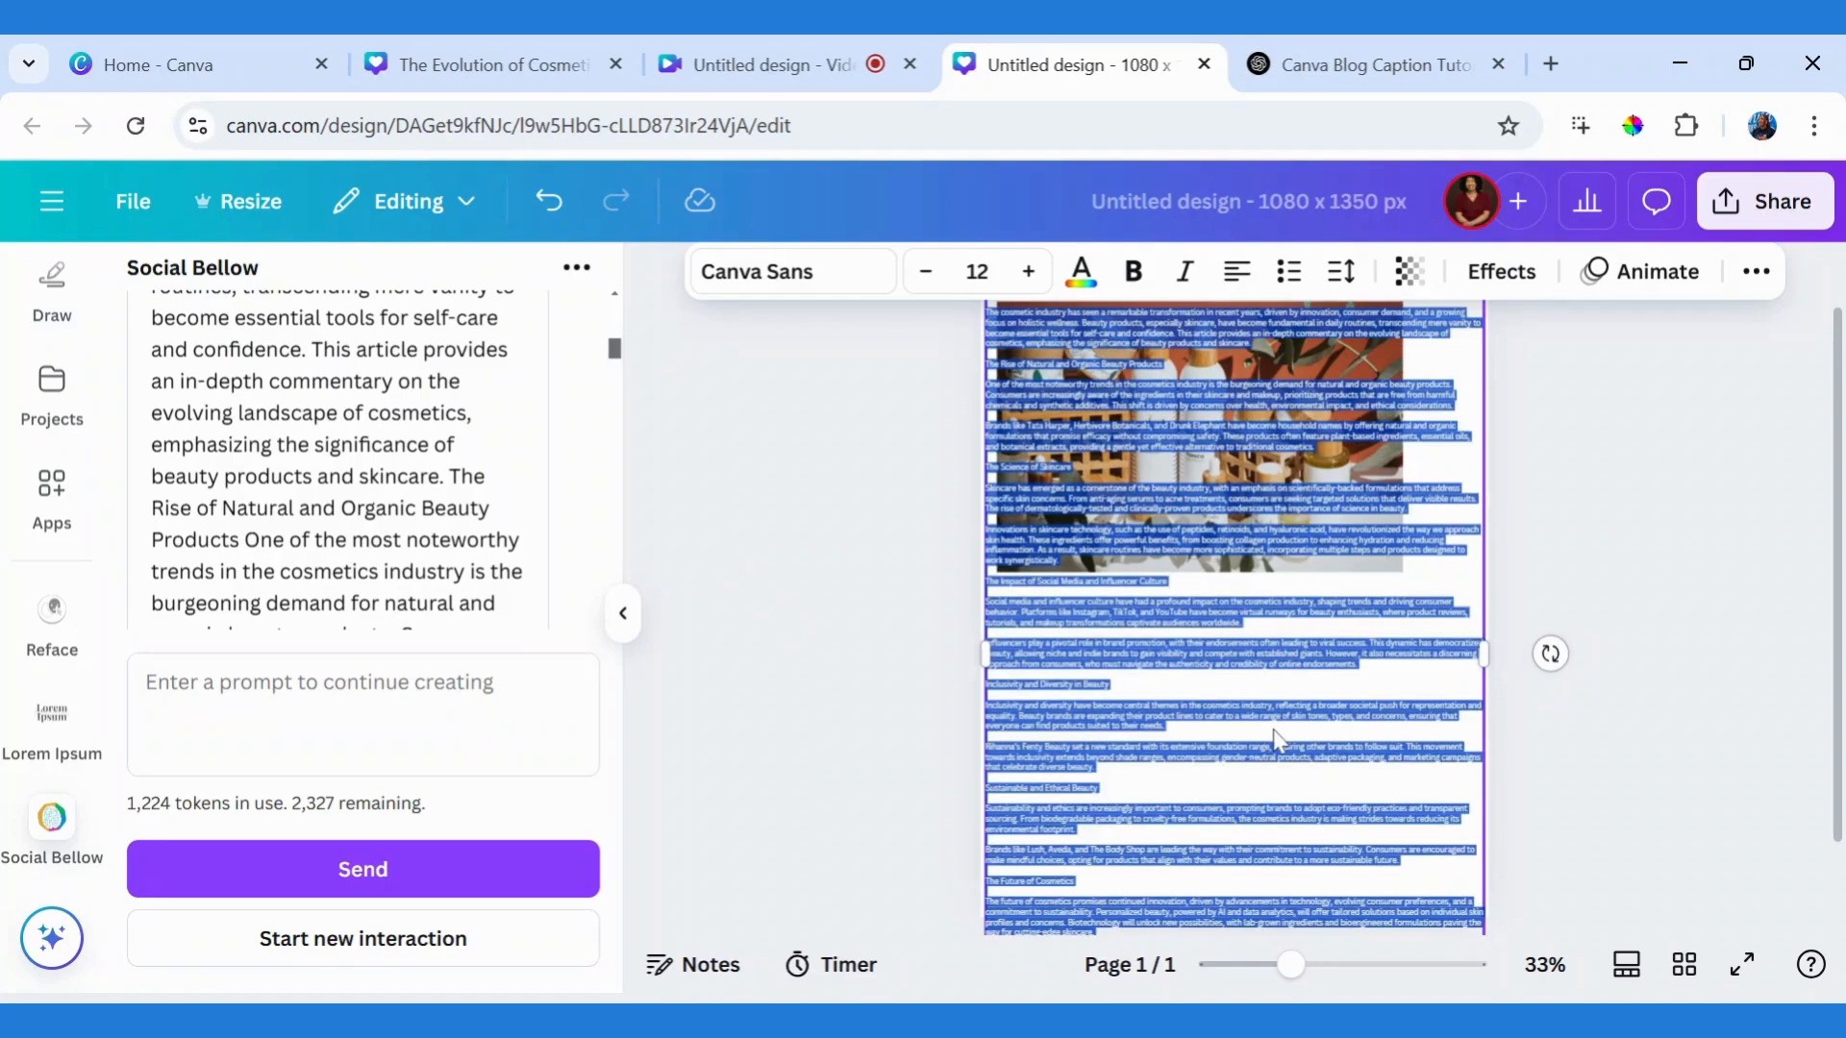
pyautogui.press('Escape')
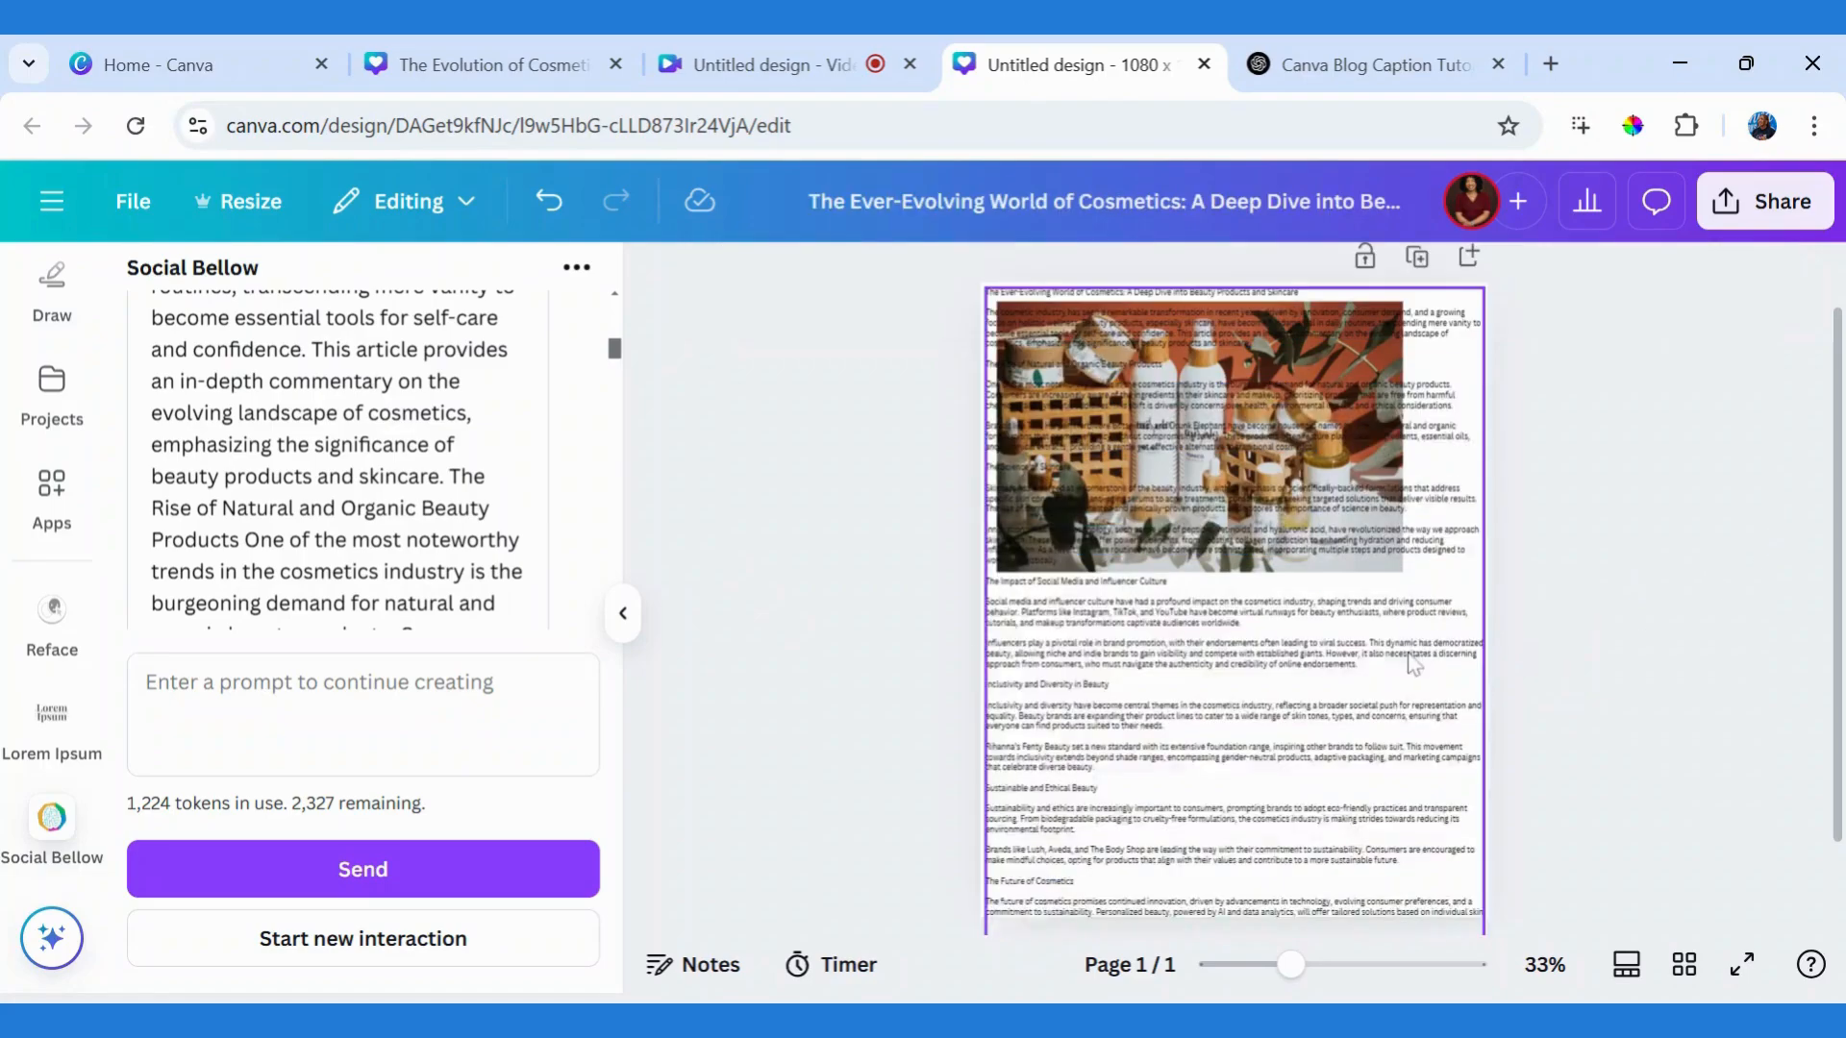
pyautogui.press('Delete')
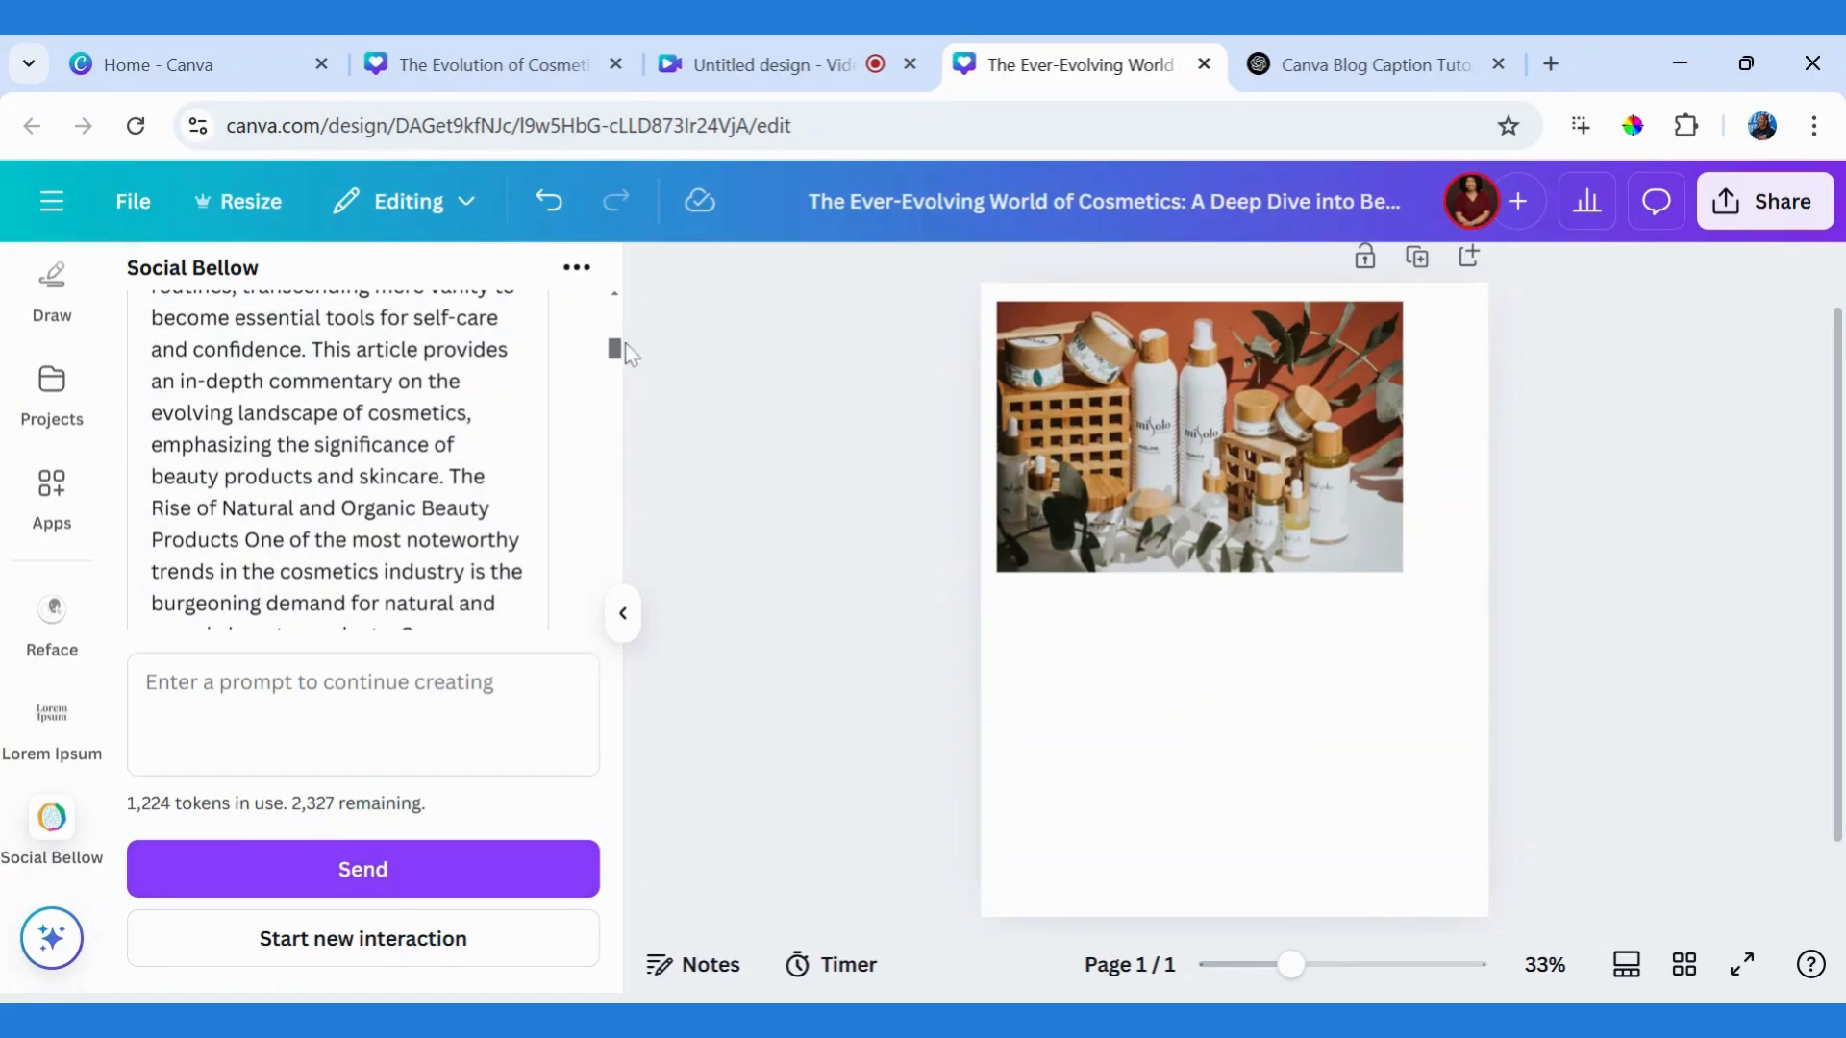
# - Start a new Social Bellow interaction and choose Social media post as the content type
pyautogui.moveTo(620, 350); pyautogui.dragTo(600, 449)
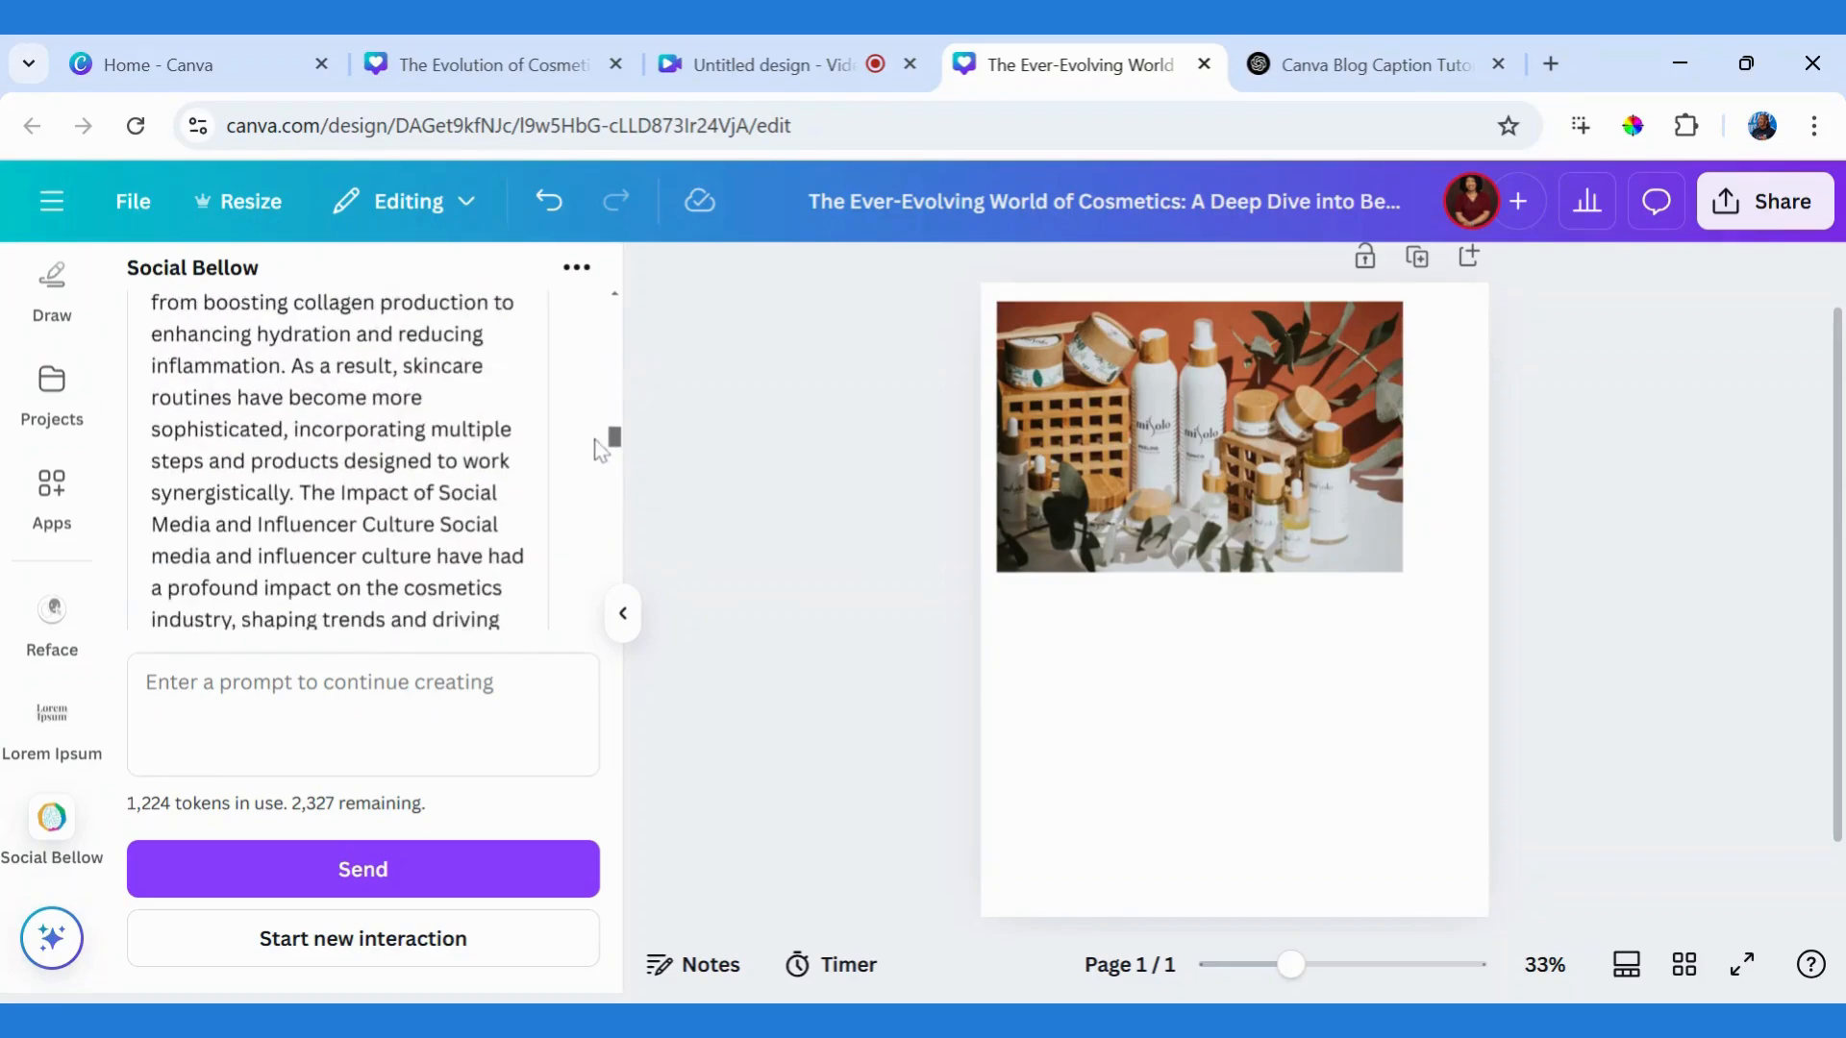
pyautogui.scroll(-1, 600, 449)
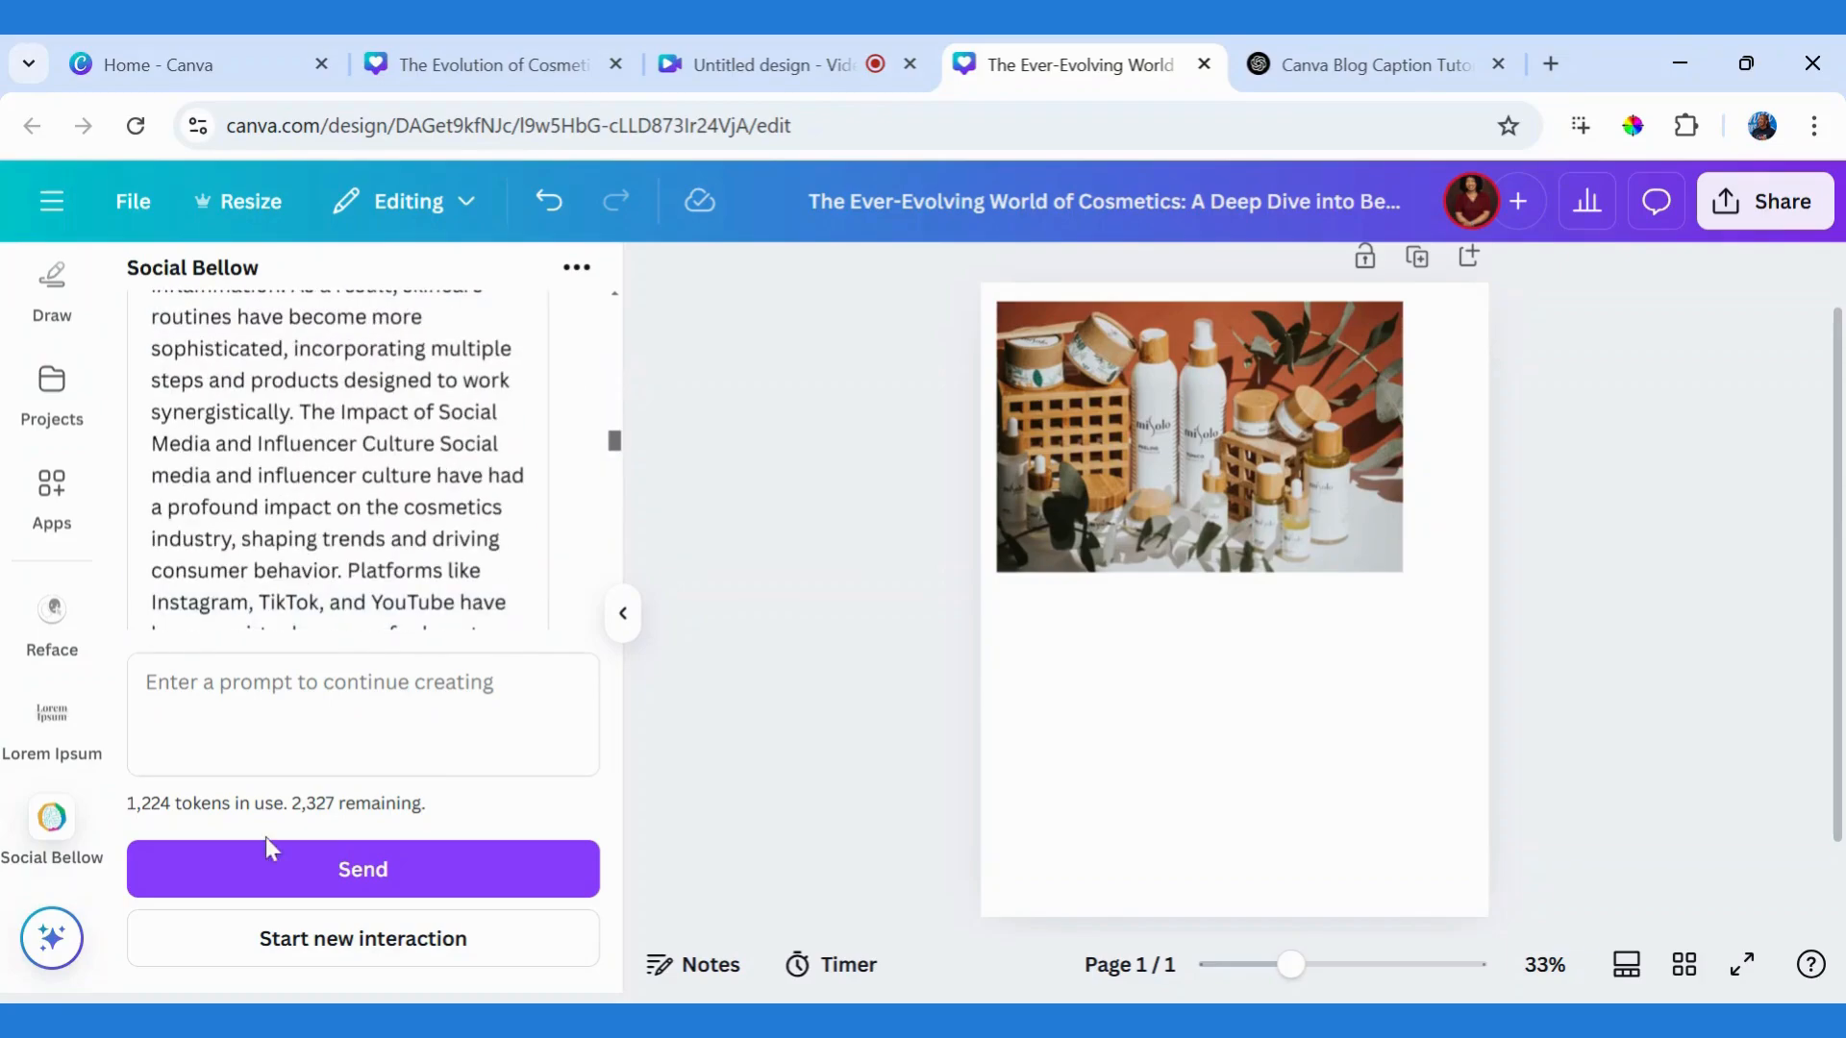
pyautogui.click(289, 952)
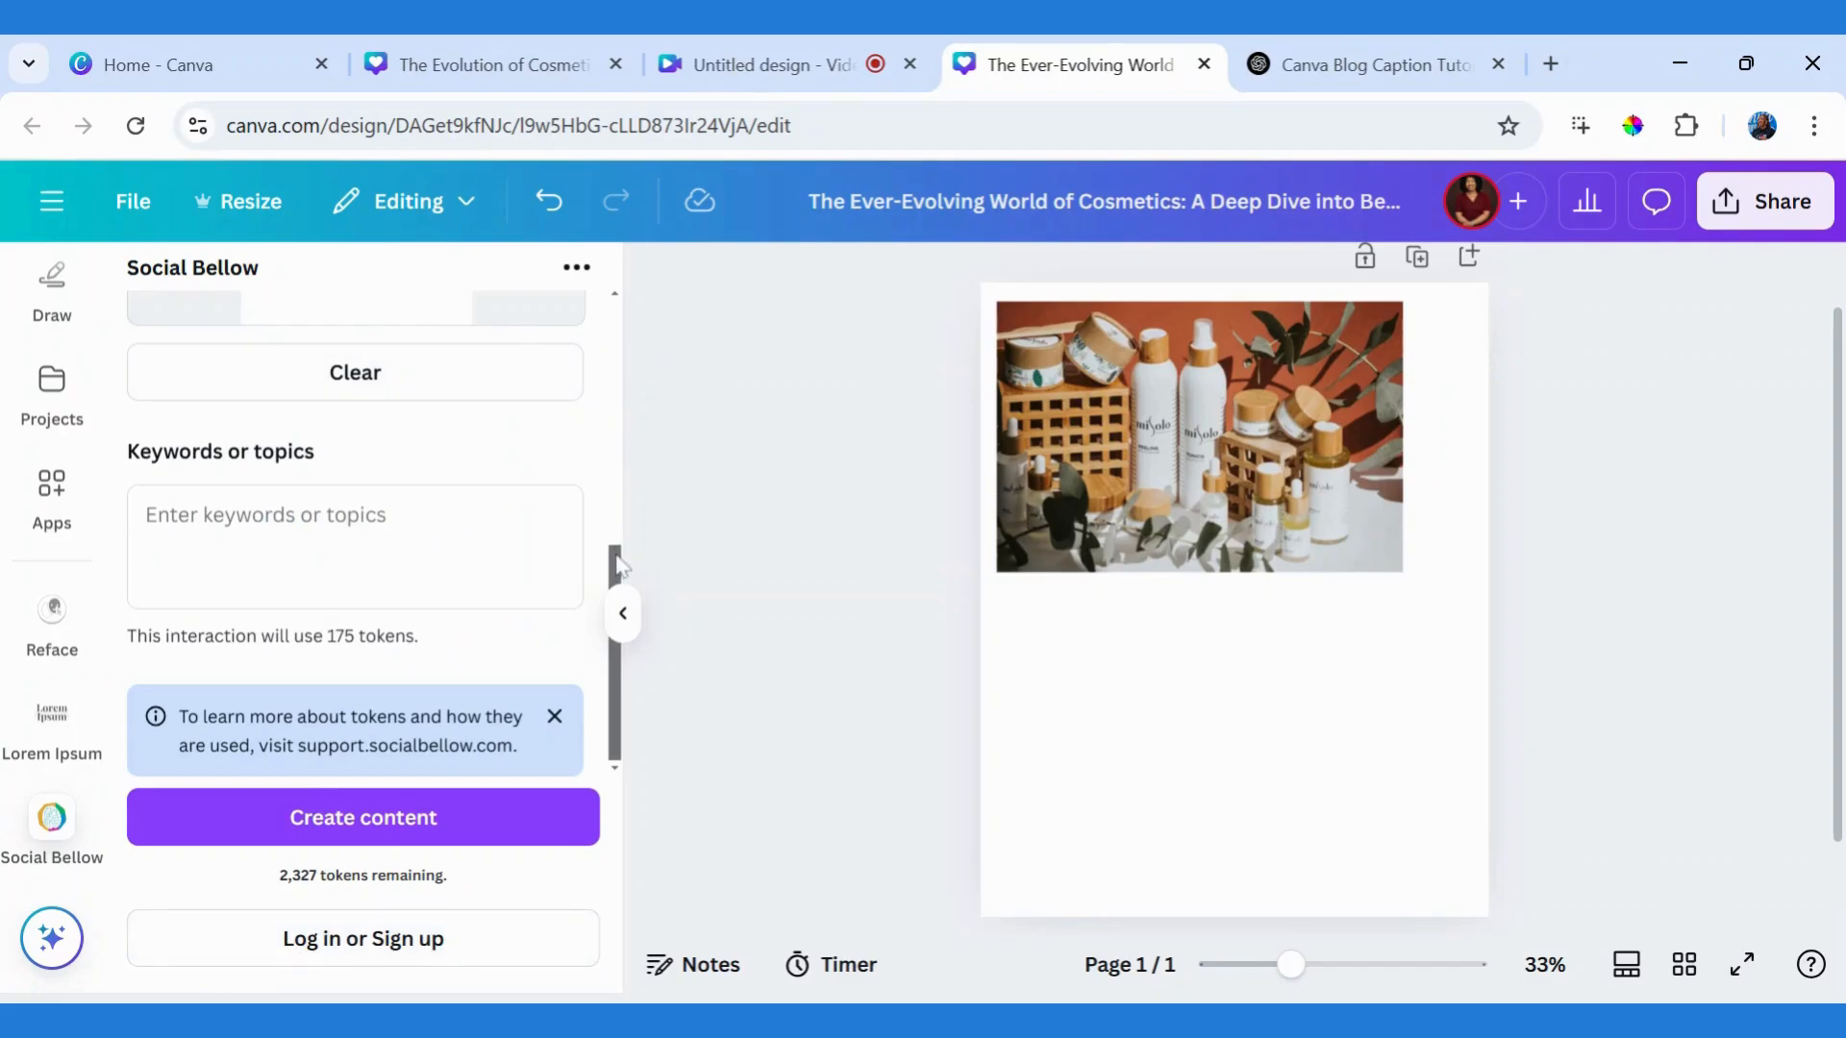
pyautogui.moveTo(620, 567); pyautogui.dragTo(622, 293)
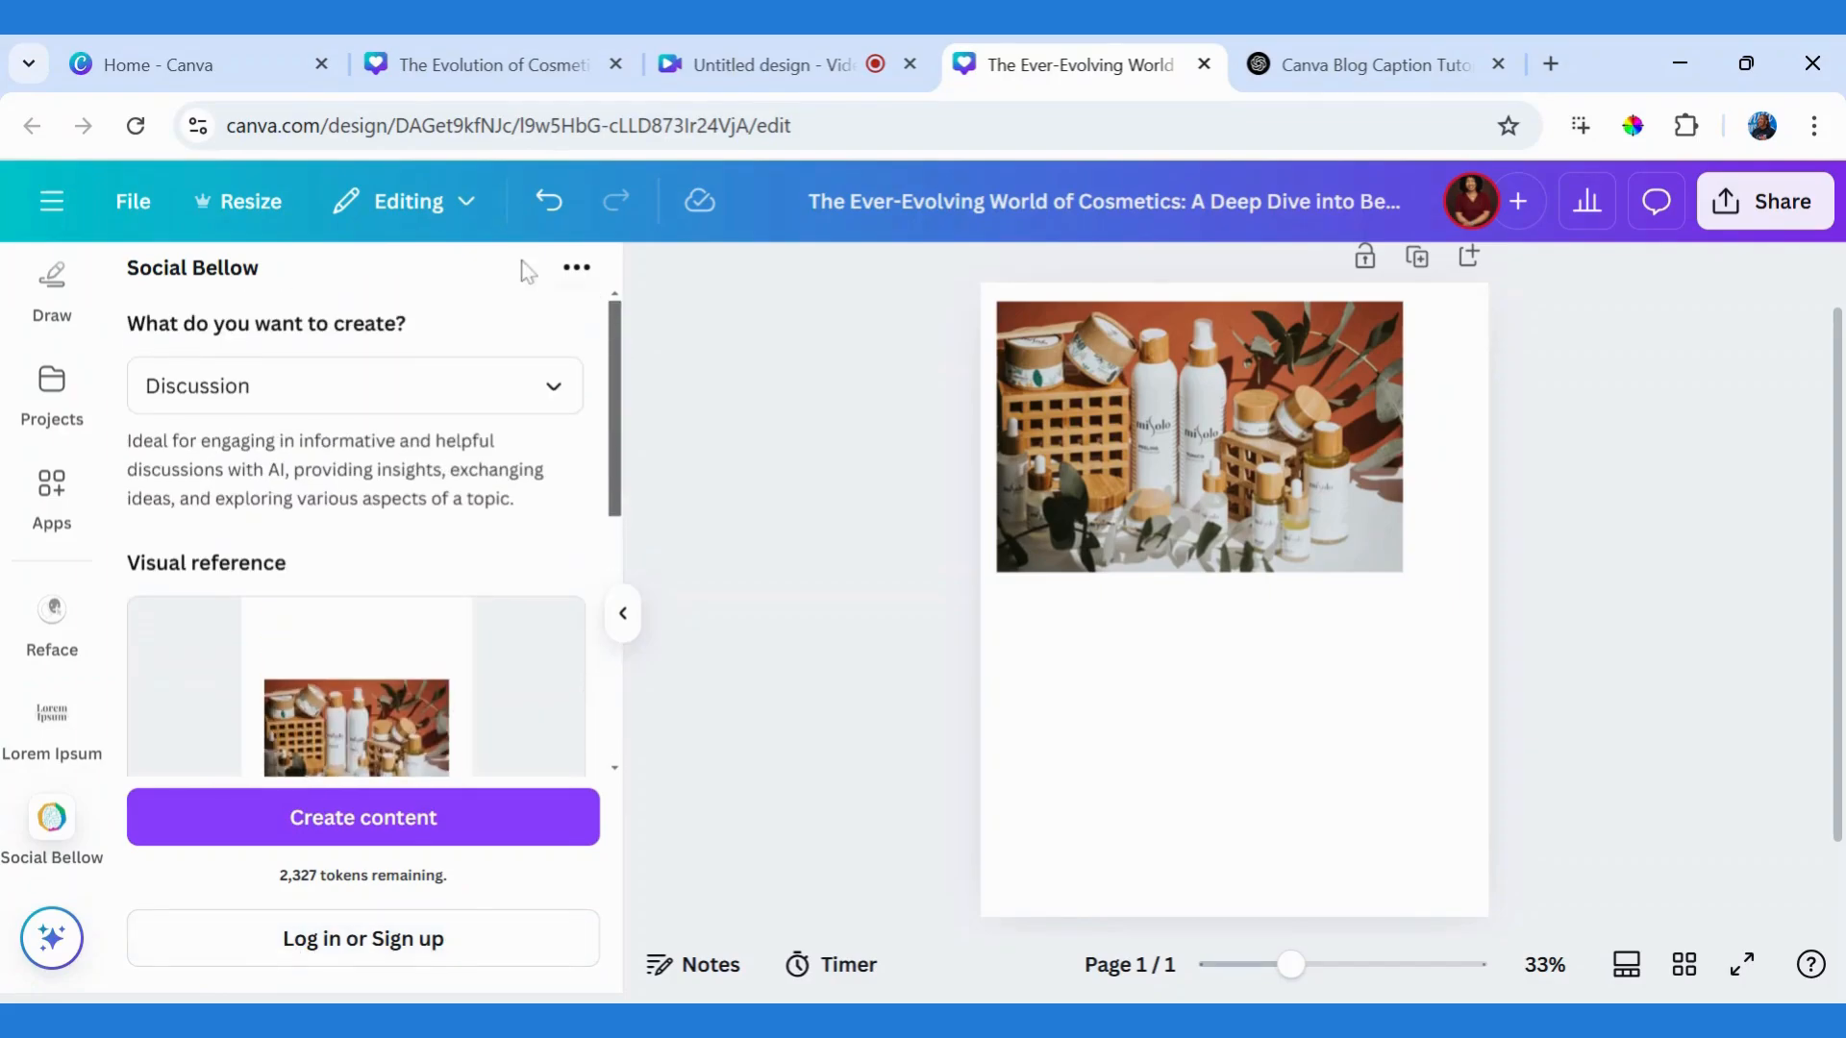
pyautogui.click(433, 383)
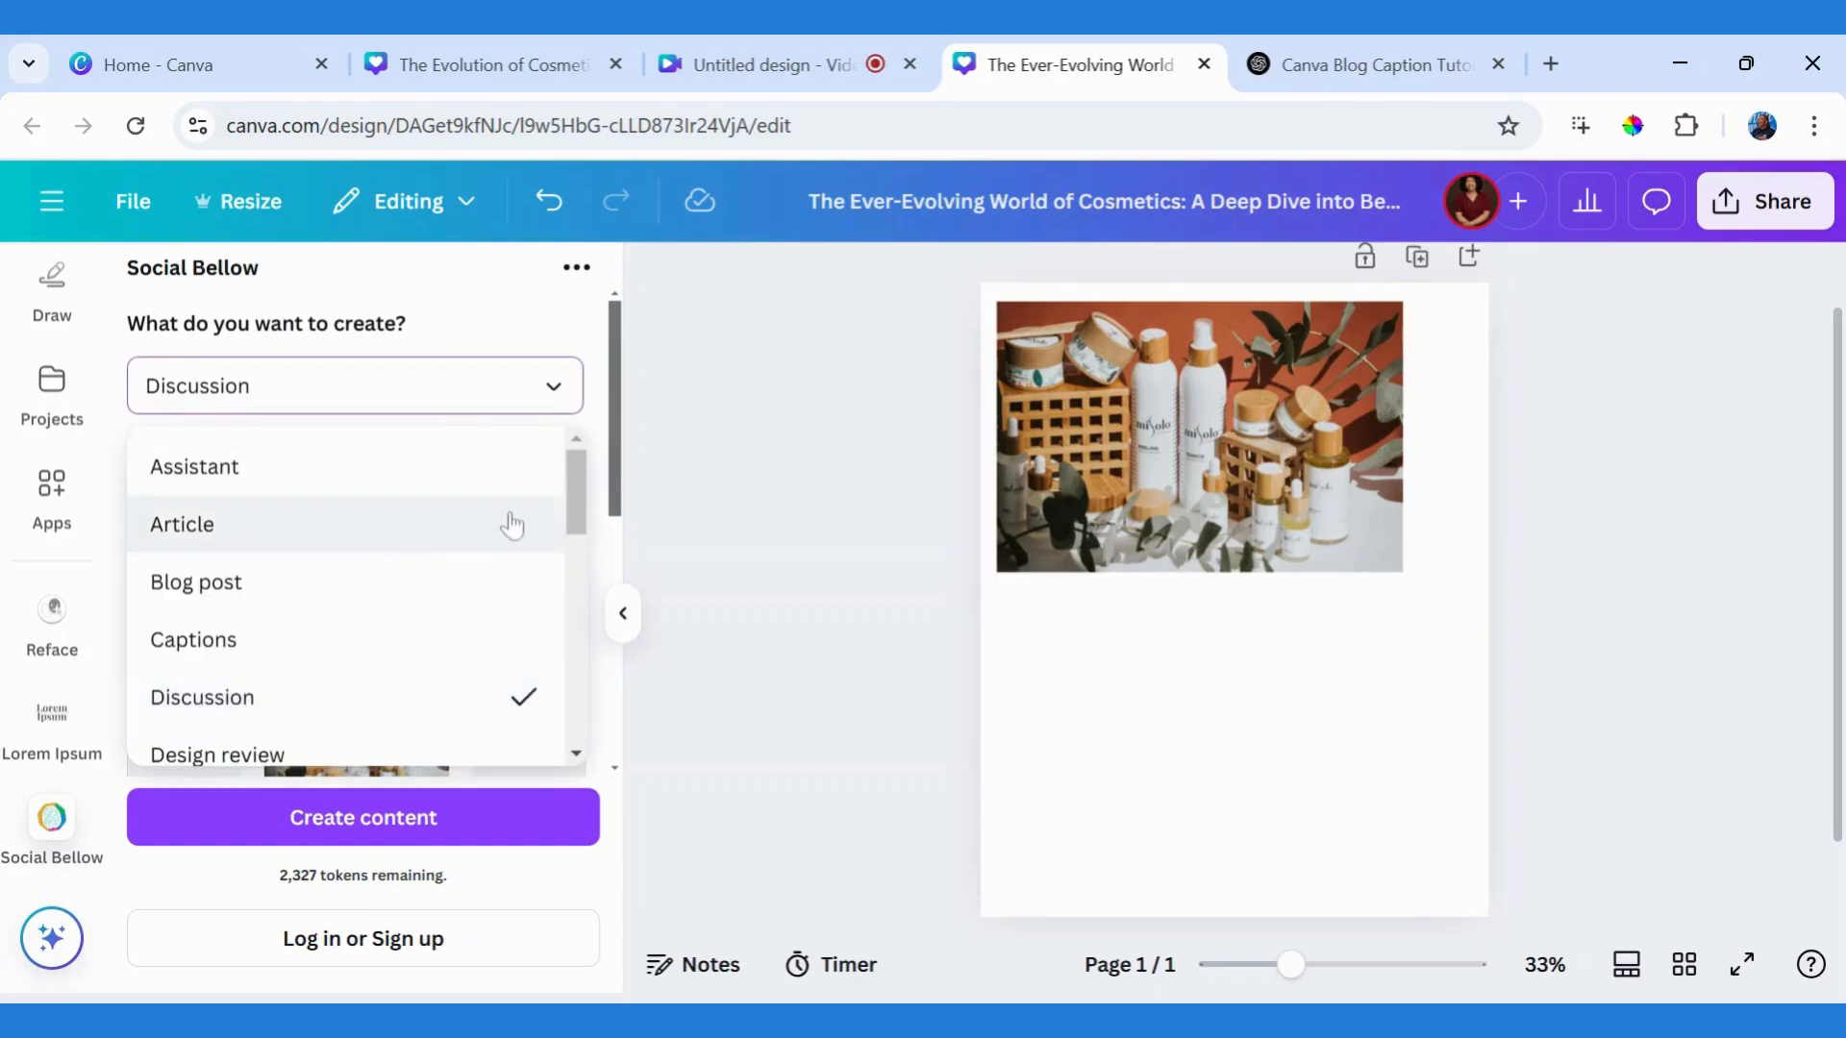
pyautogui.moveTo(566, 484); pyautogui.dragTo(548, 721)
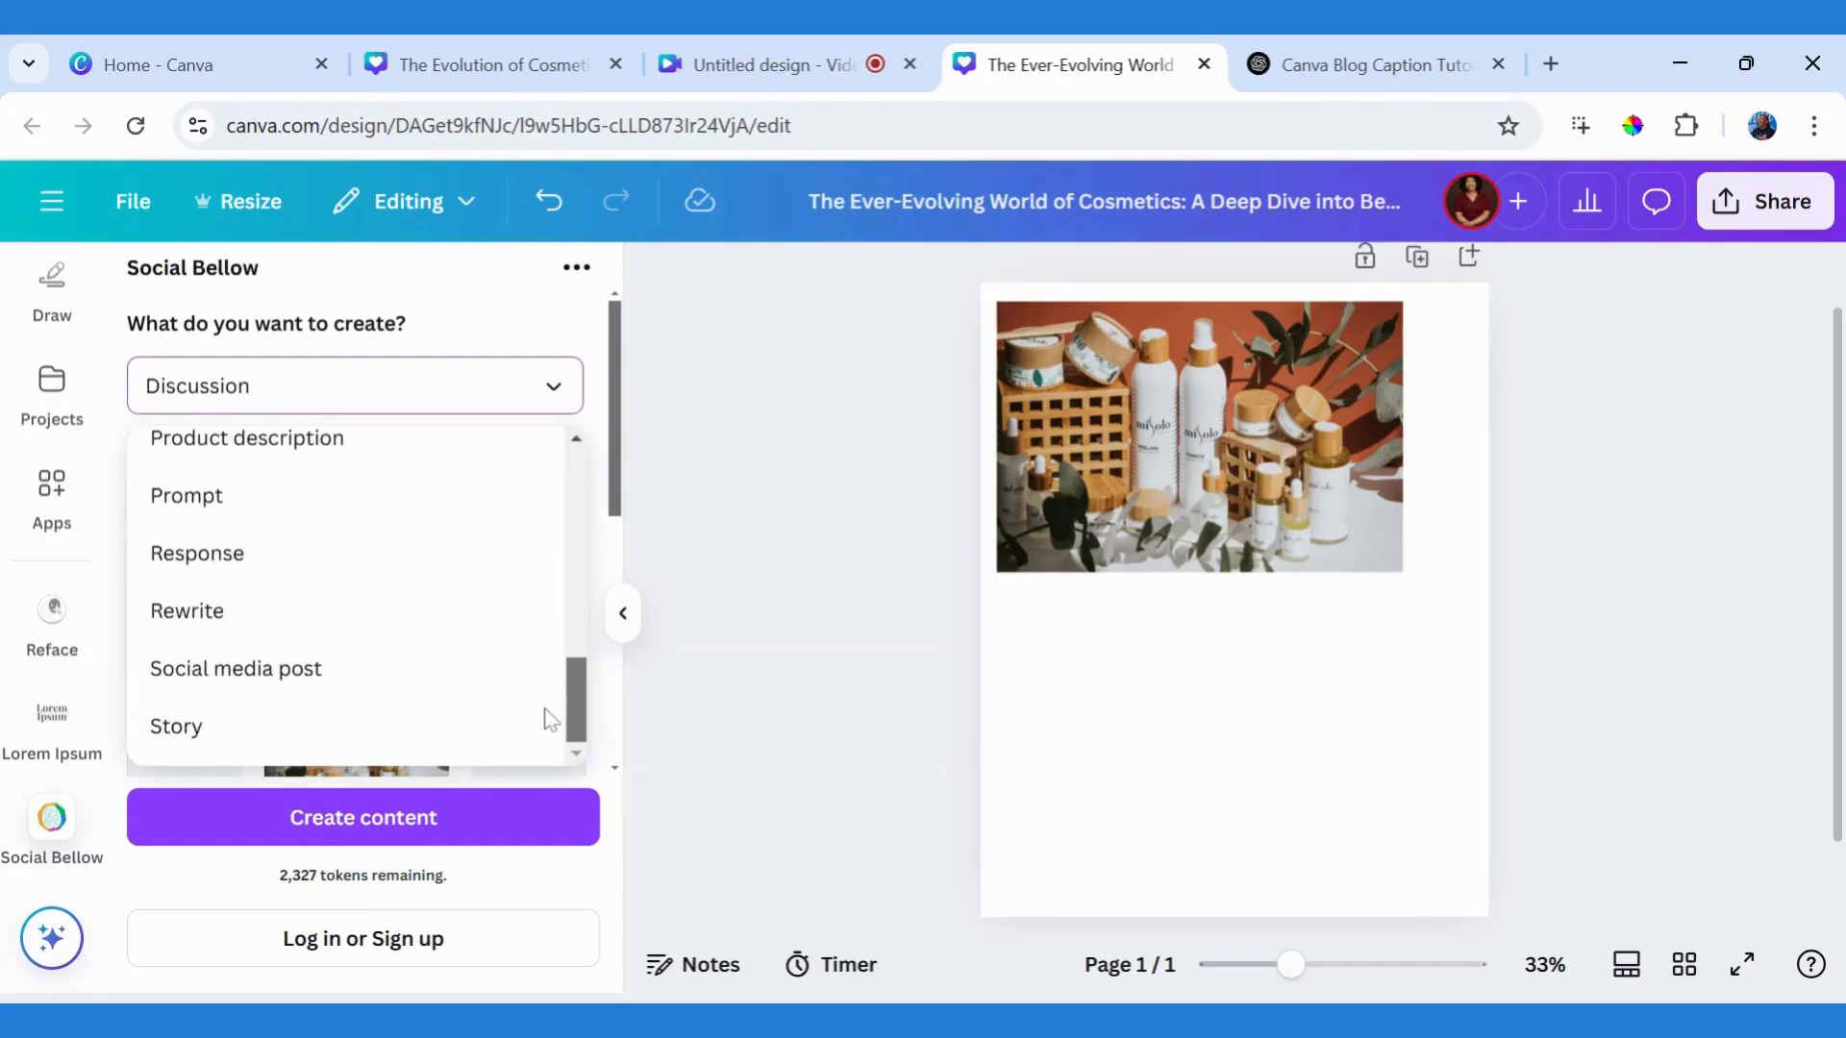
pyautogui.click(226, 683)
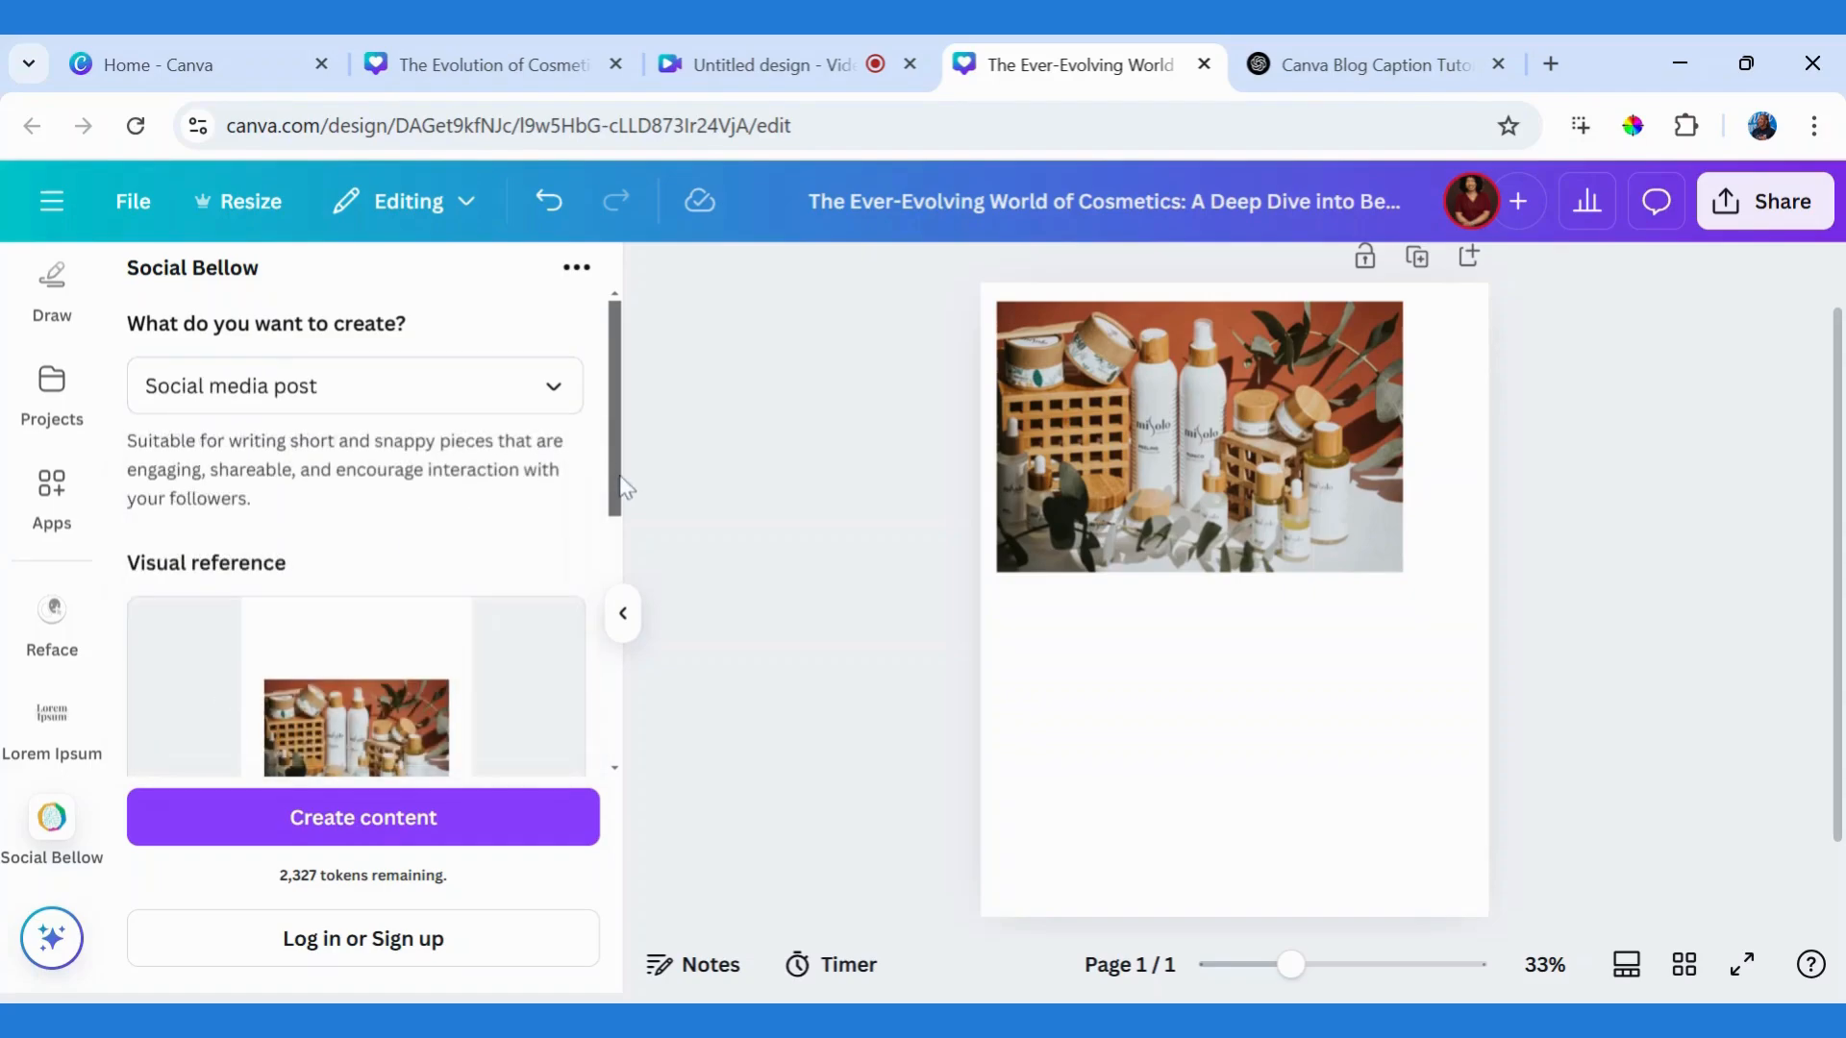
# - Enter "cosmetics, beauty product, skincare" as the keywords and generate the social media post
pyautogui.scroll(-5, 620, 488)
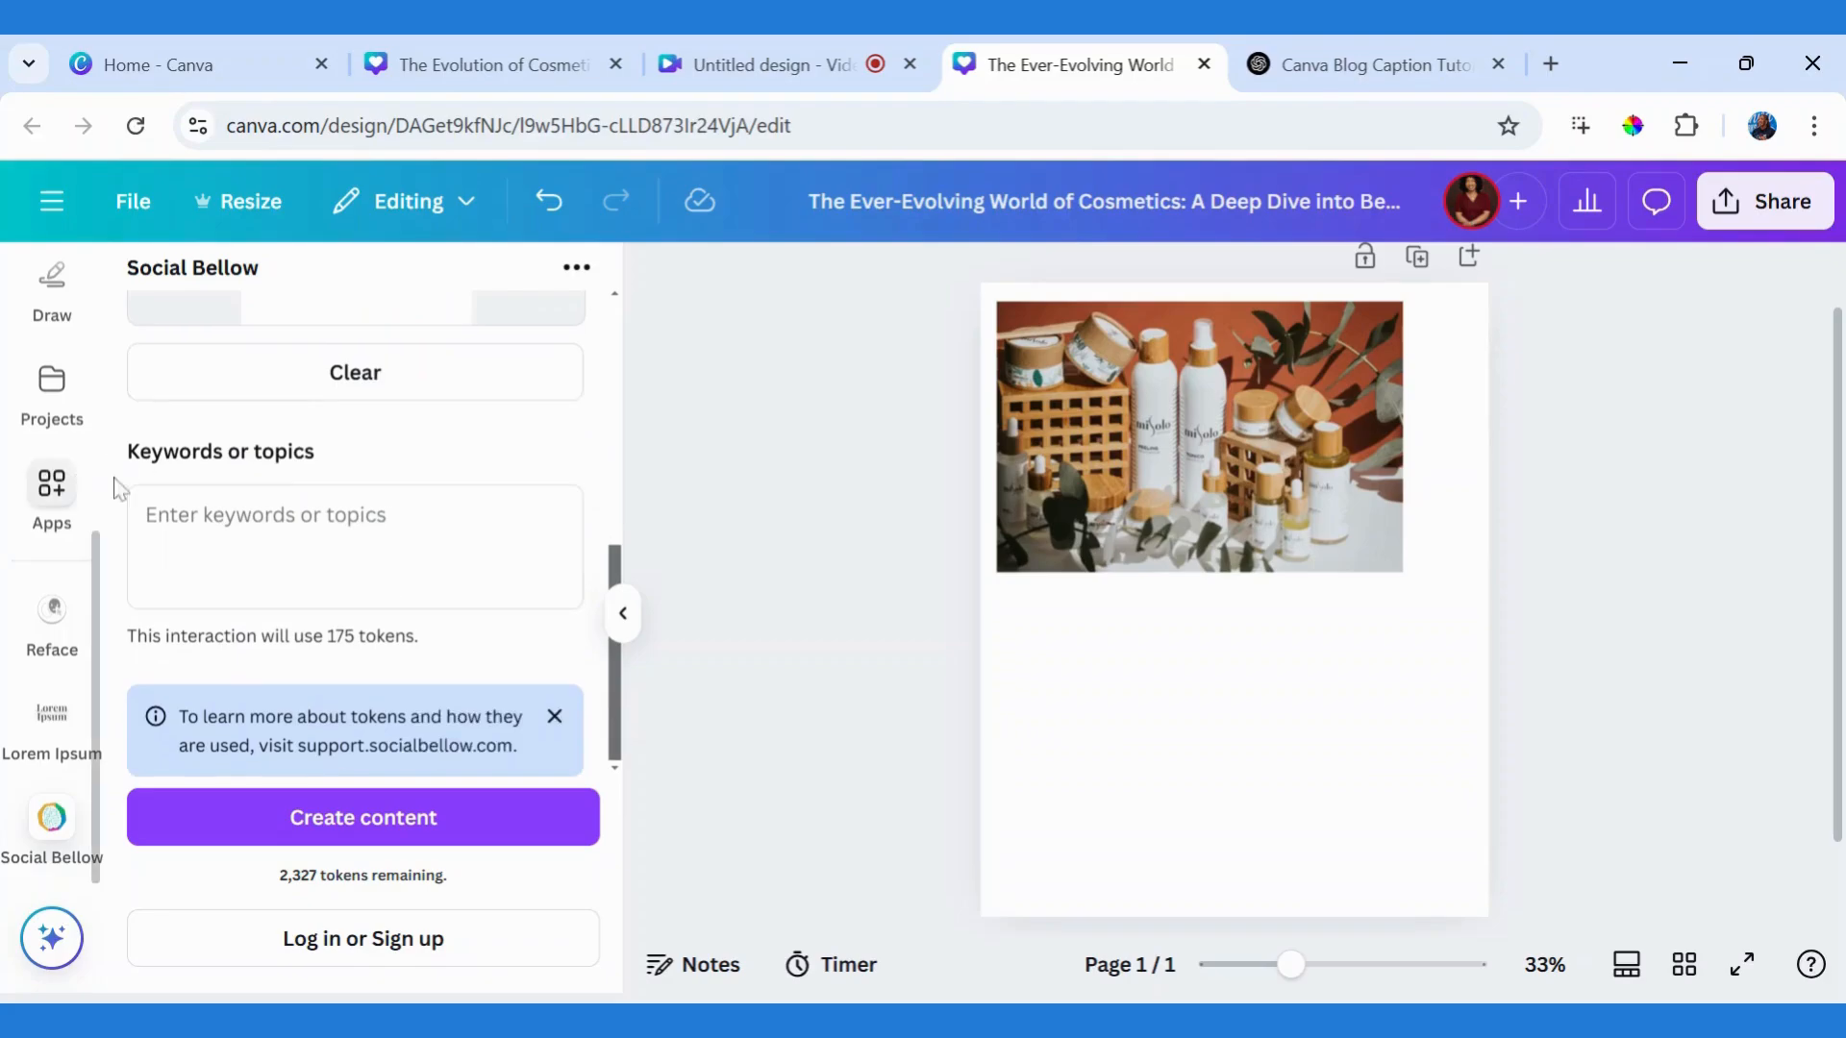
pyautogui.click(149, 515)
pyautogui.write('c')
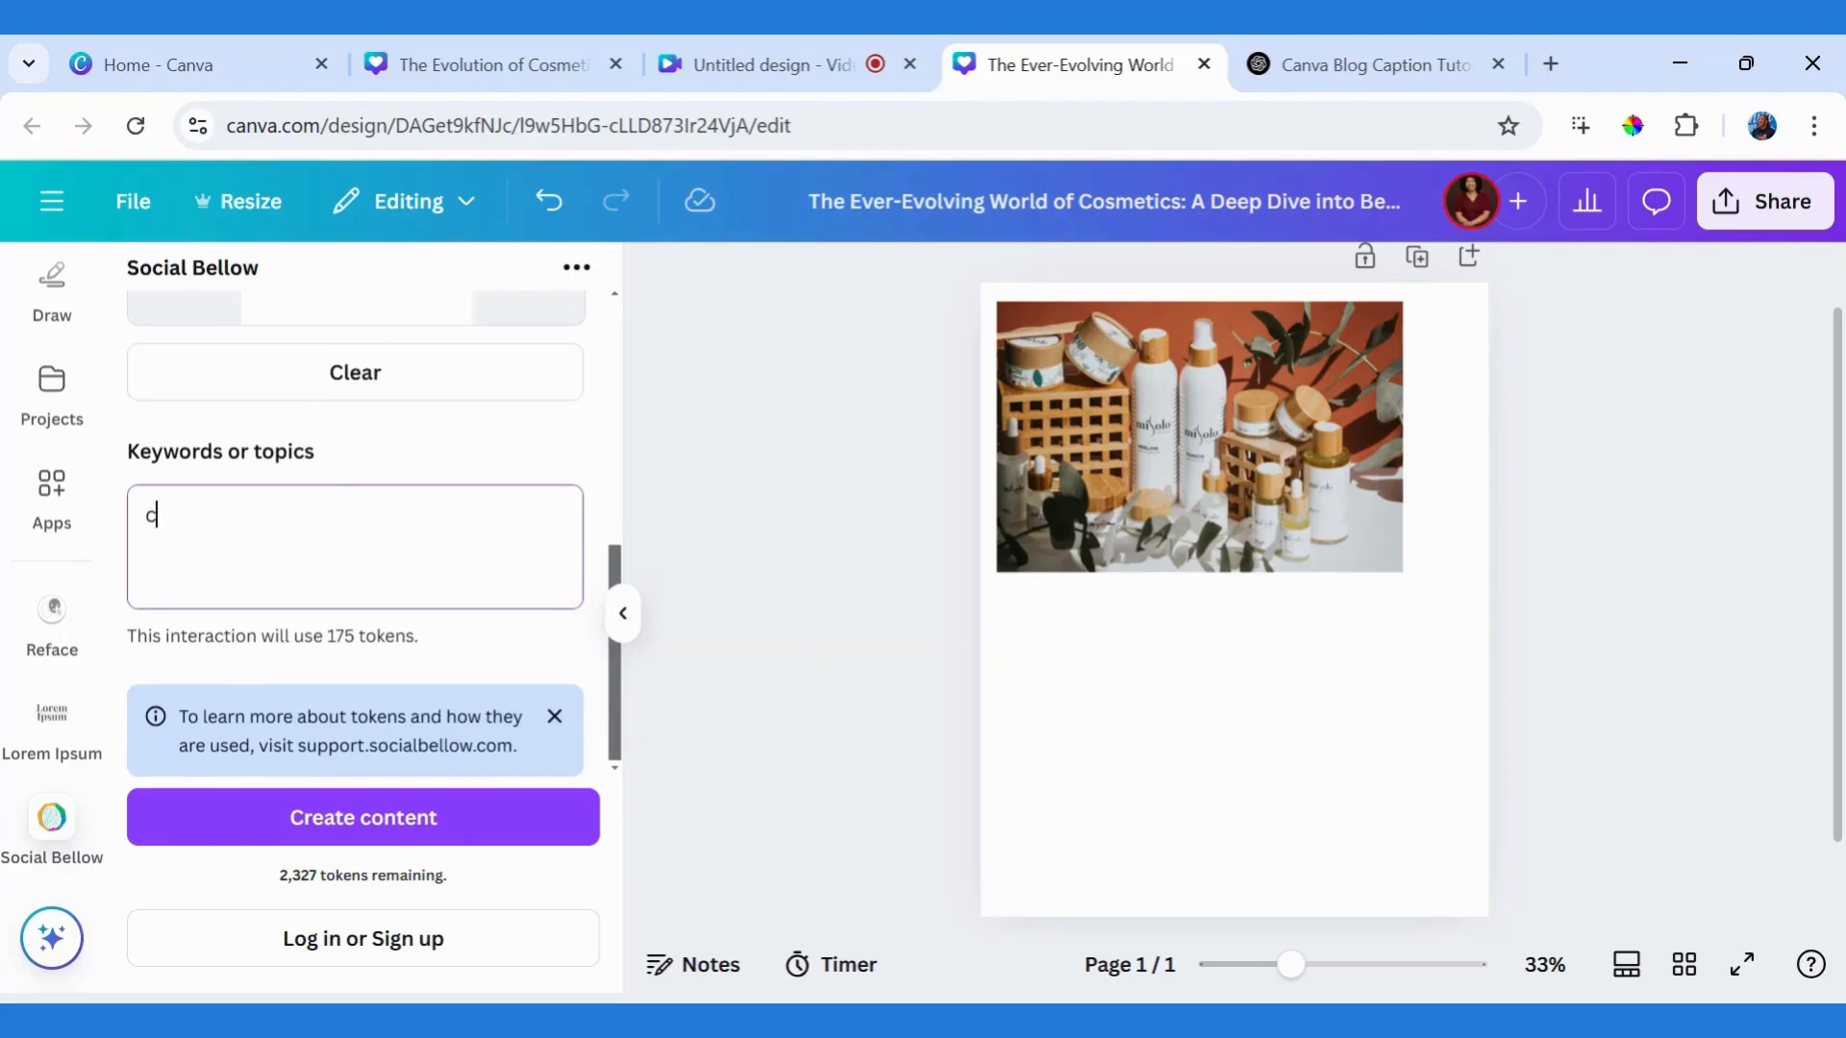
pyautogui.write('osmetics')
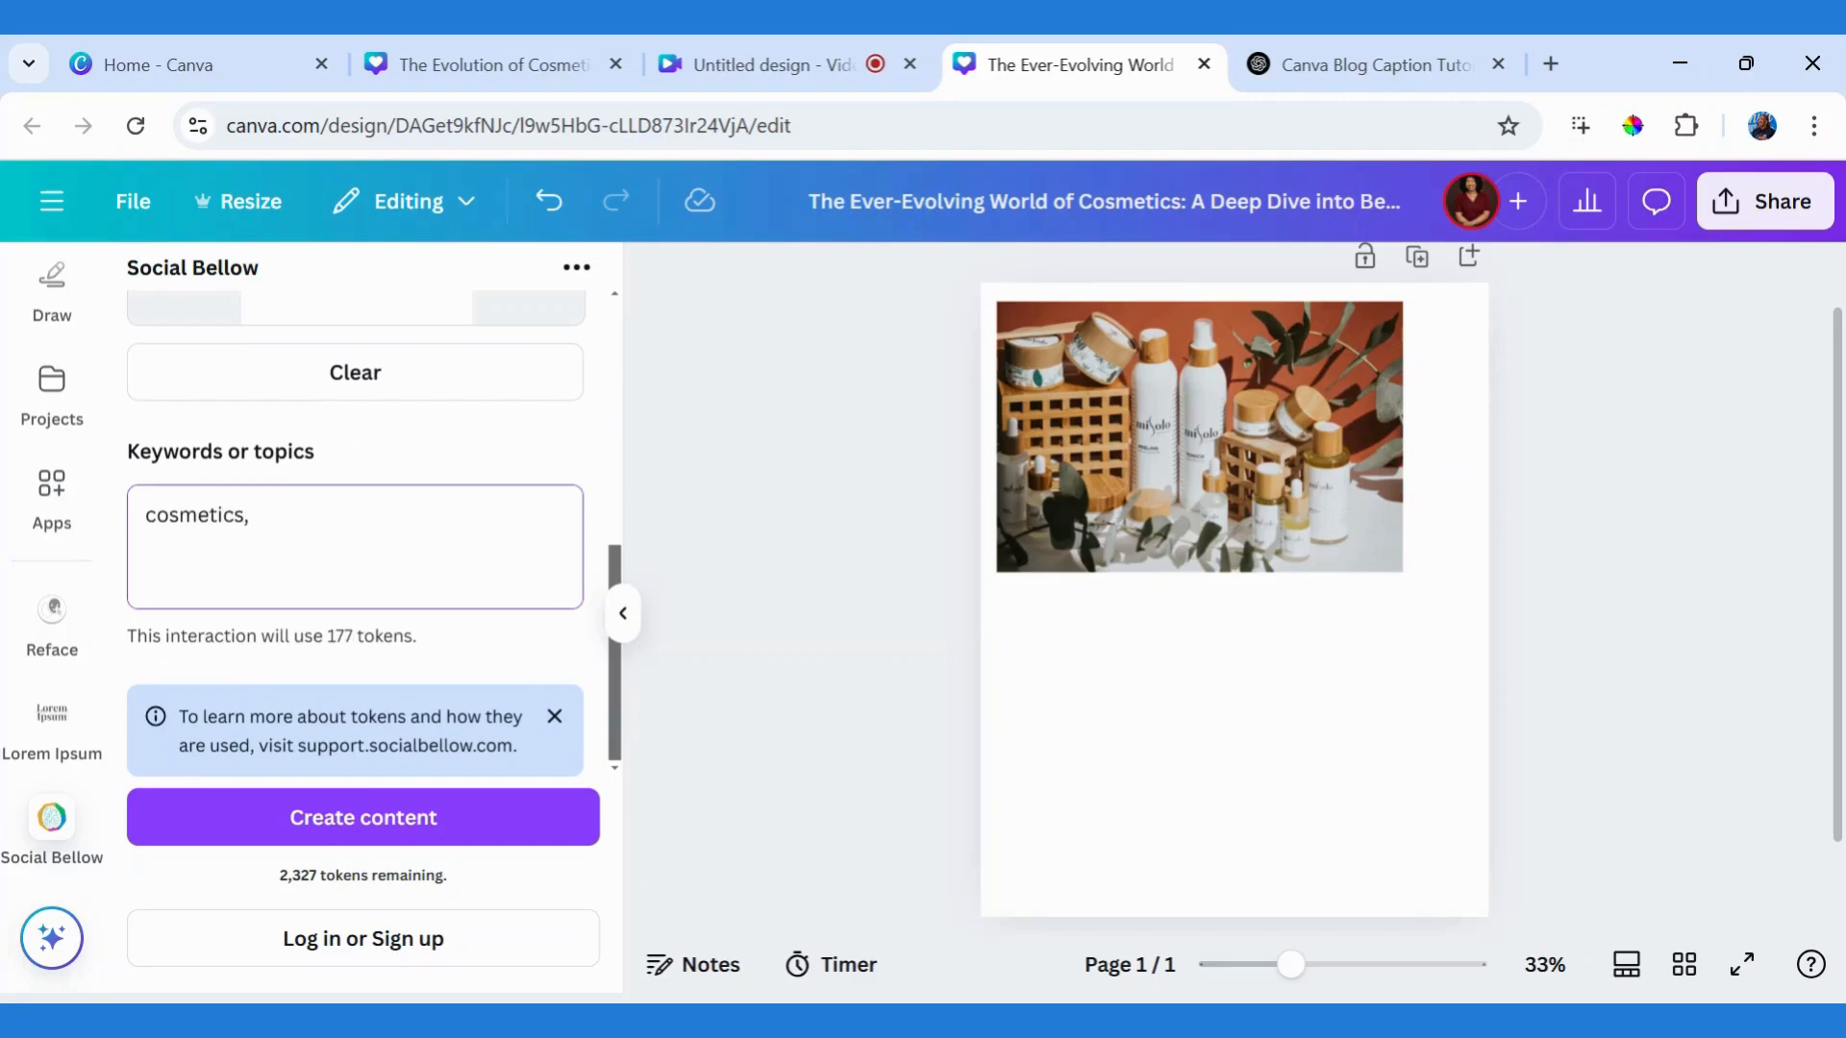
pyautogui.write(', beauty produ')
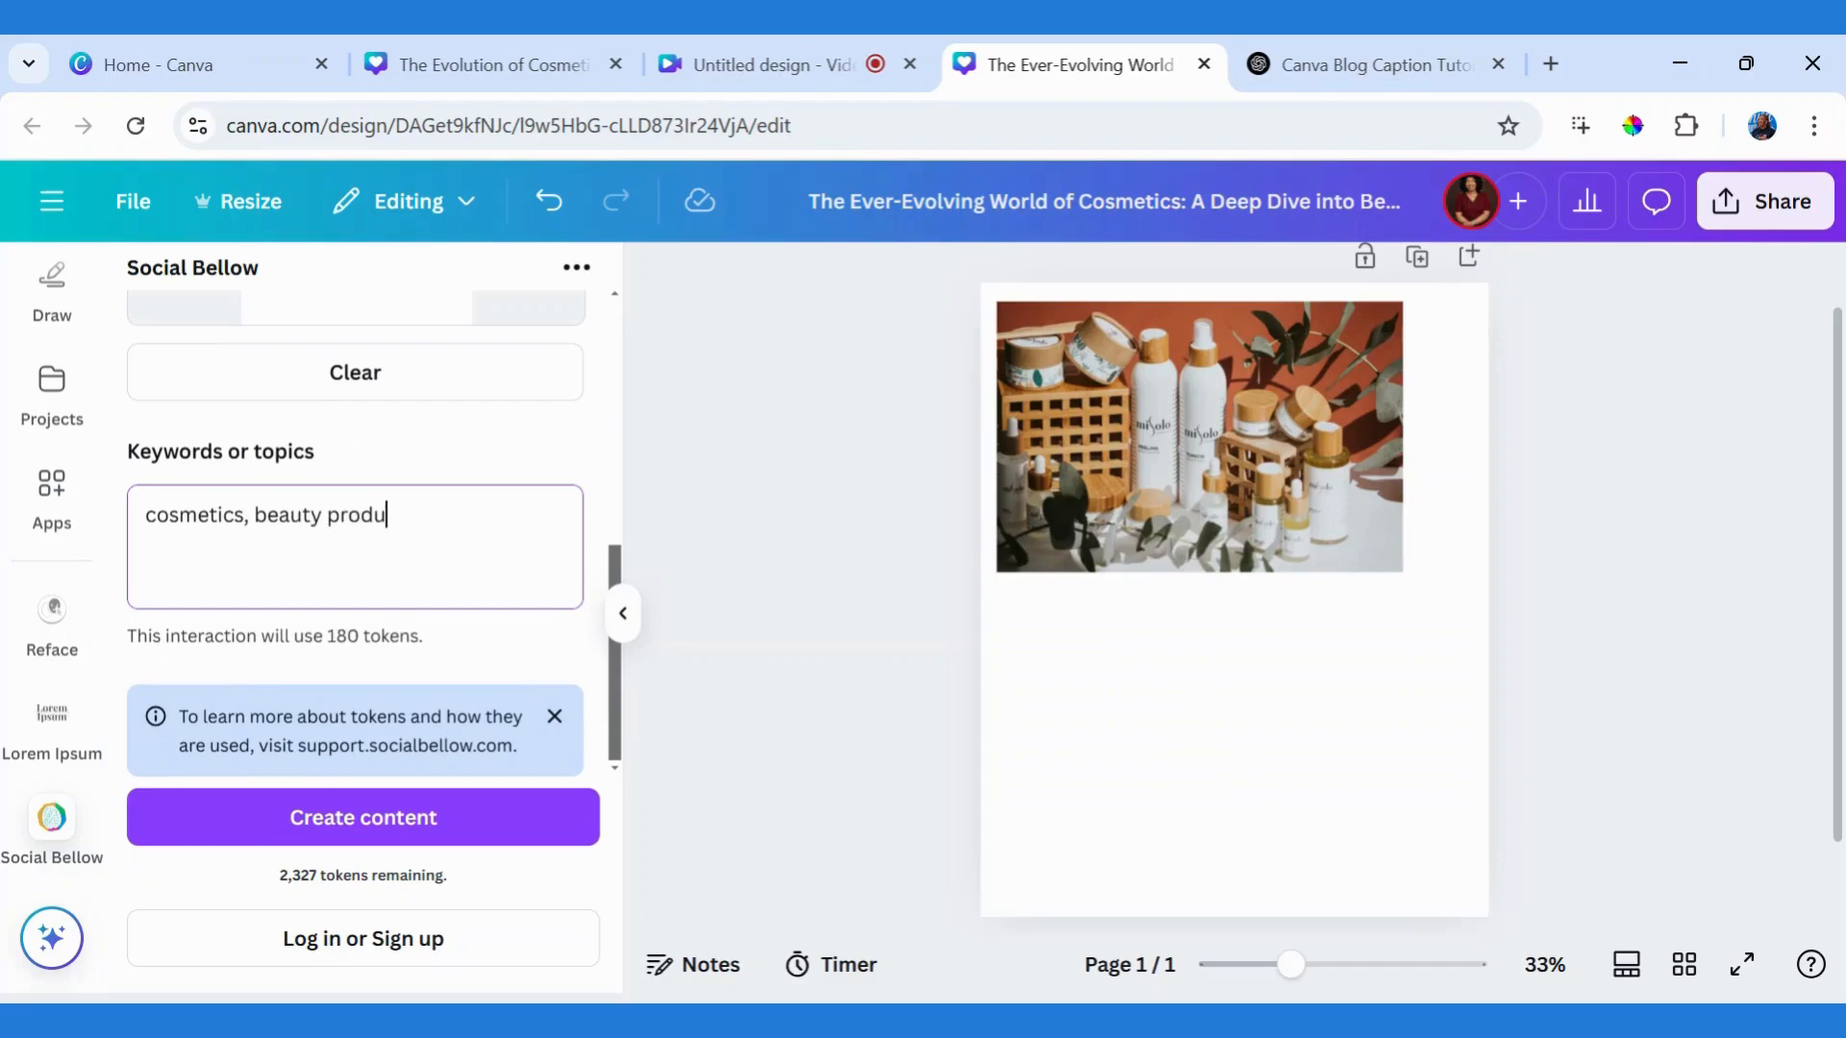
pyautogui.write('ct, ')
pyautogui.write('skinc')
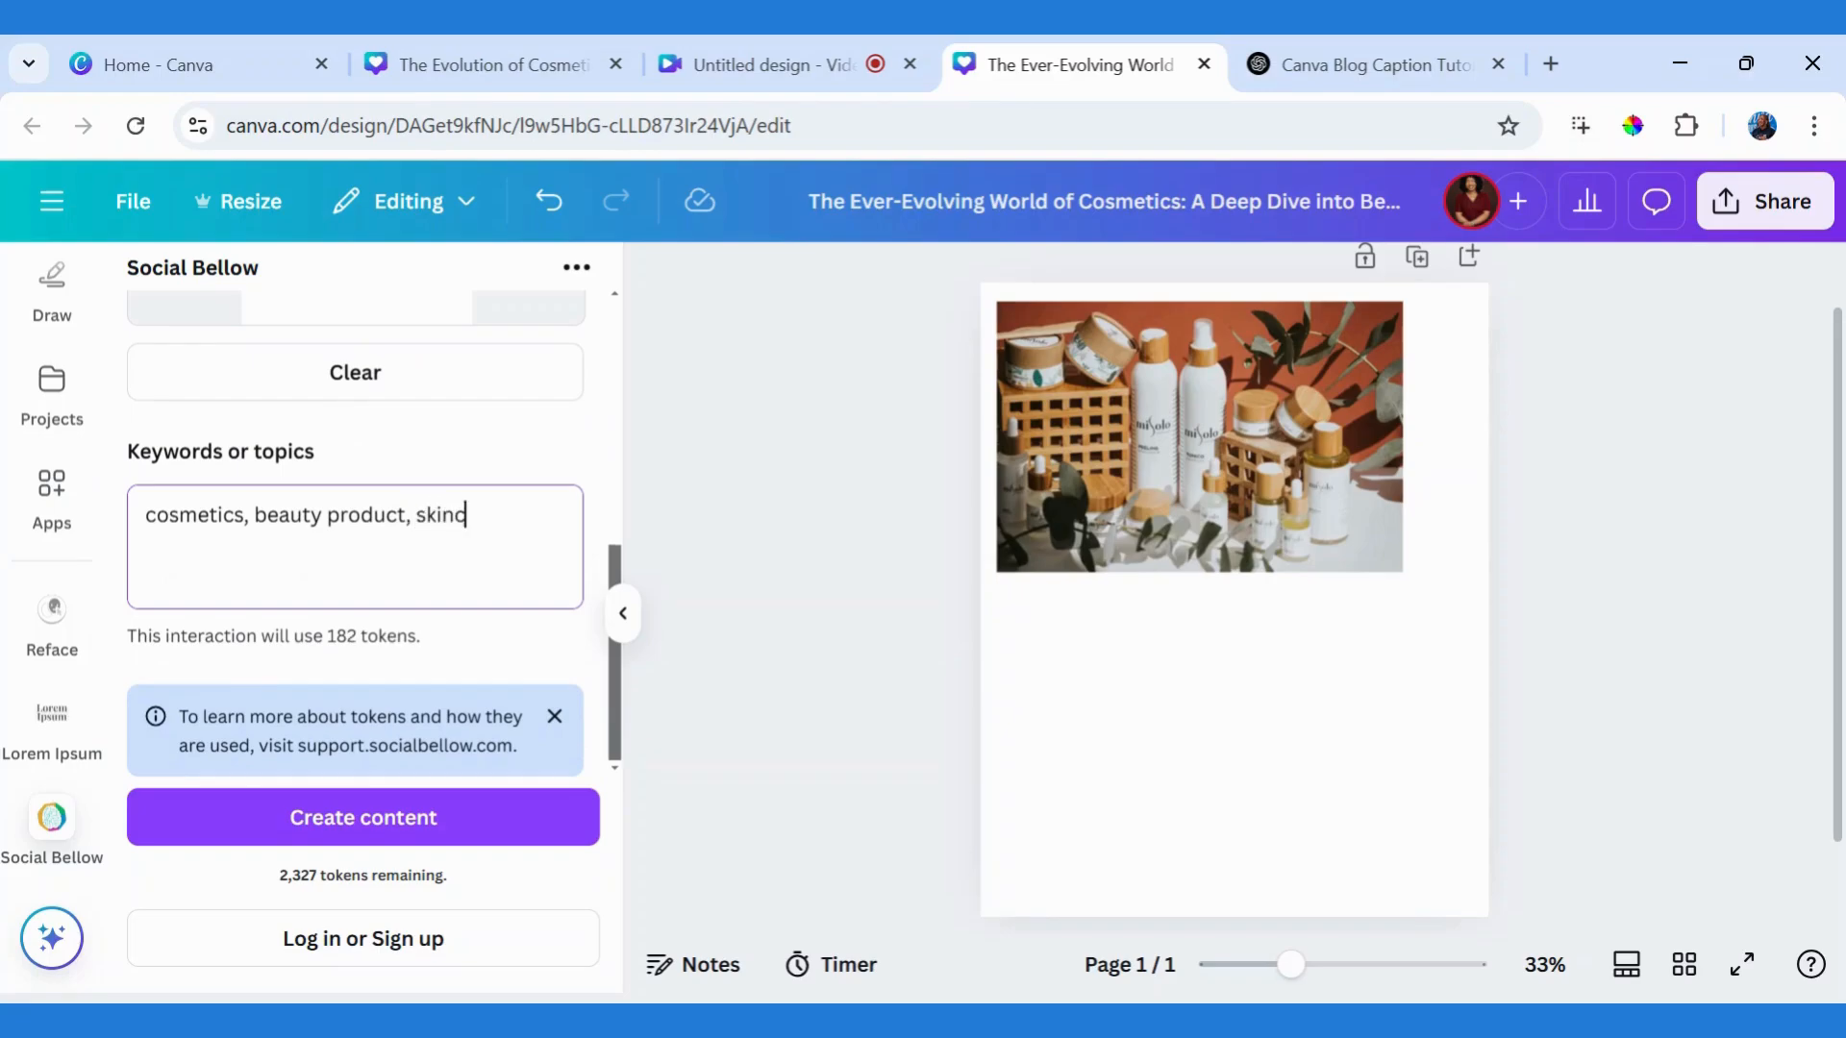
pyautogui.write('are')
pyautogui.click(396, 829)
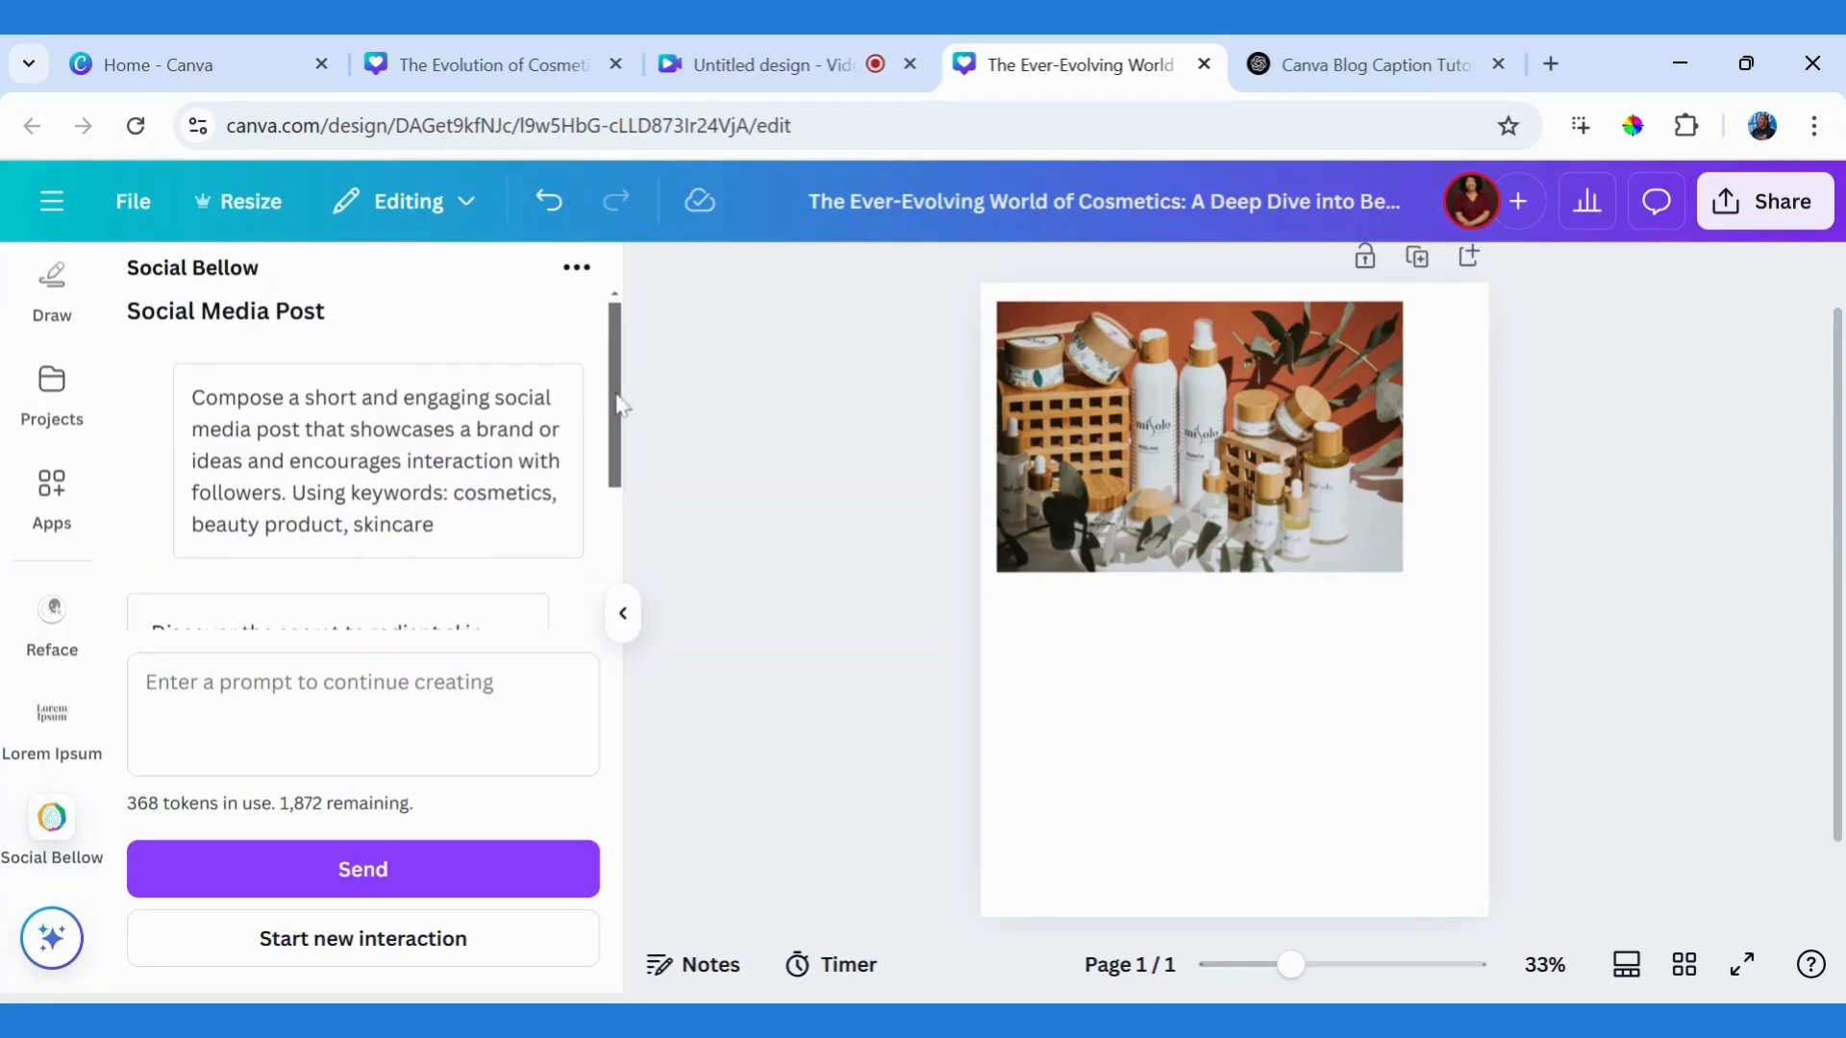
# - Read the generated social media post and activate the field for a follow-up prompt
pyautogui.moveTo(619, 404); pyautogui.dragTo(611, 532)
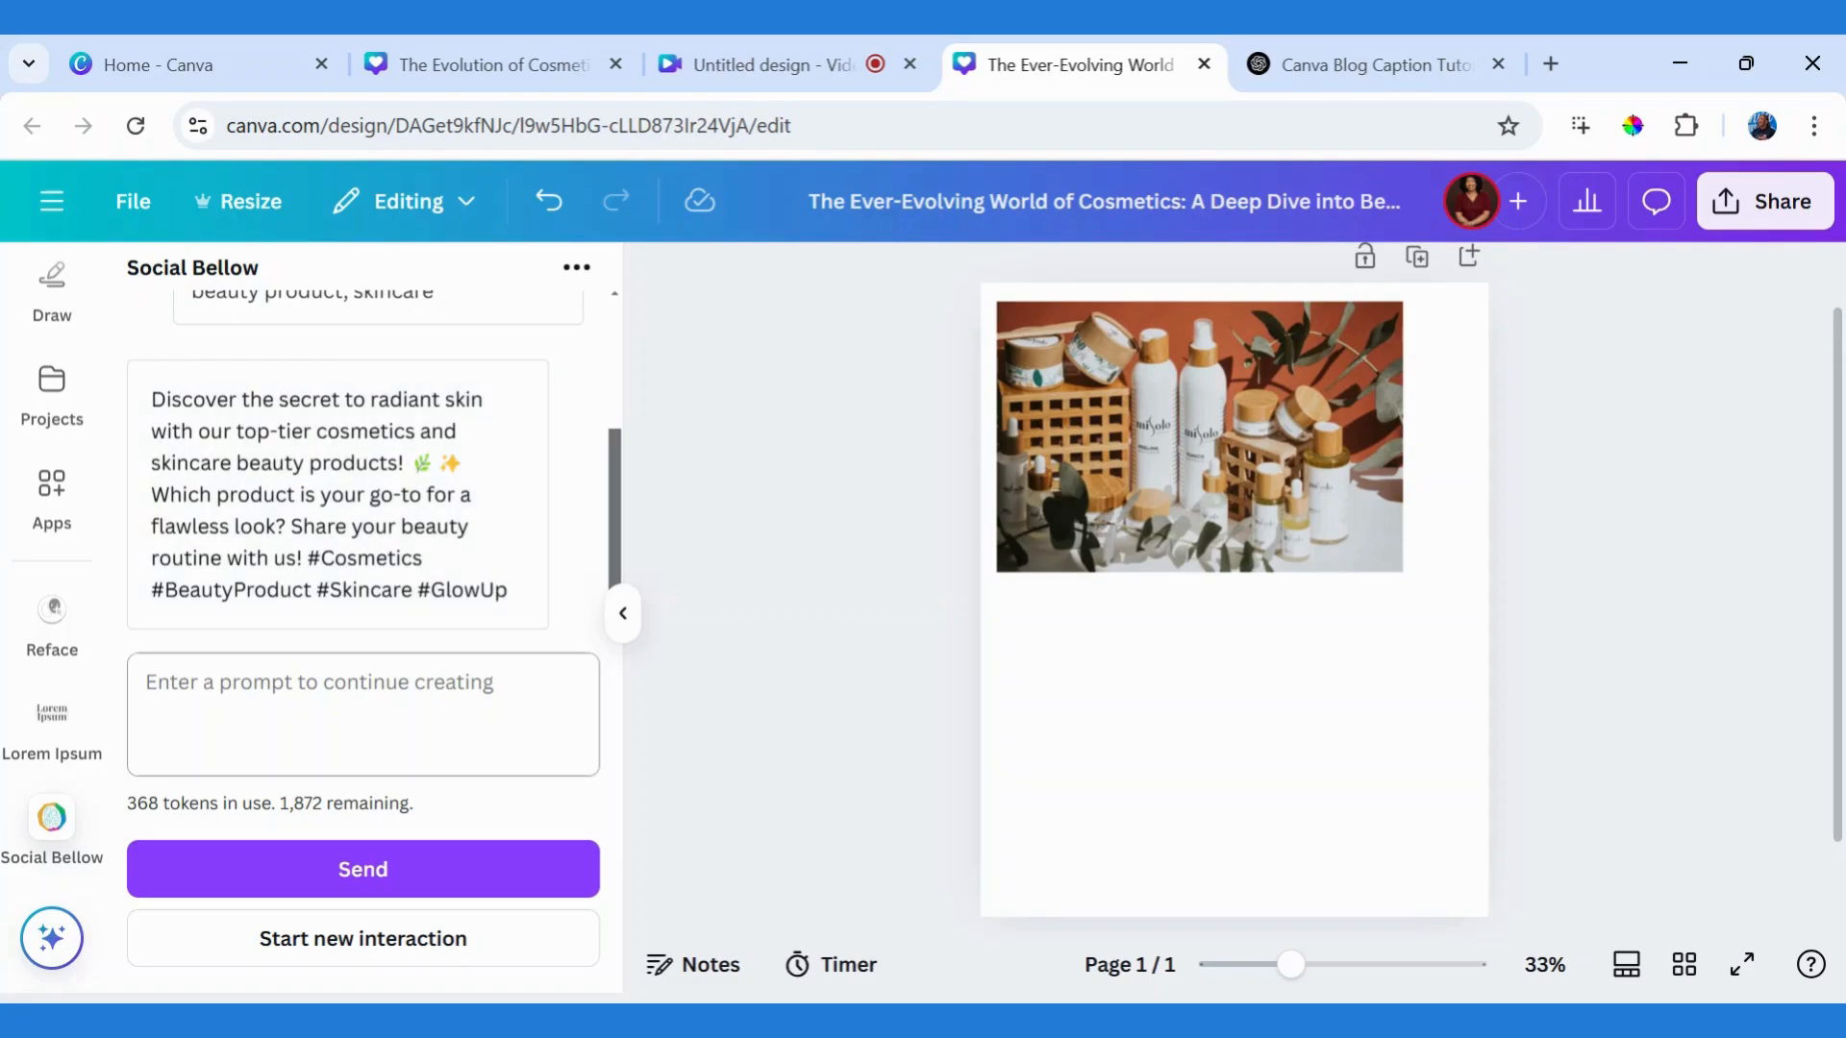
pyautogui.click(146, 683)
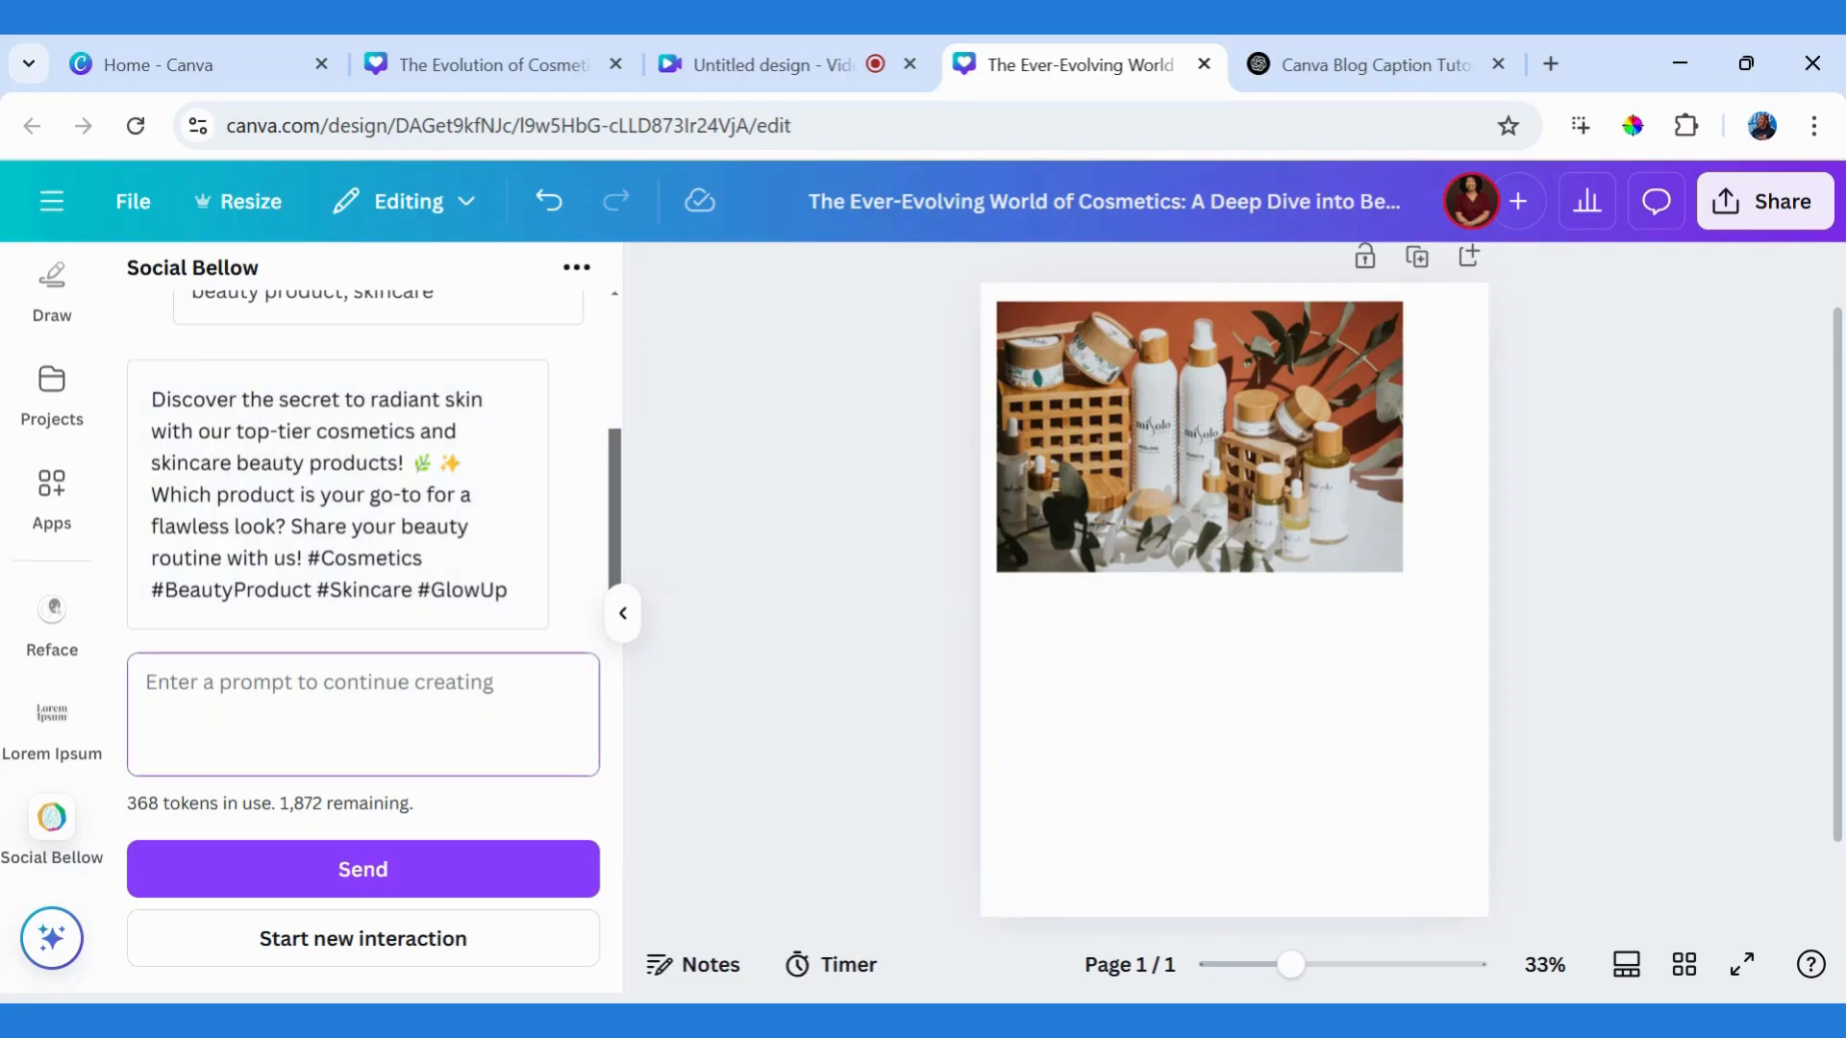